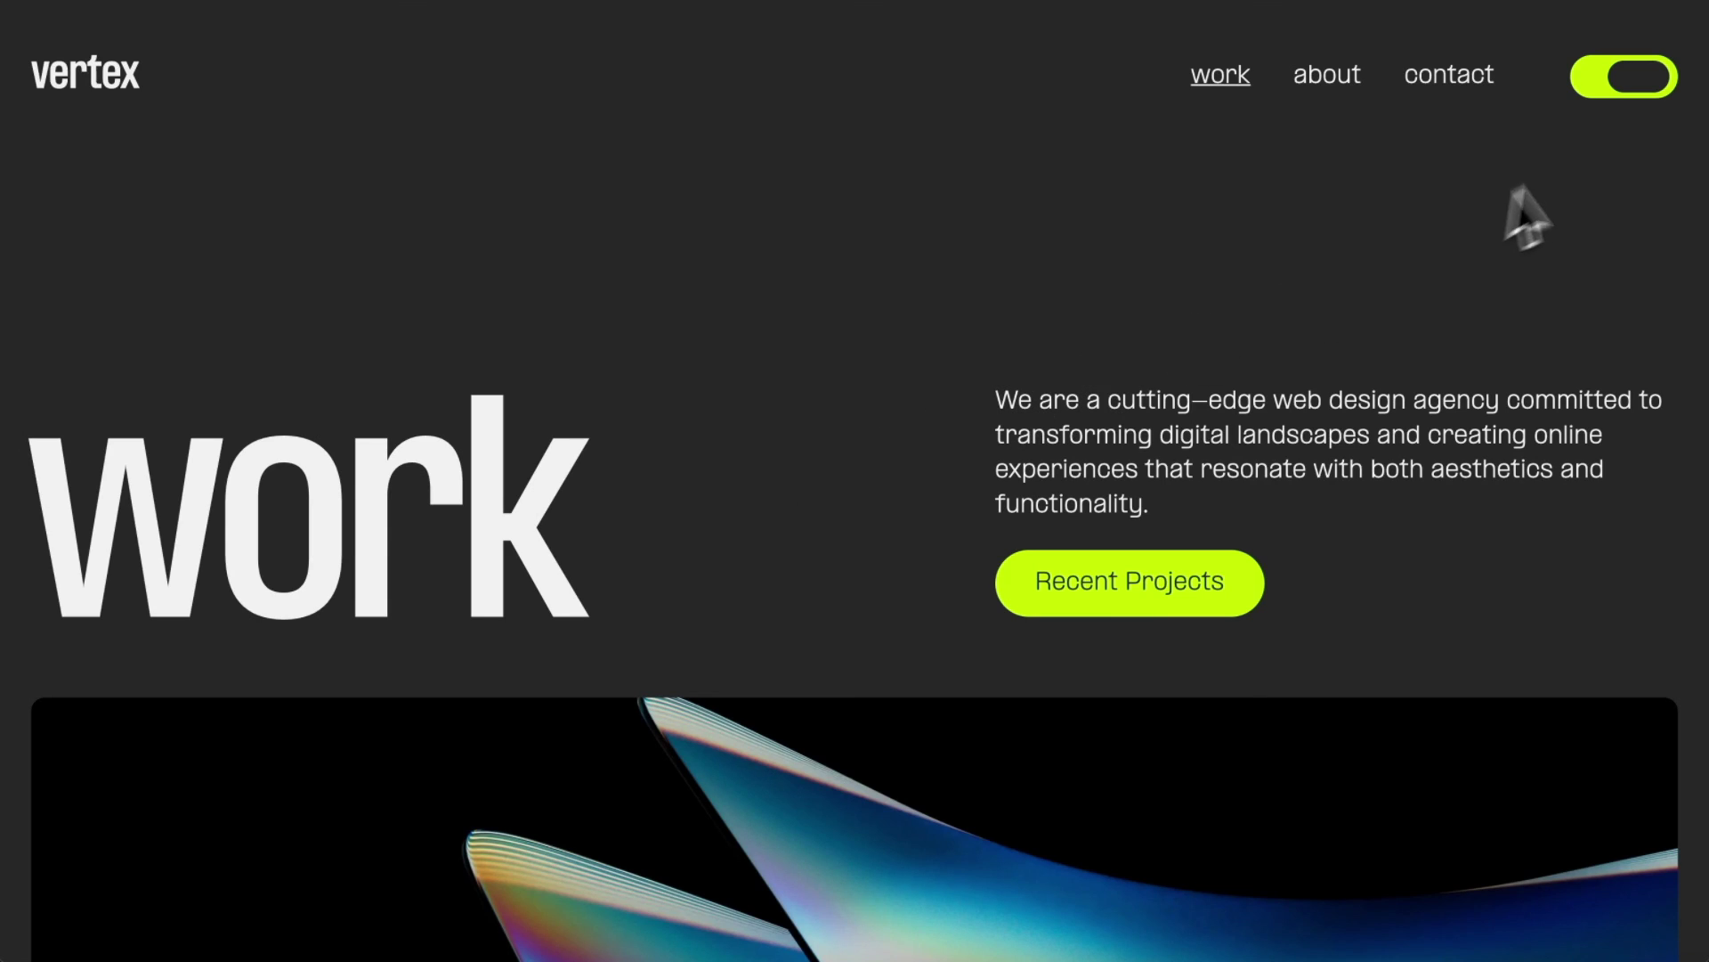
- Preview the site's light/dark theme toggle on the work and contact pages with Light system appearance
{"action": "left_click", "coordinate": [1646, 82]}
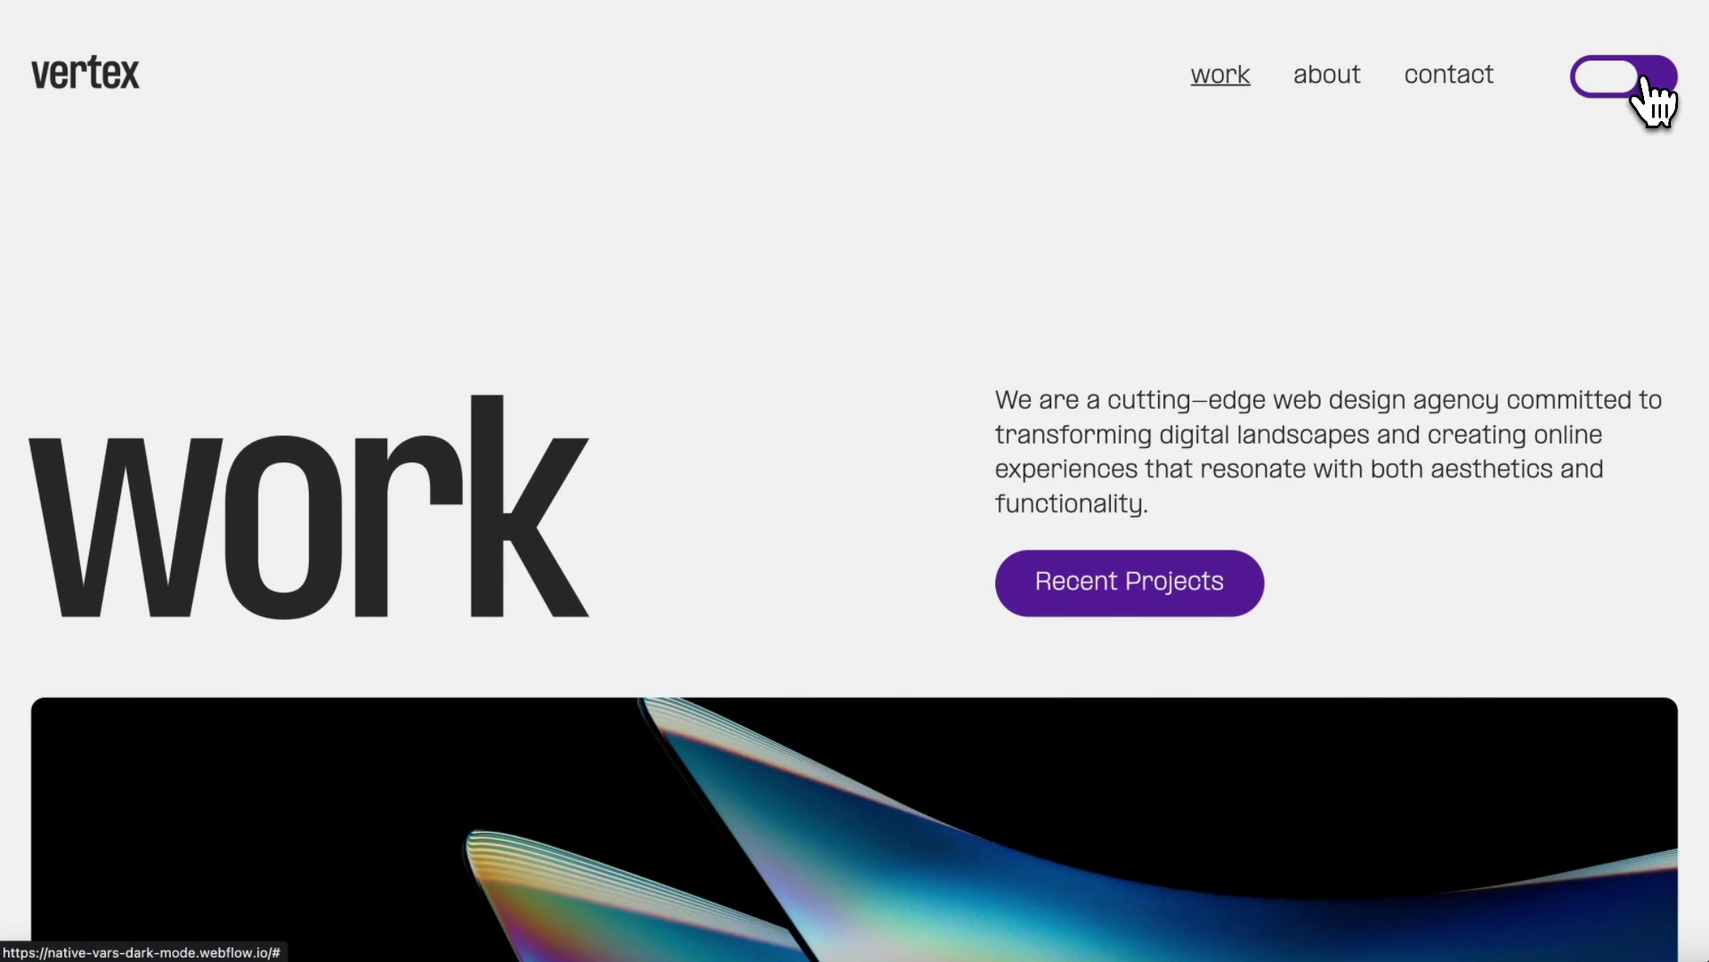
{"action": "left_click", "coordinate": [1457, 80]}
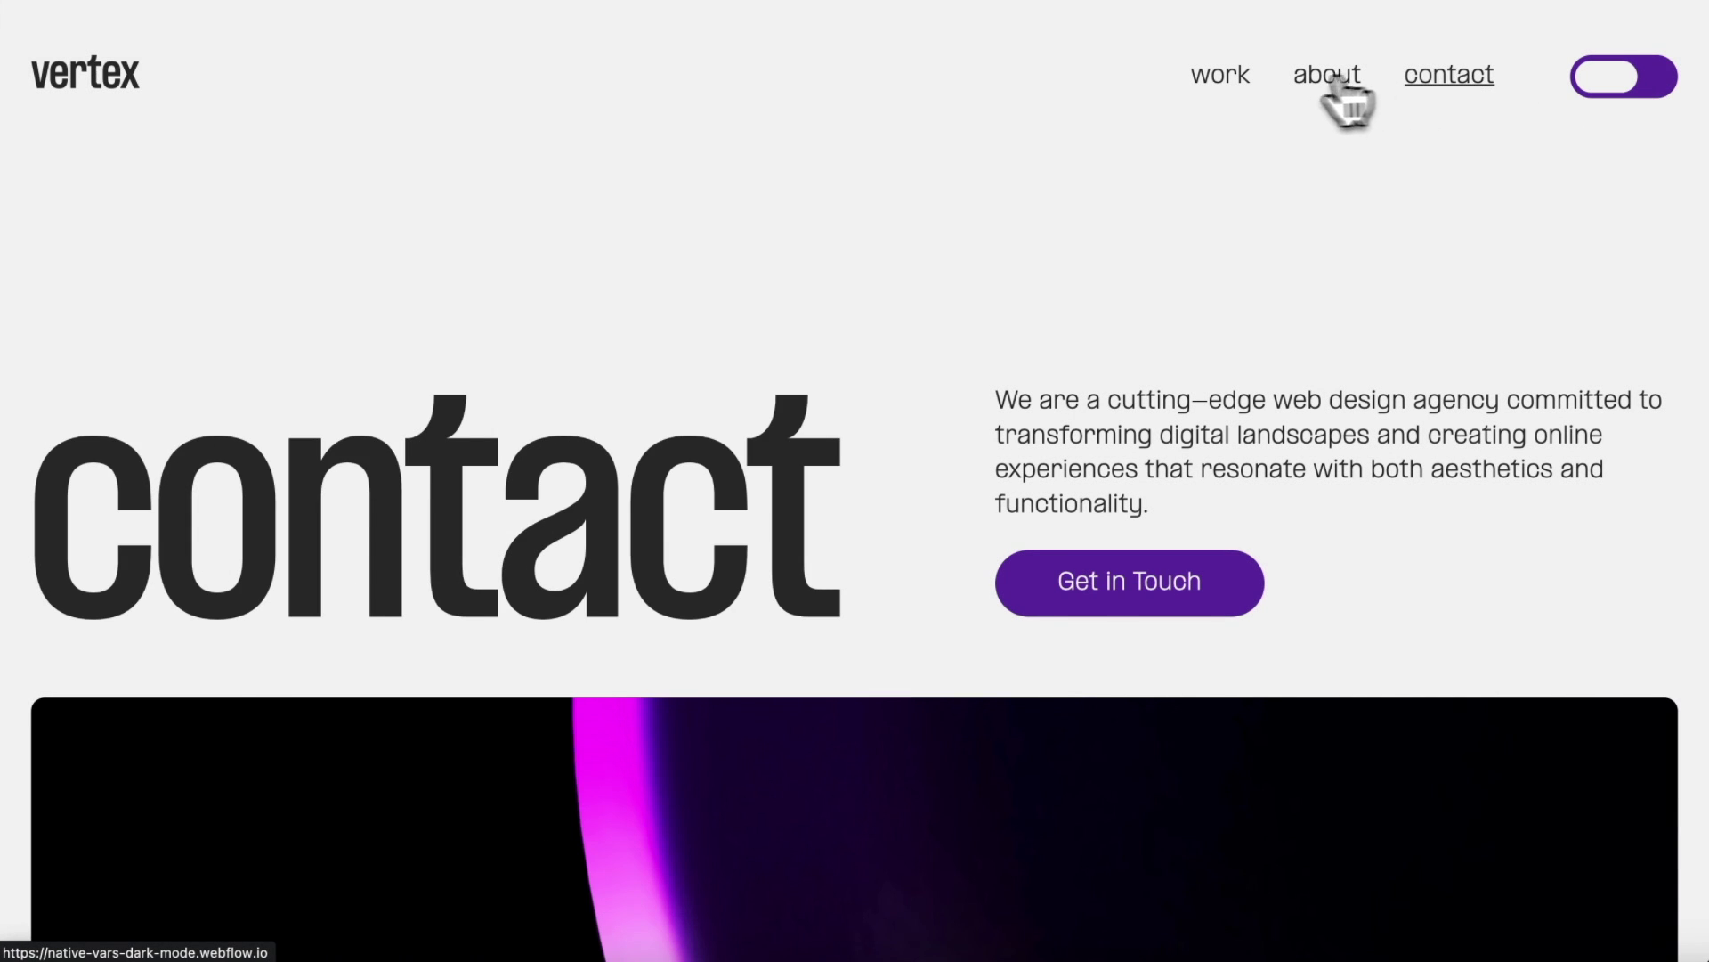
{"action": "left_click", "coordinate": [1225, 89]}
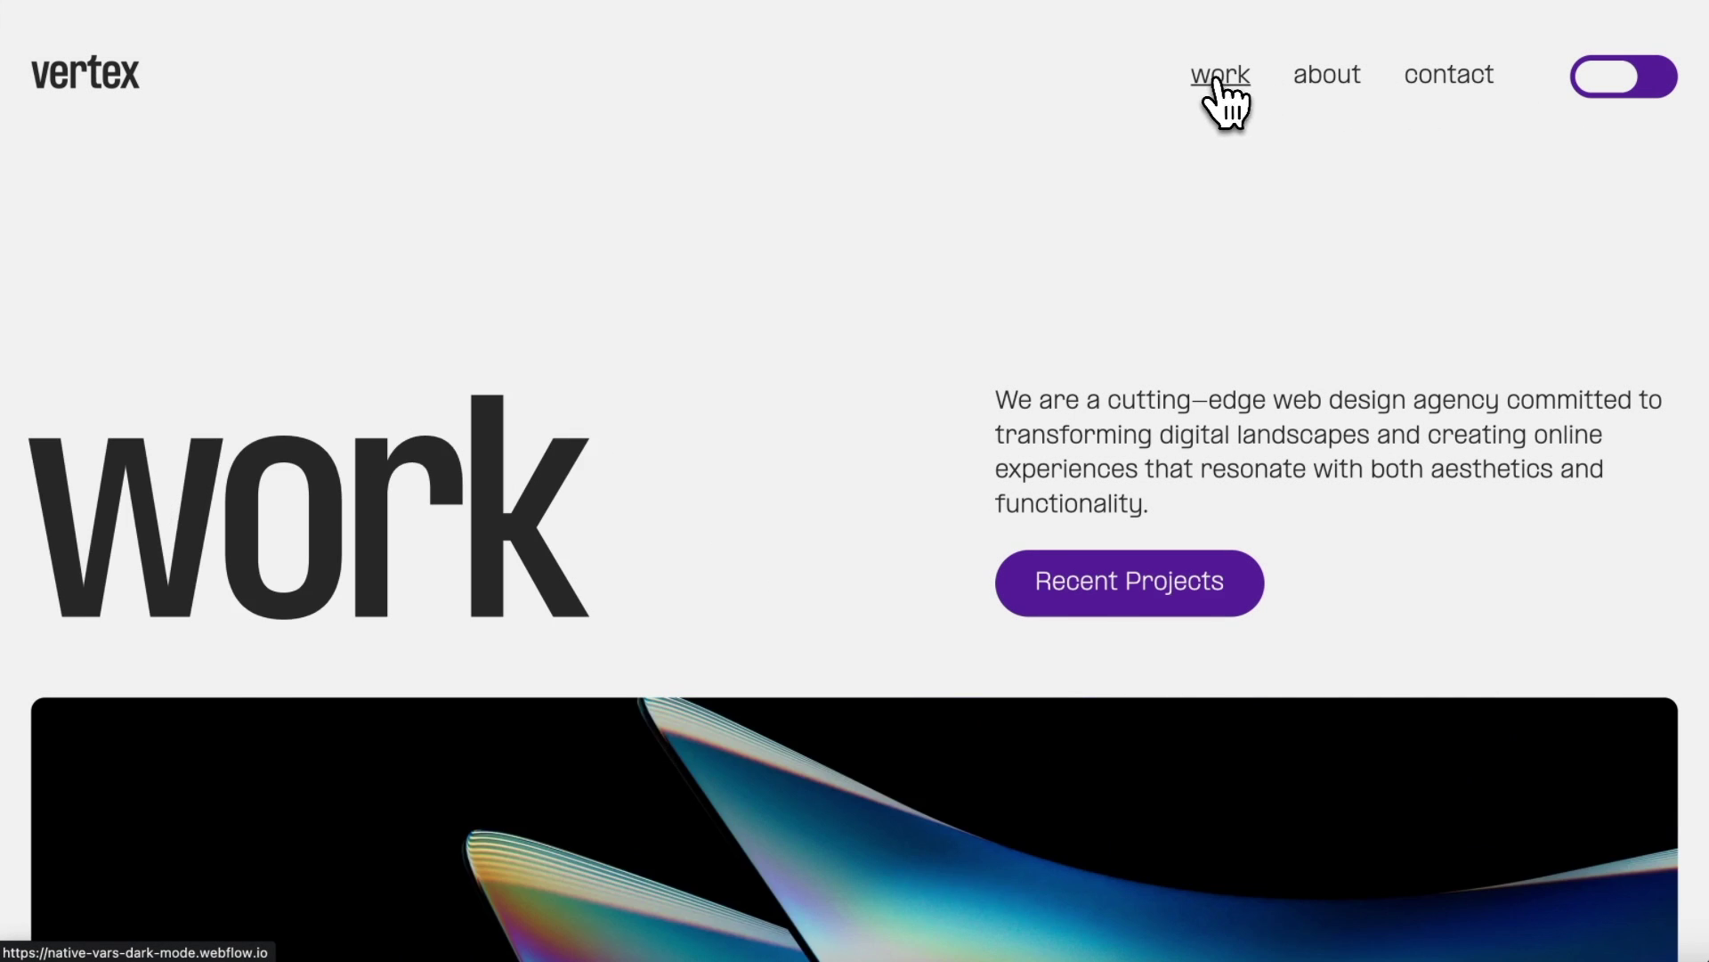
{"action": "left_click", "coordinate": [1655, 89]}
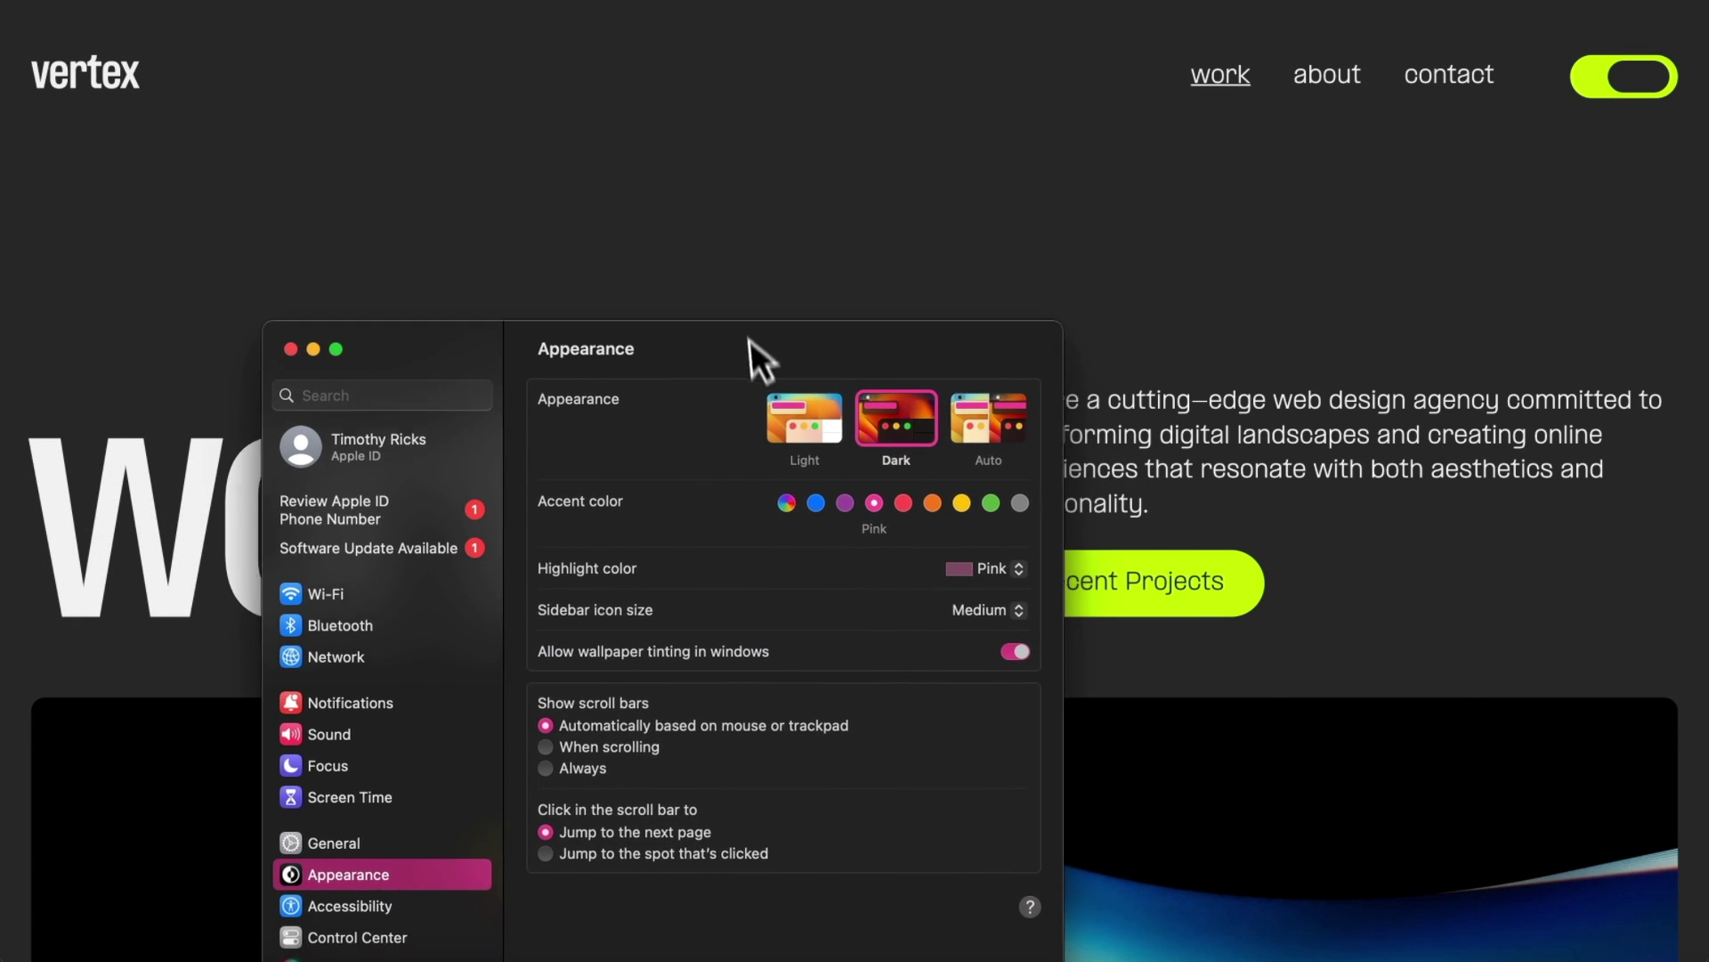
{"action": "left_click", "coordinate": [794, 388]}
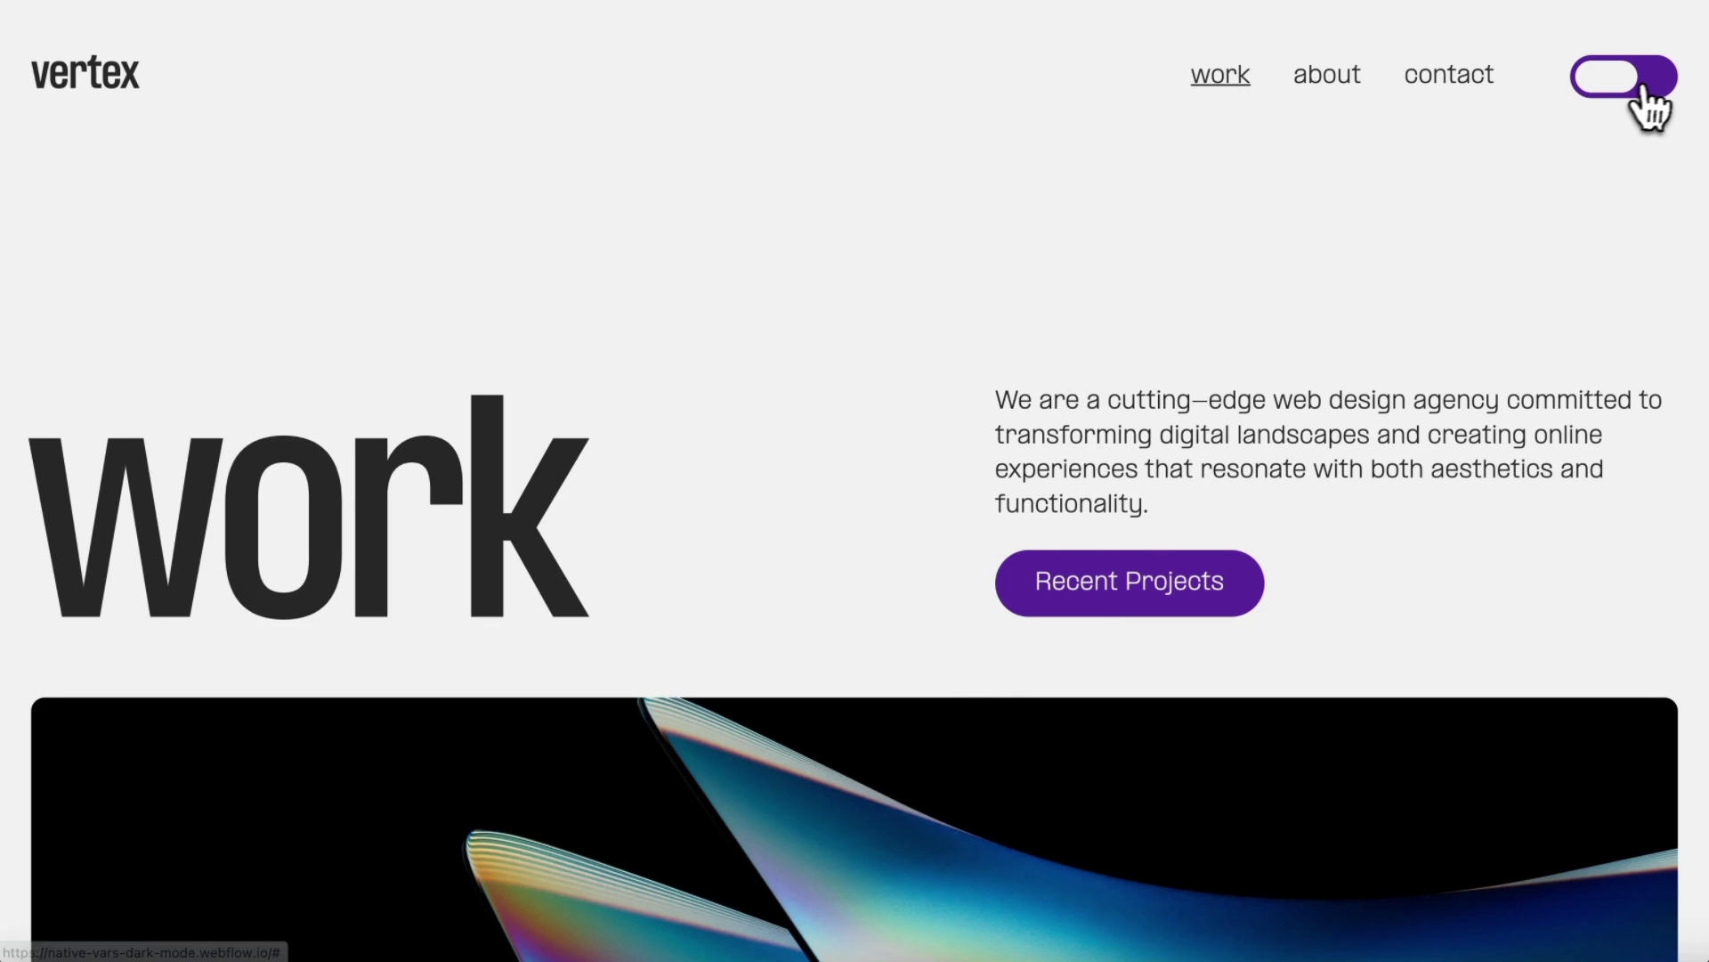
{"action": "left_click", "coordinate": [1656, 89]}
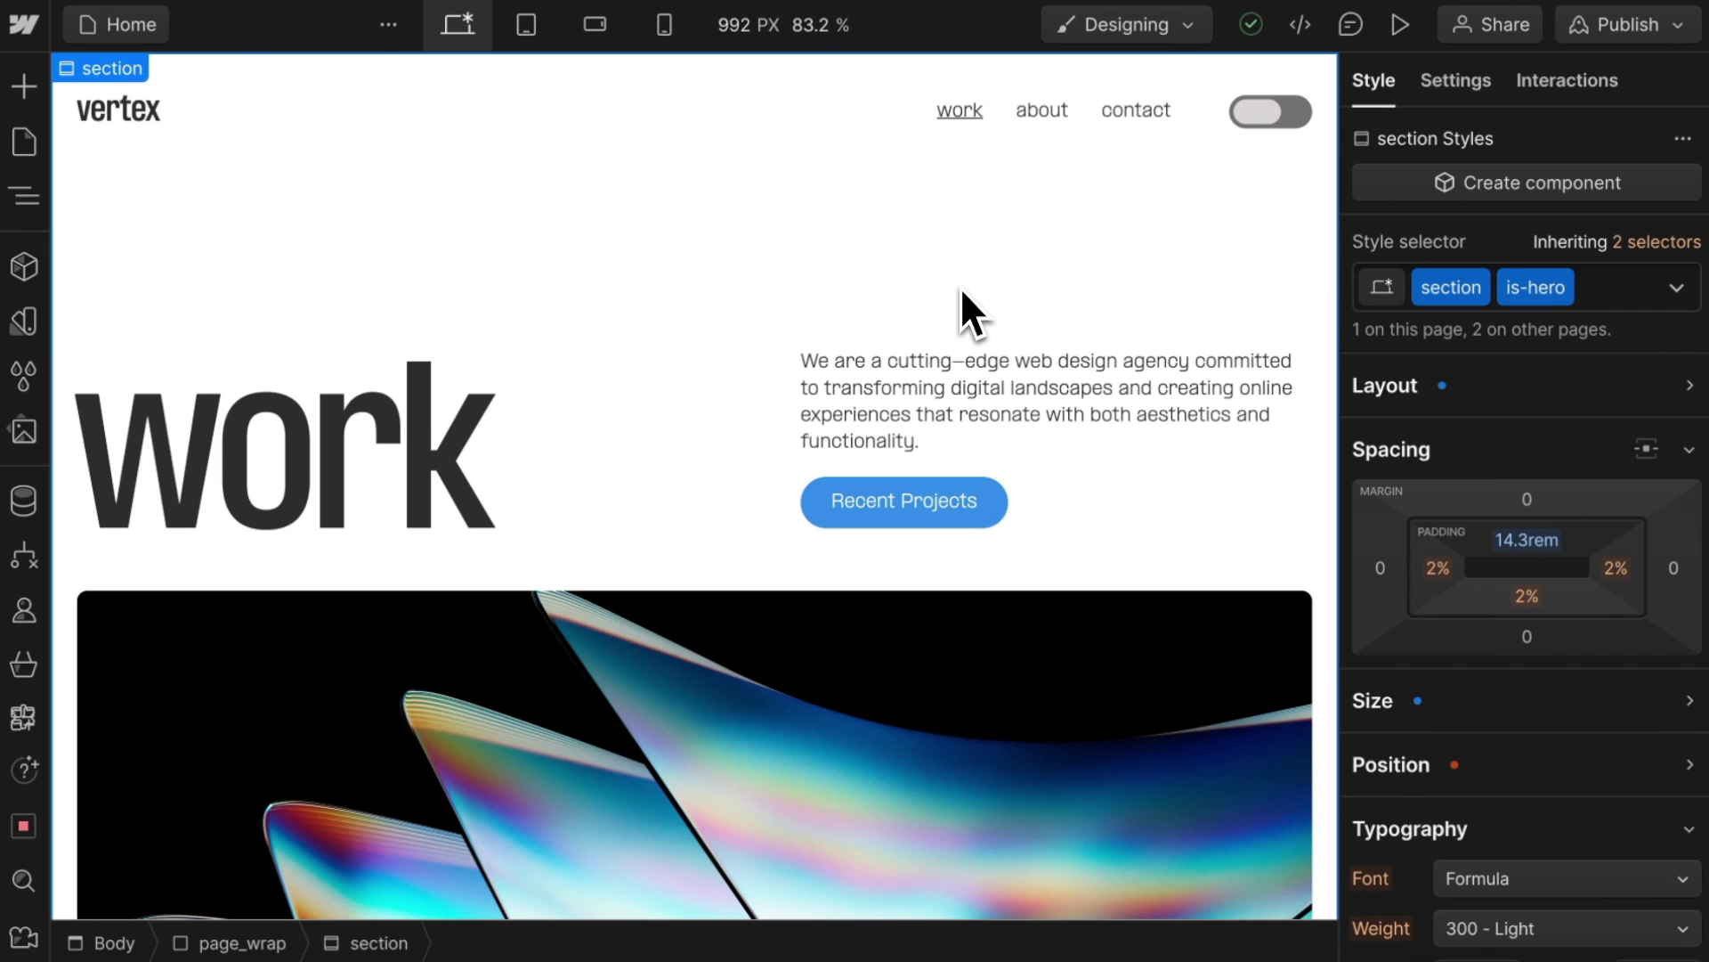
- Create the colour variable color/background and link its value to the light swatch
{"action": "left_click", "coordinate": [38, 328]}
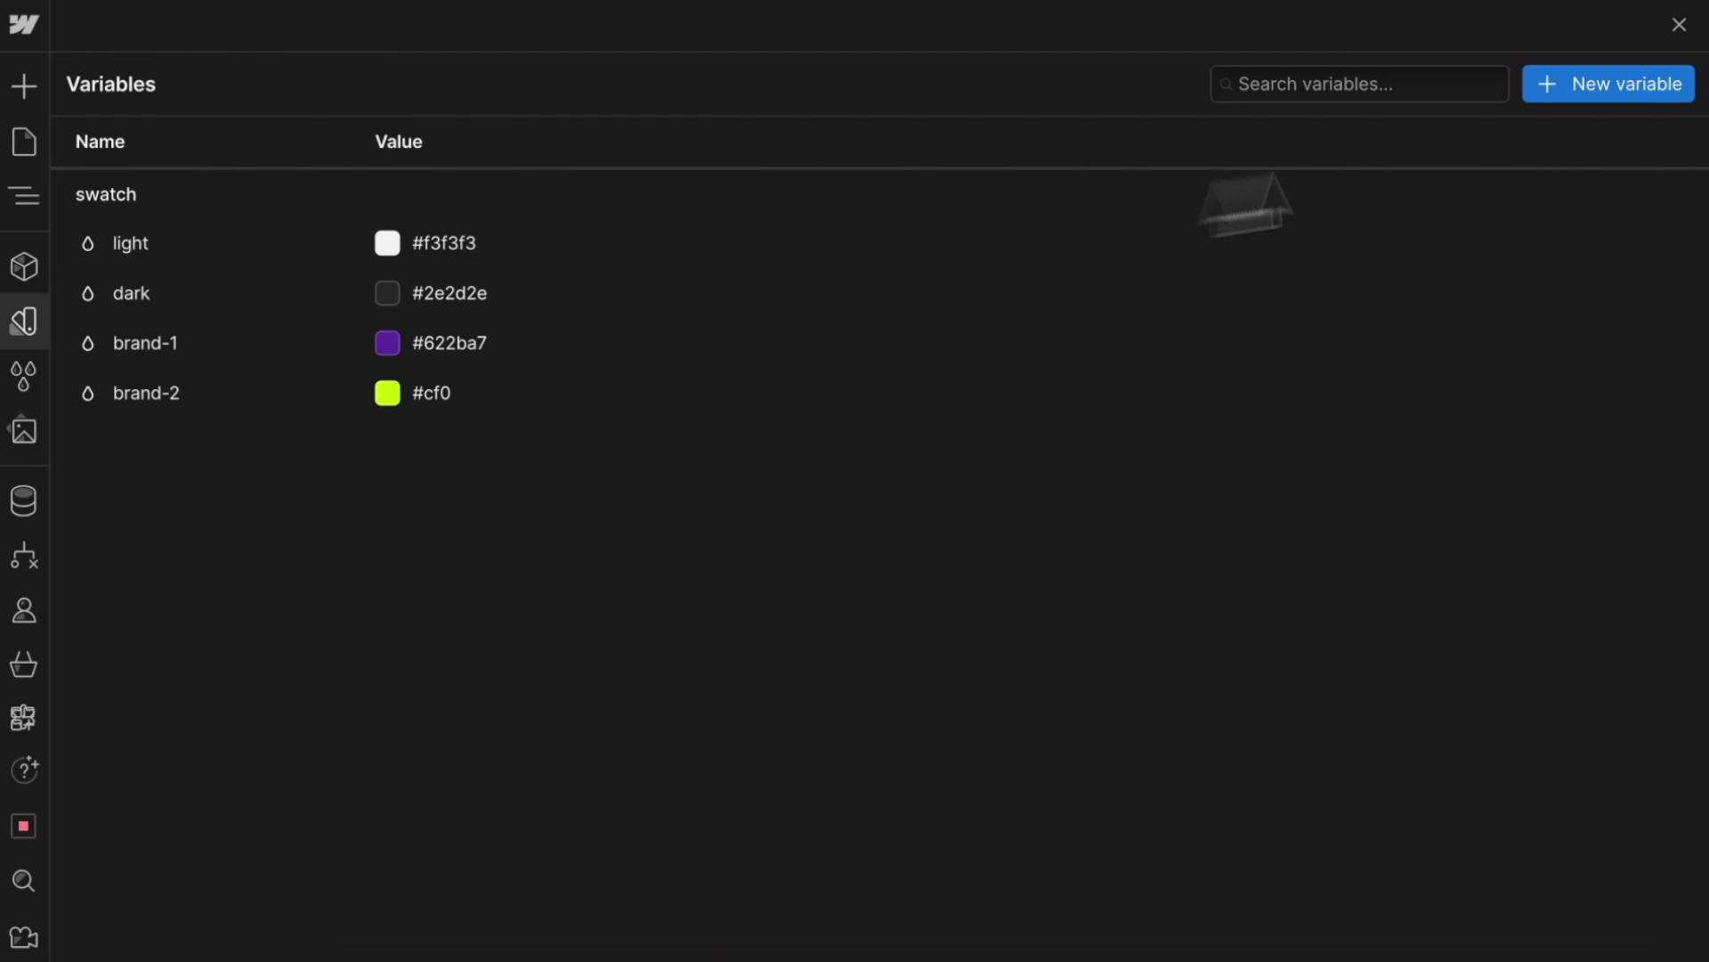
{"action": "left_click", "coordinate": [1660, 89]}
{"action": "left_click", "coordinate": [1627, 179]}
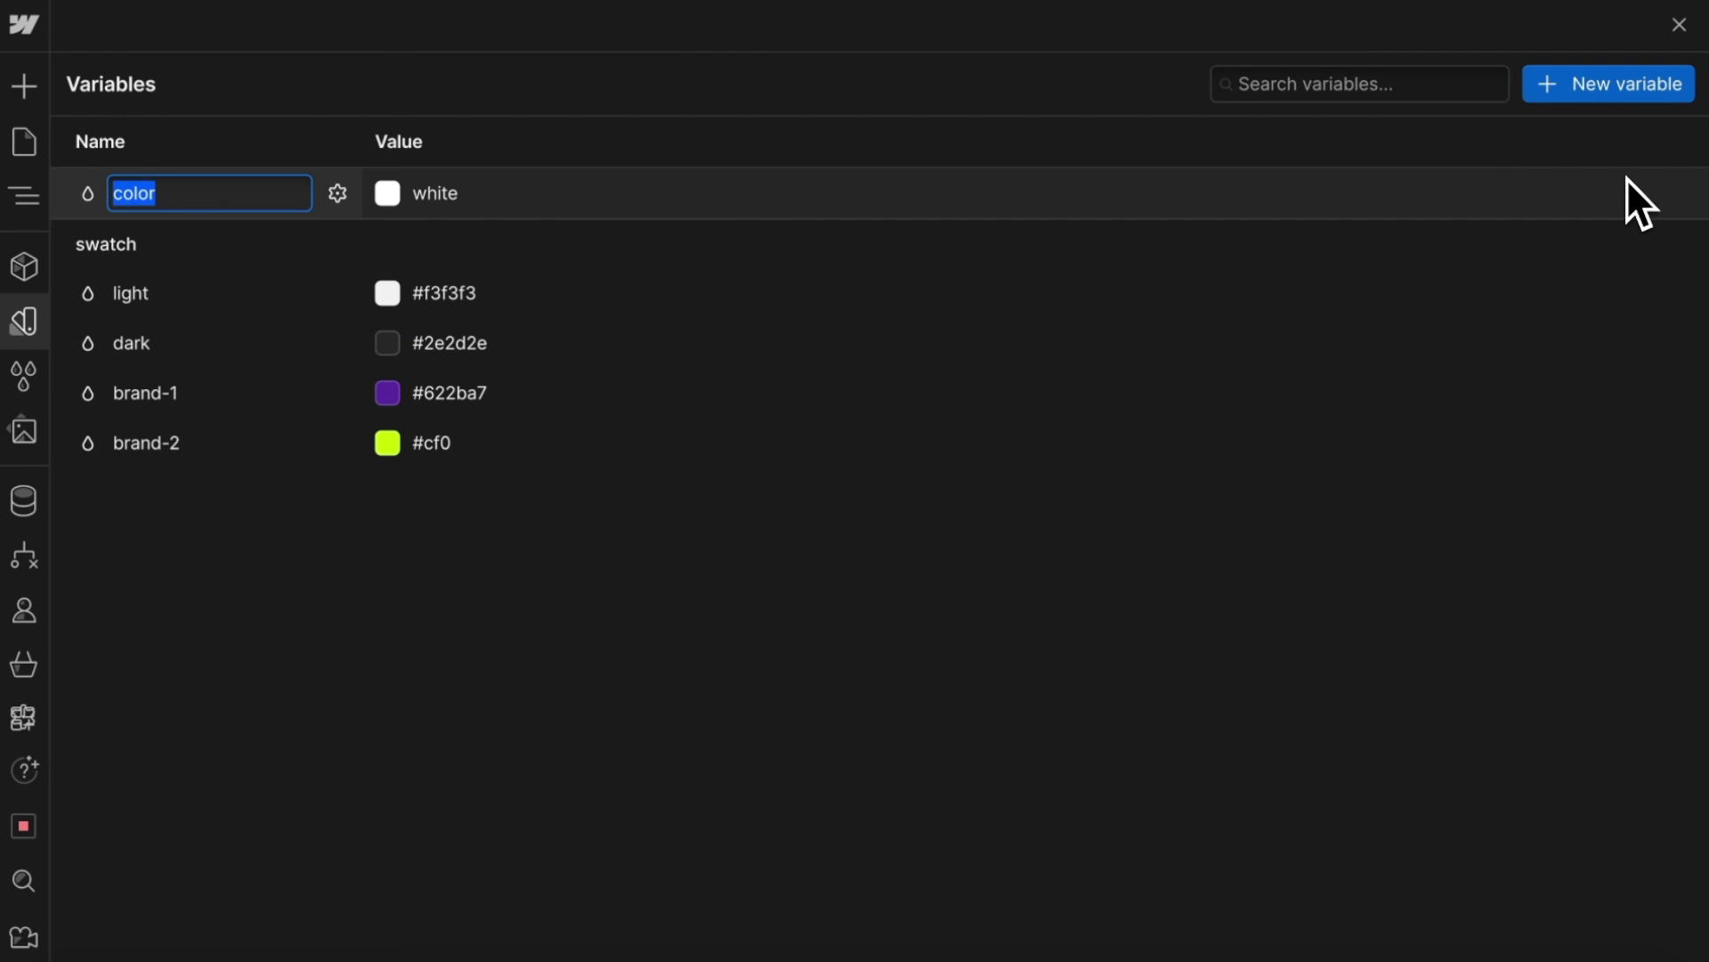
{"action": "left_click", "coordinate": [228, 187]}
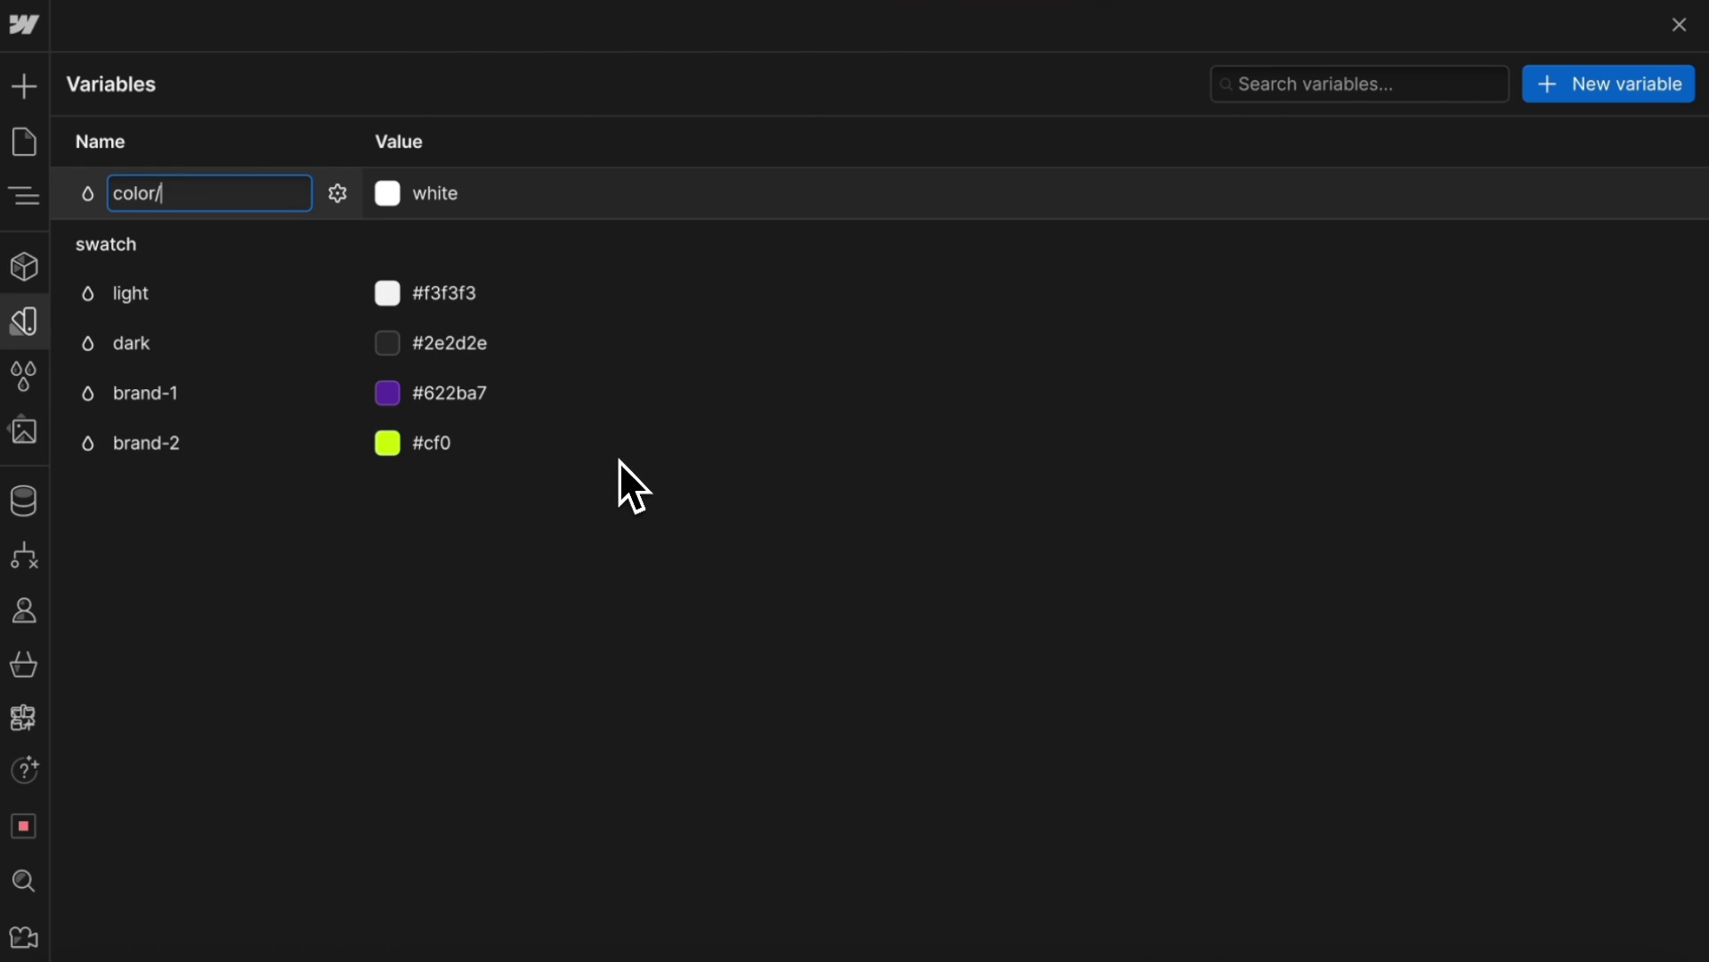
{"action": "type", "text": "/background"}
{"action": "key", "text": "Return"}
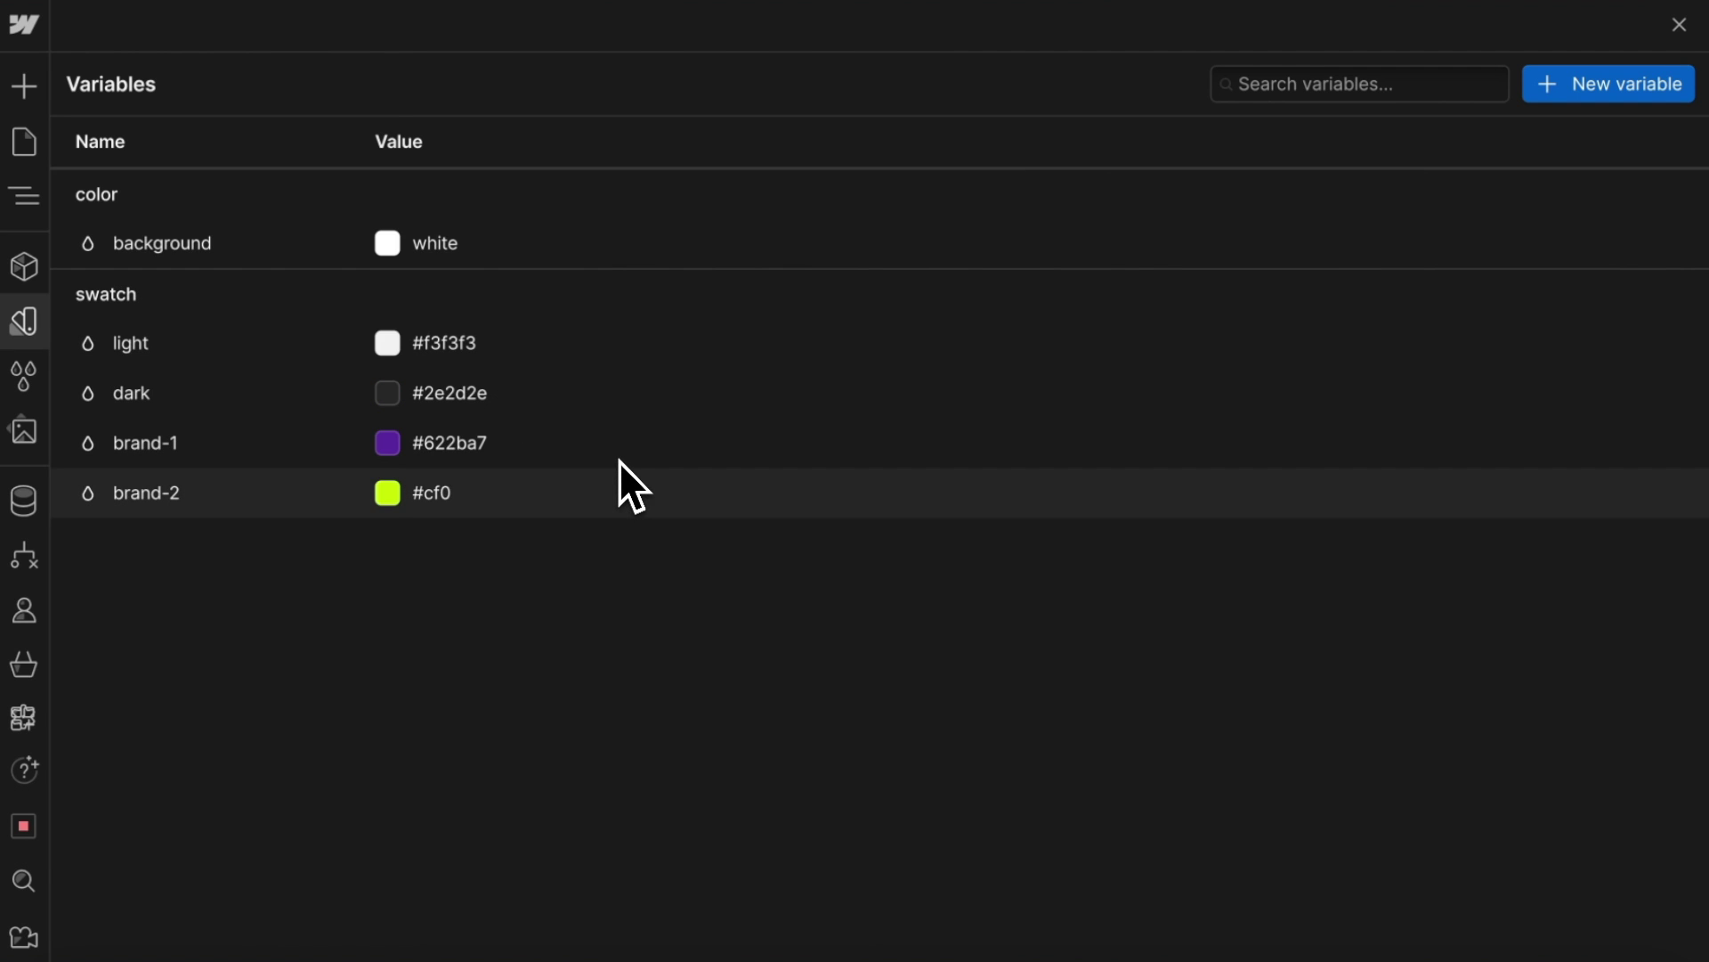
{"action": "left_click", "coordinate": [657, 255]}
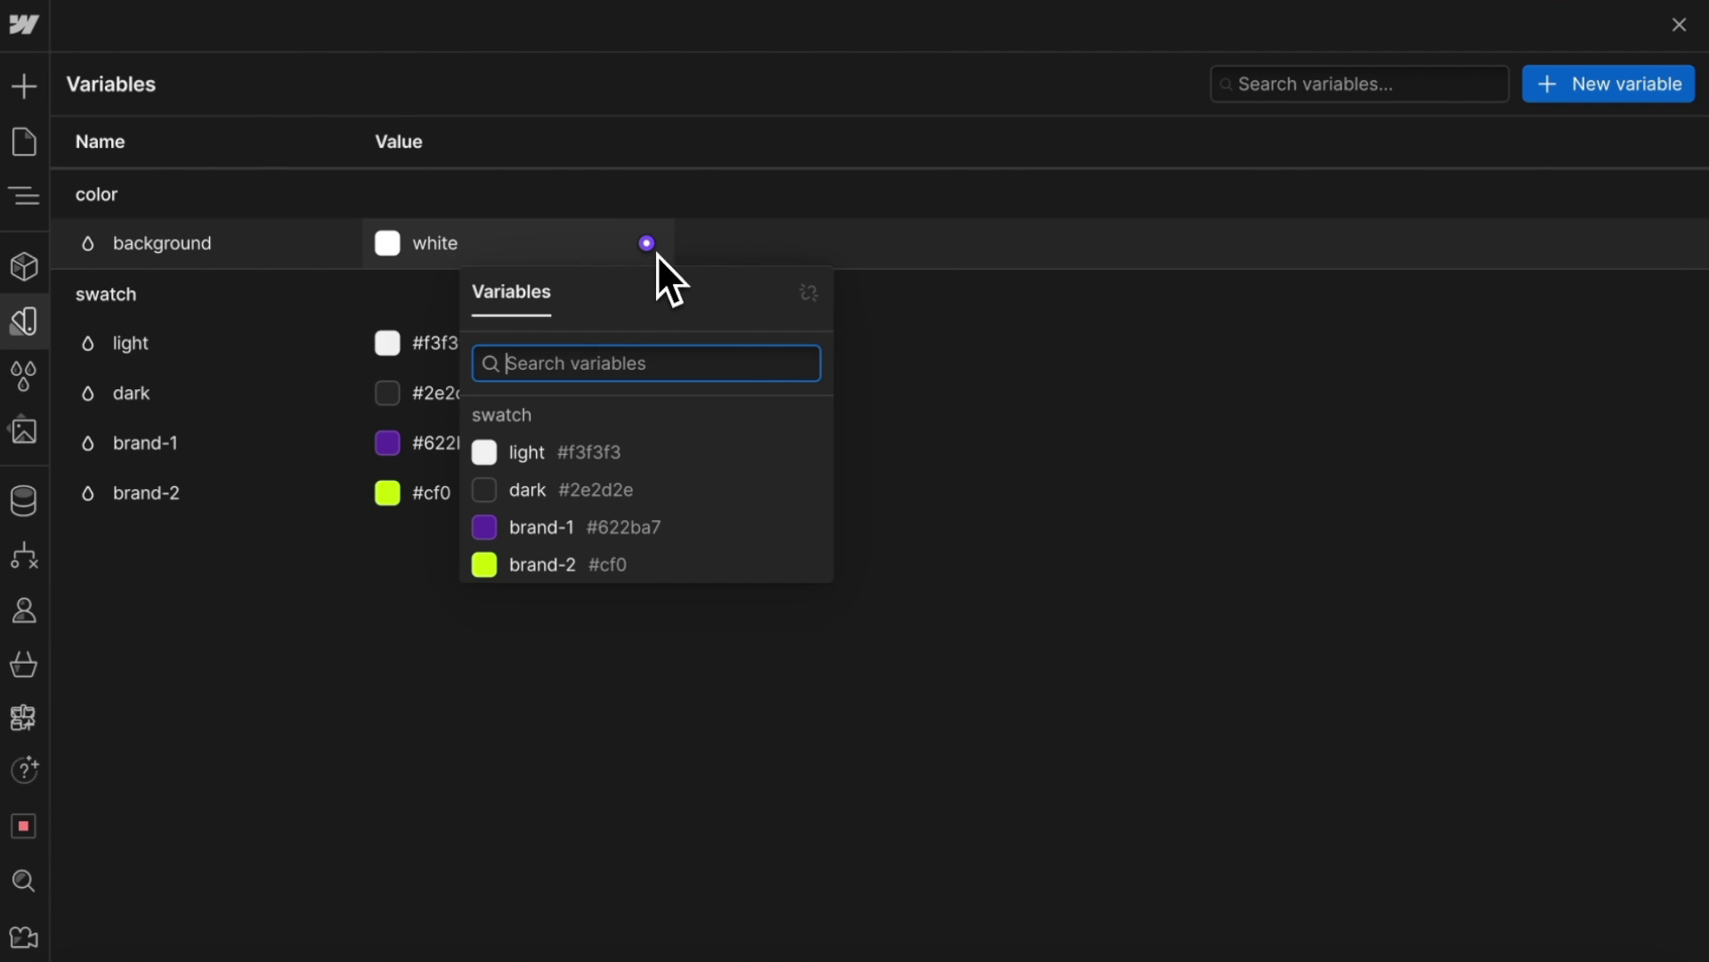
{"action": "left_click", "coordinate": [595, 448]}
{"action": "left_click", "coordinate": [1611, 80]}
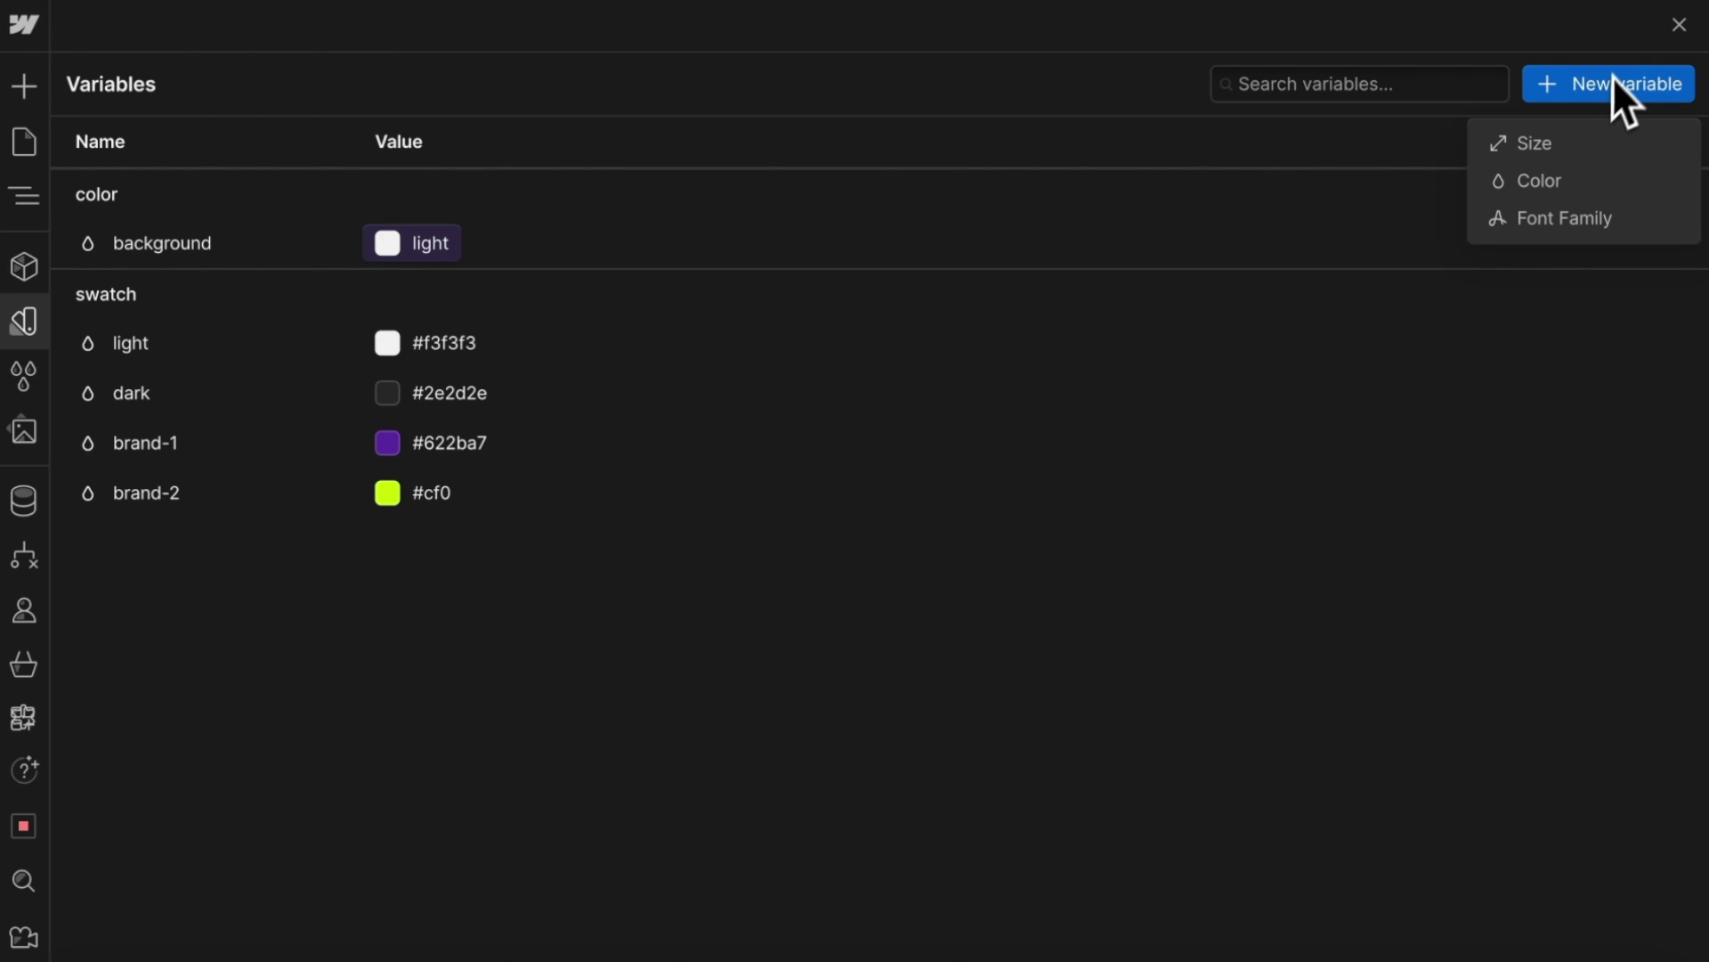
- Add colour variable color/text linked to the dark swatch
{"action": "left_click", "coordinate": [1561, 181]}
{"action": "type", "text": "/text"}
{"action": "key", "text": "Return"}
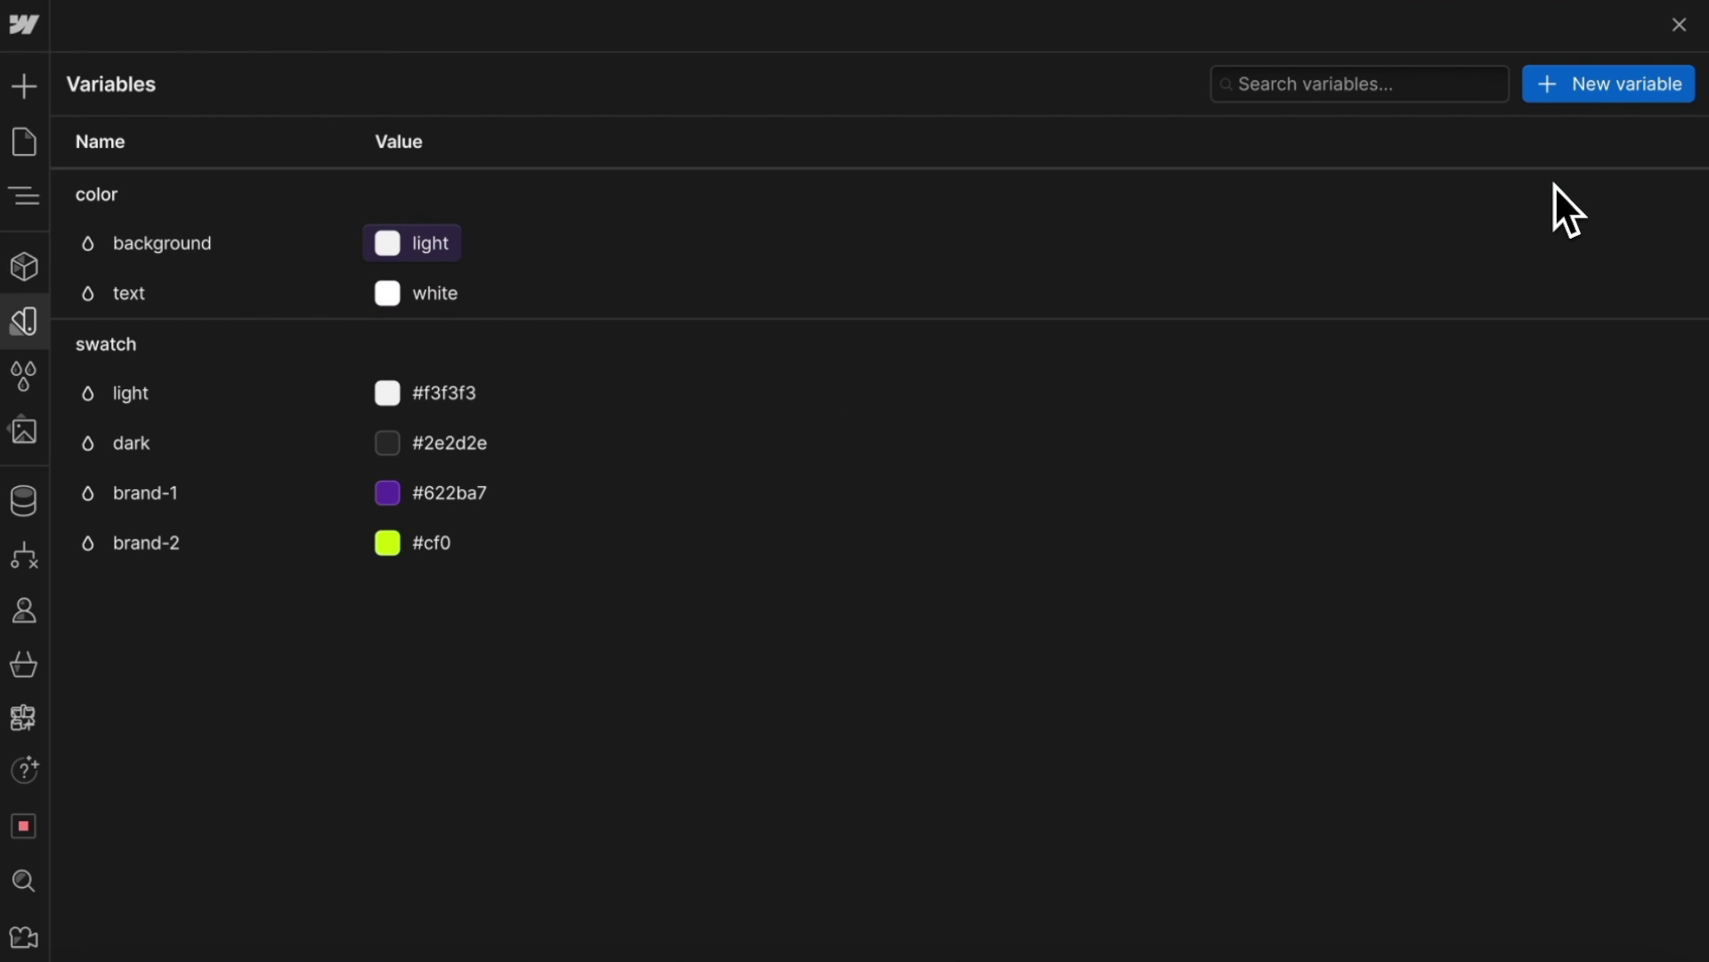
{"action": "left_click", "coordinate": [642, 301]}
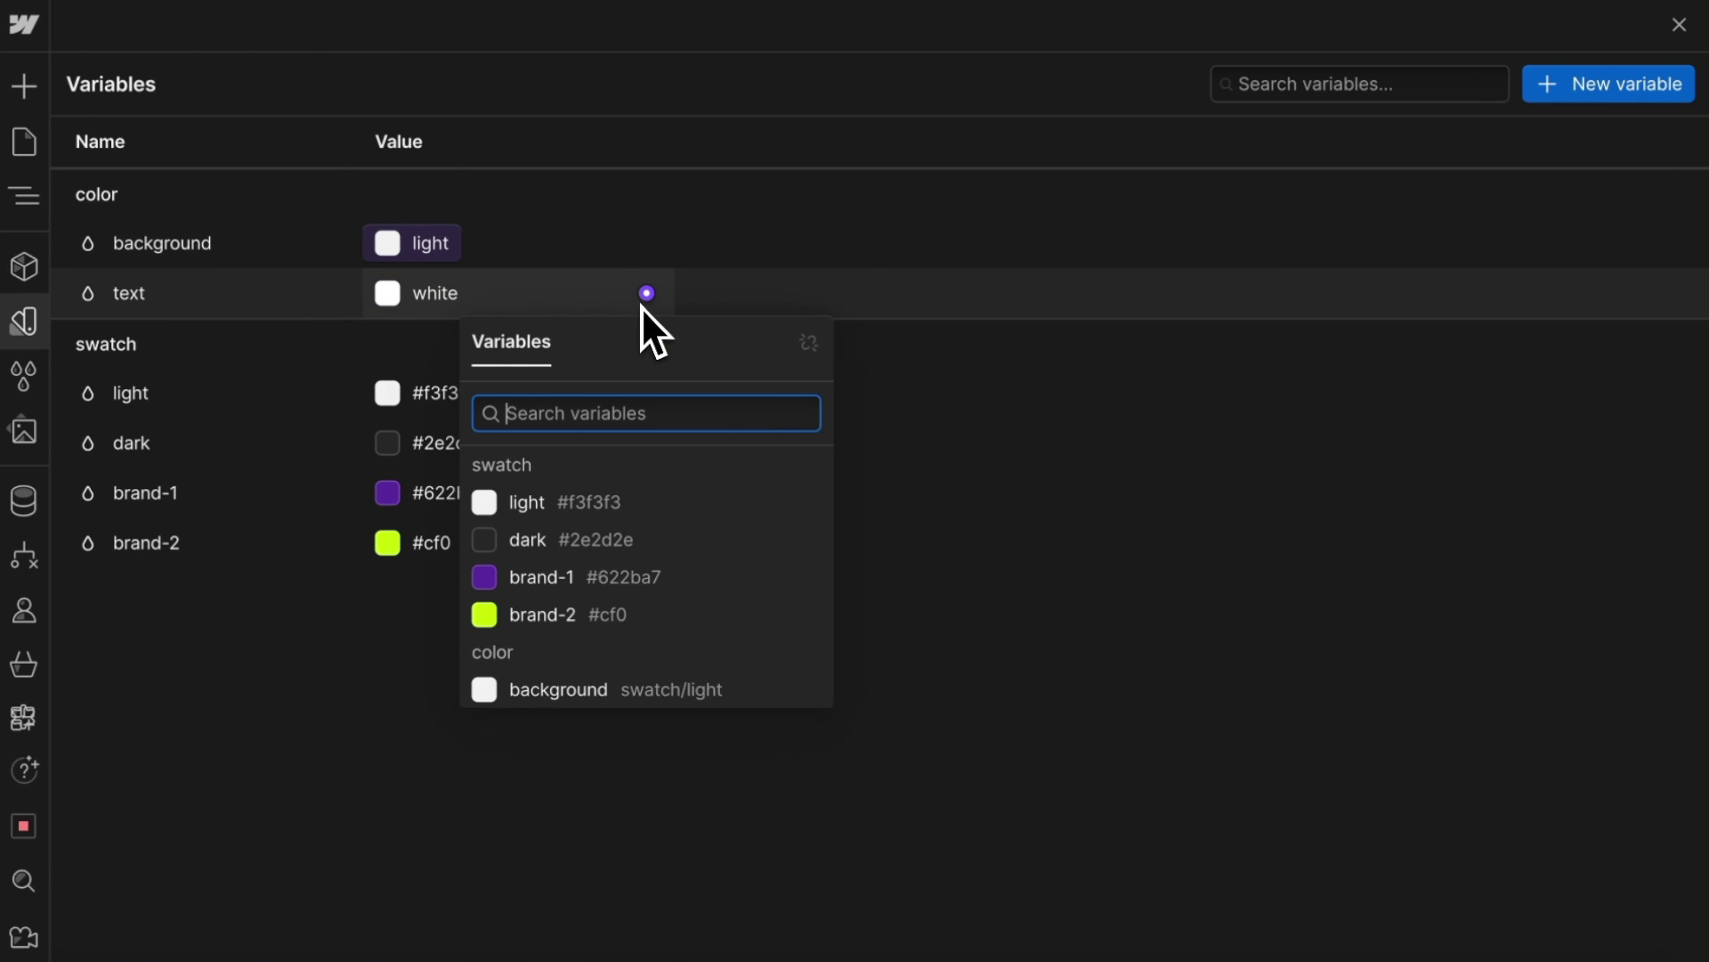
{"action": "left_click", "coordinate": [592, 534]}
- Add colour variable color/button-background linked to brand-1
{"action": "left_click", "coordinate": [1576, 87]}
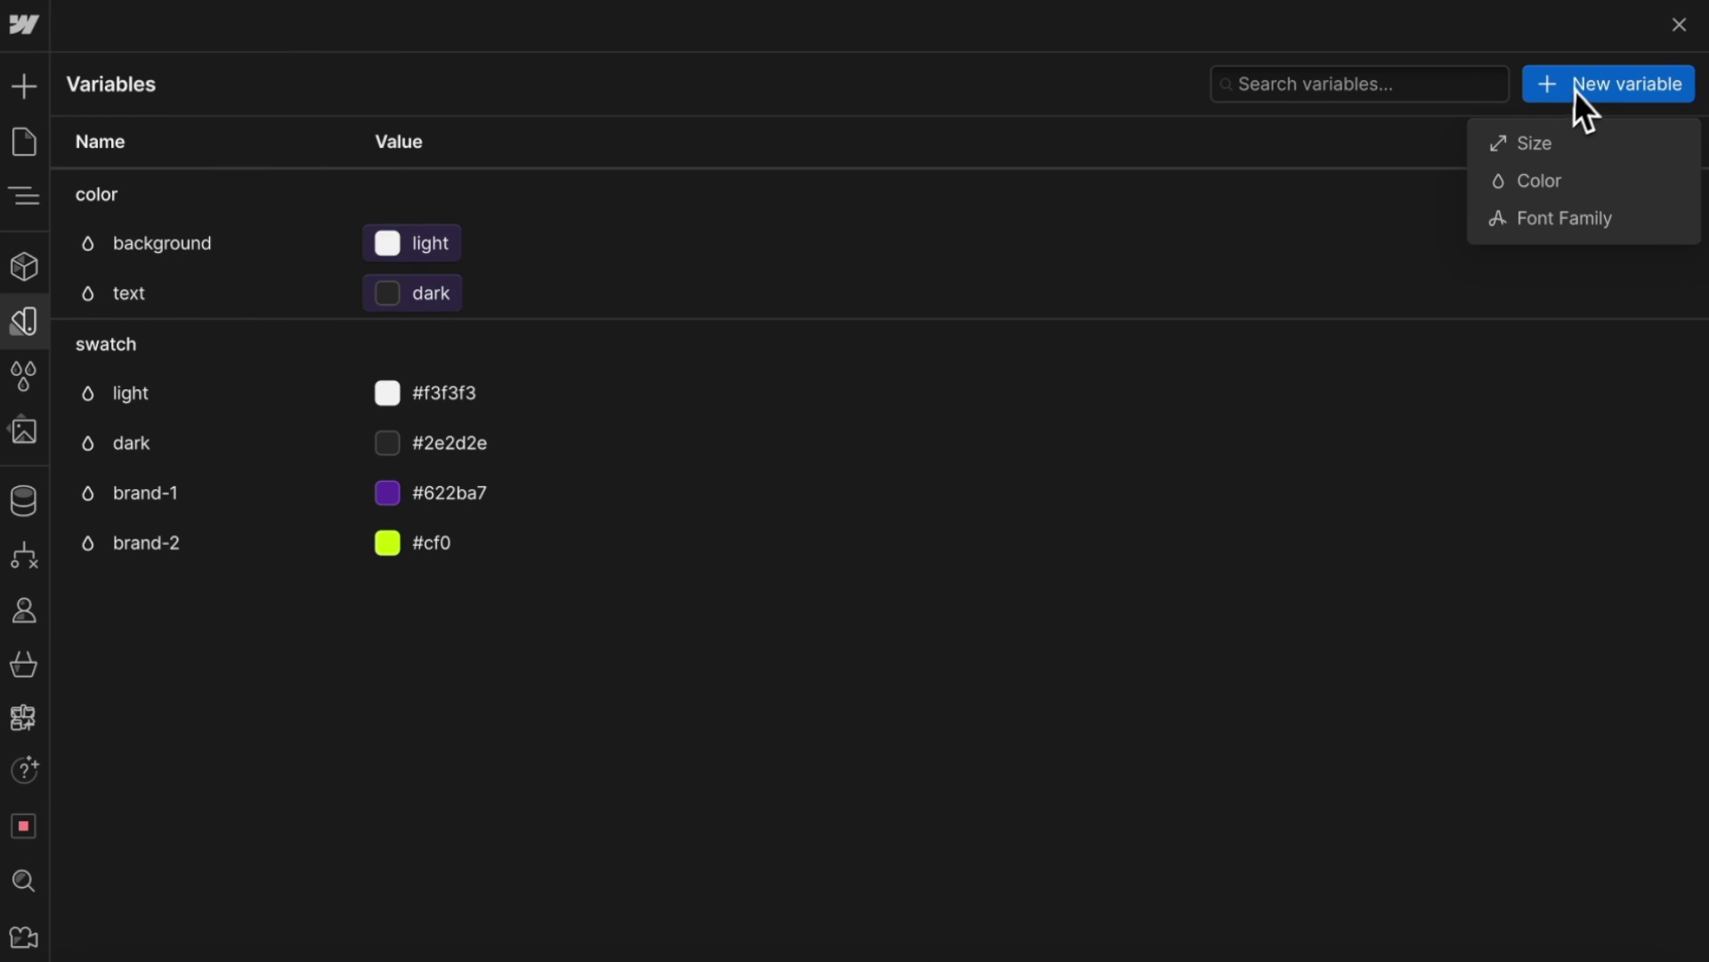
{"action": "left_click", "coordinate": [1581, 179]}
{"action": "left_click", "coordinate": [264, 205]}
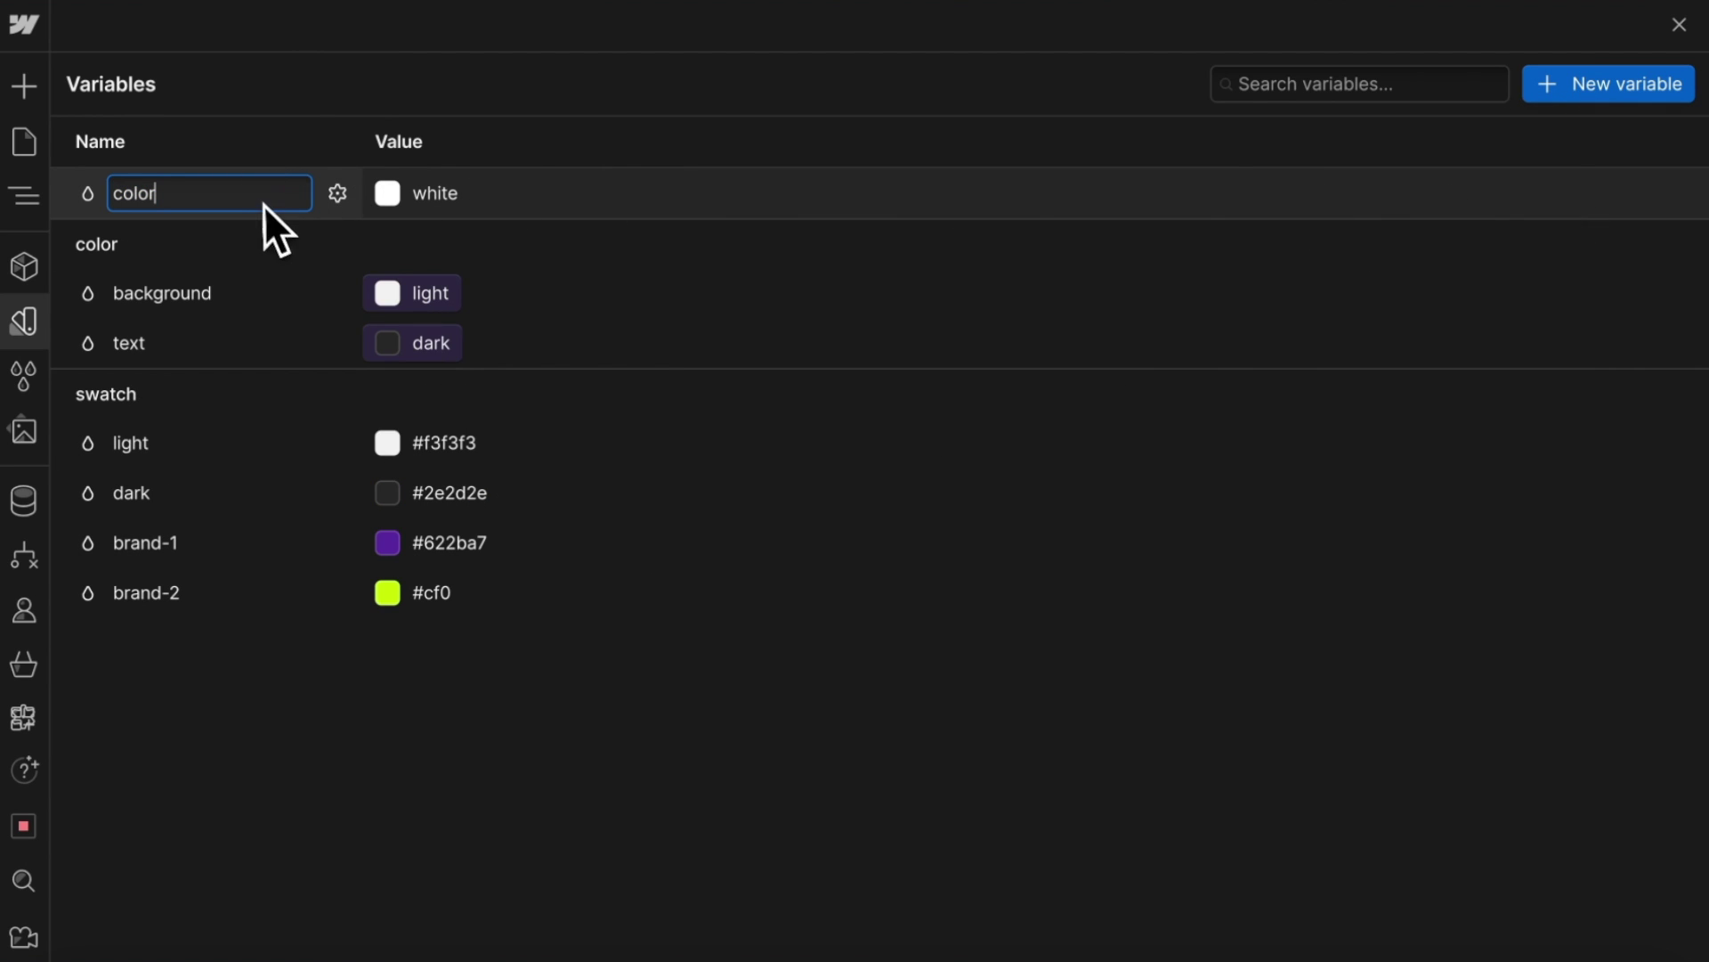
{"action": "type", "text": "/button-background"}
{"action": "key", "text": "Return"}
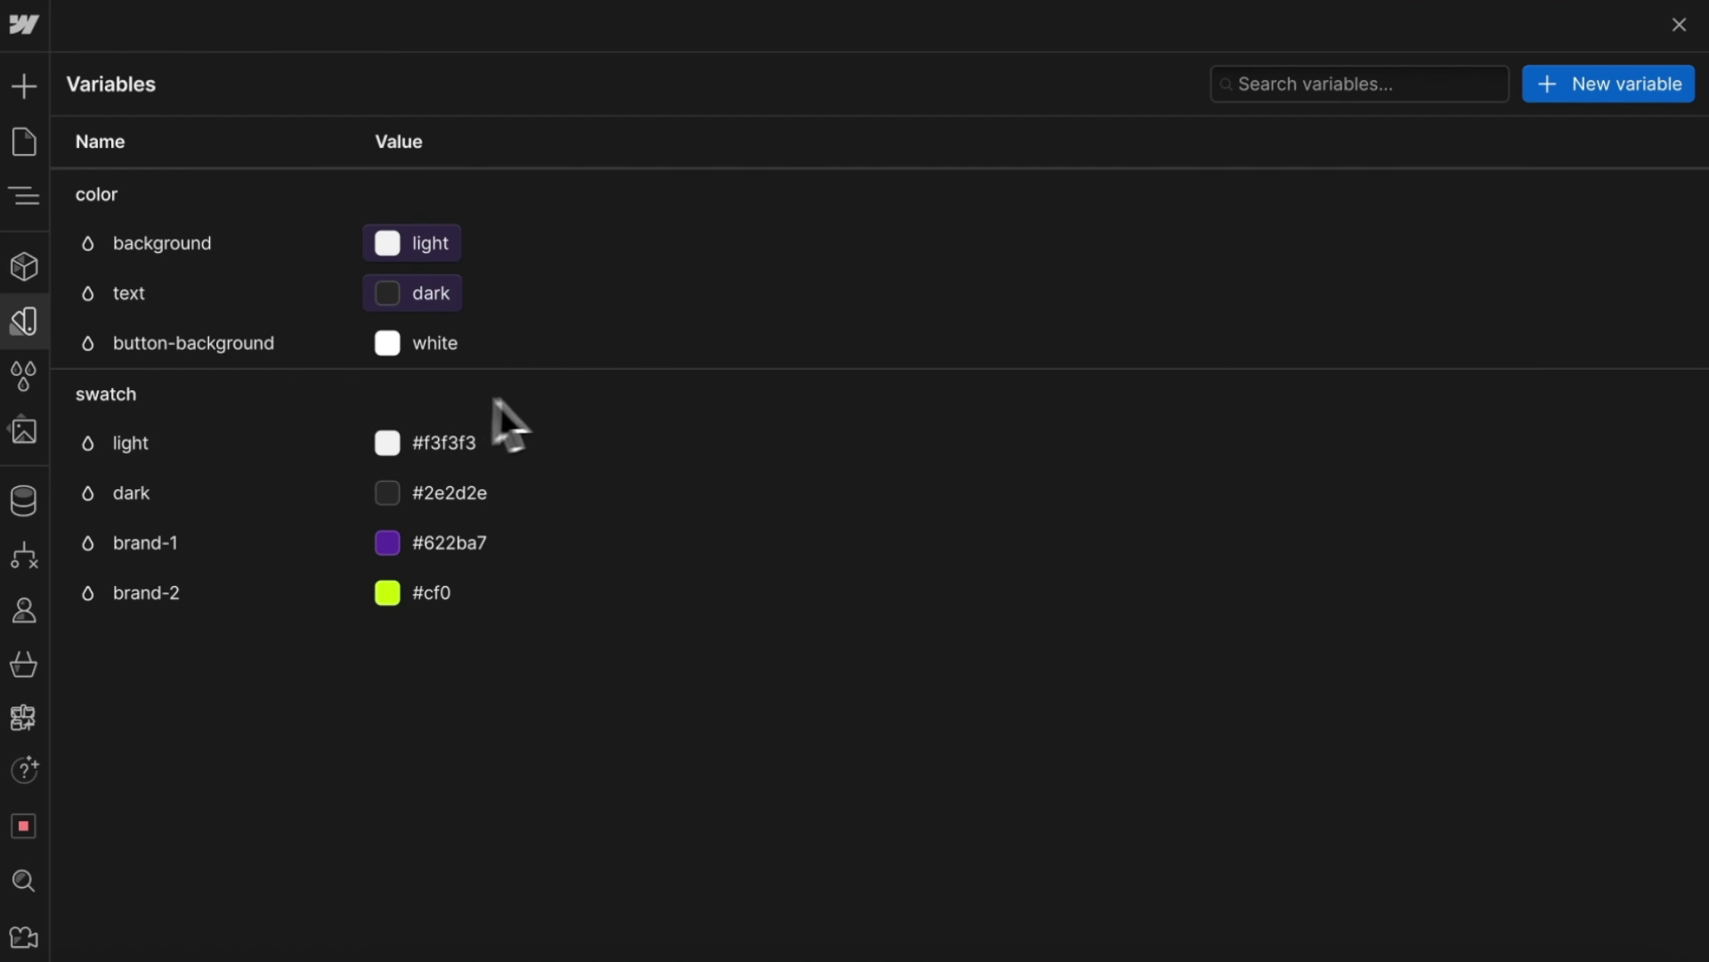
{"action": "left_click", "coordinate": [645, 341]}
{"action": "left_click", "coordinate": [591, 626]}
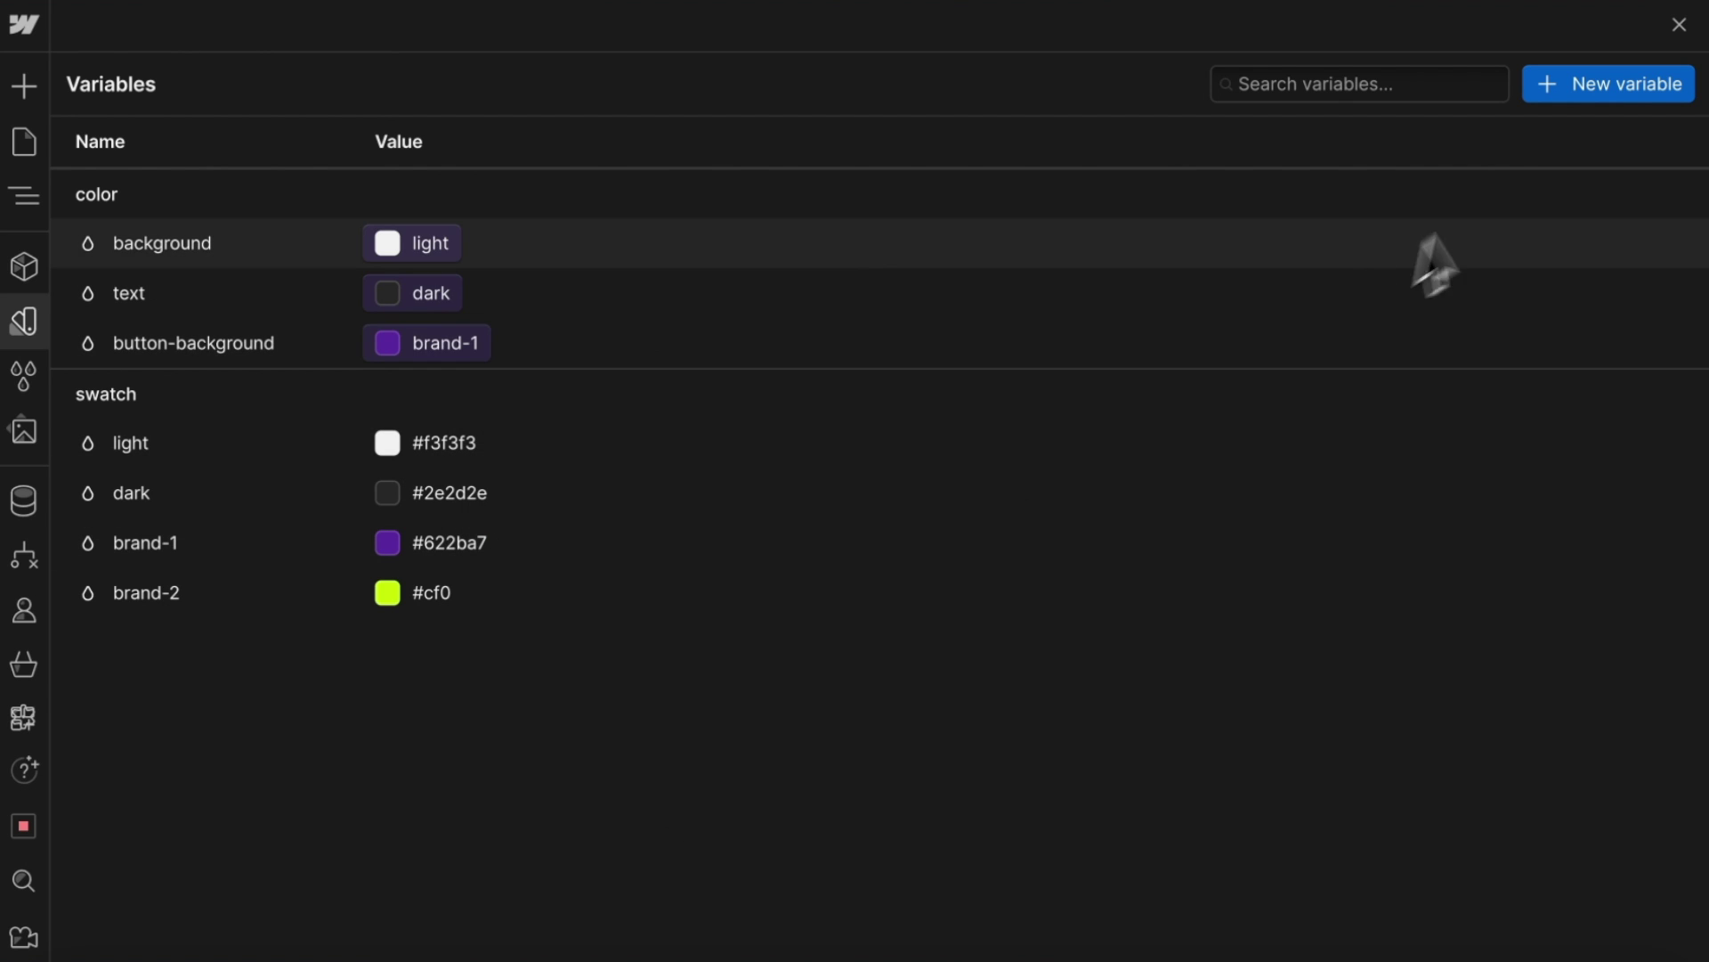
- Add colour variable color/button-text linked to the light swatch
{"action": "left_click", "coordinate": [1589, 84]}
{"action": "left_click", "coordinate": [1560, 178]}
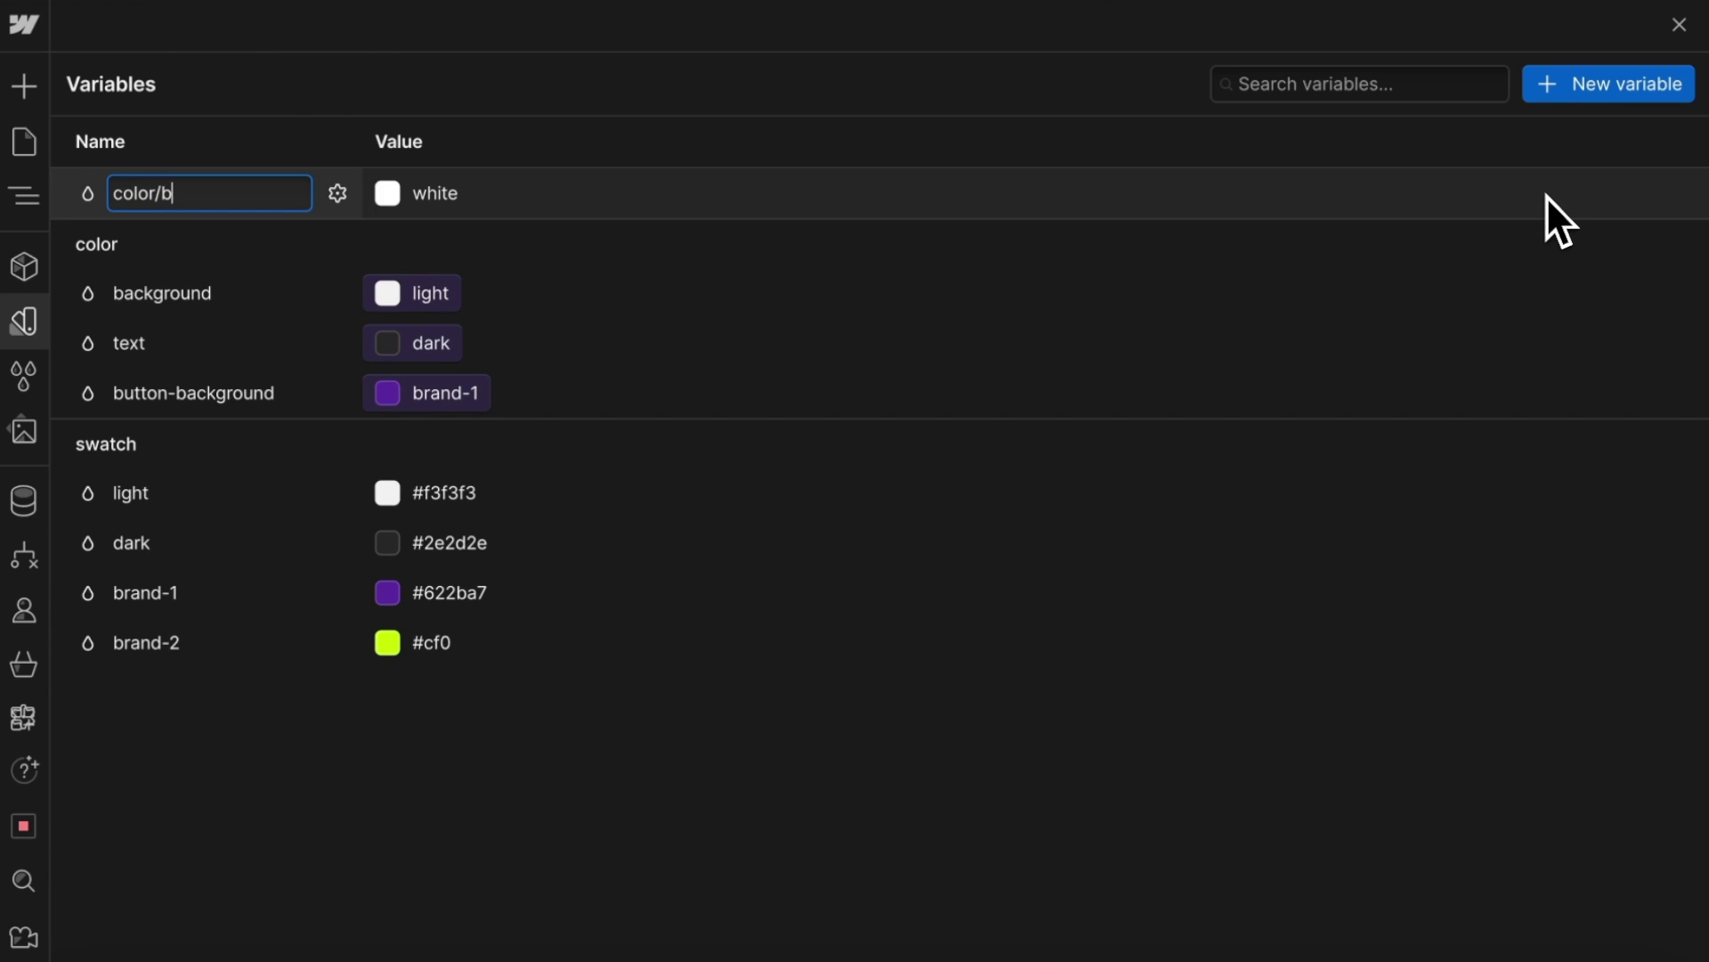
{"action": "type", "text": "color/button-text"}
{"action": "key", "text": "Return"}
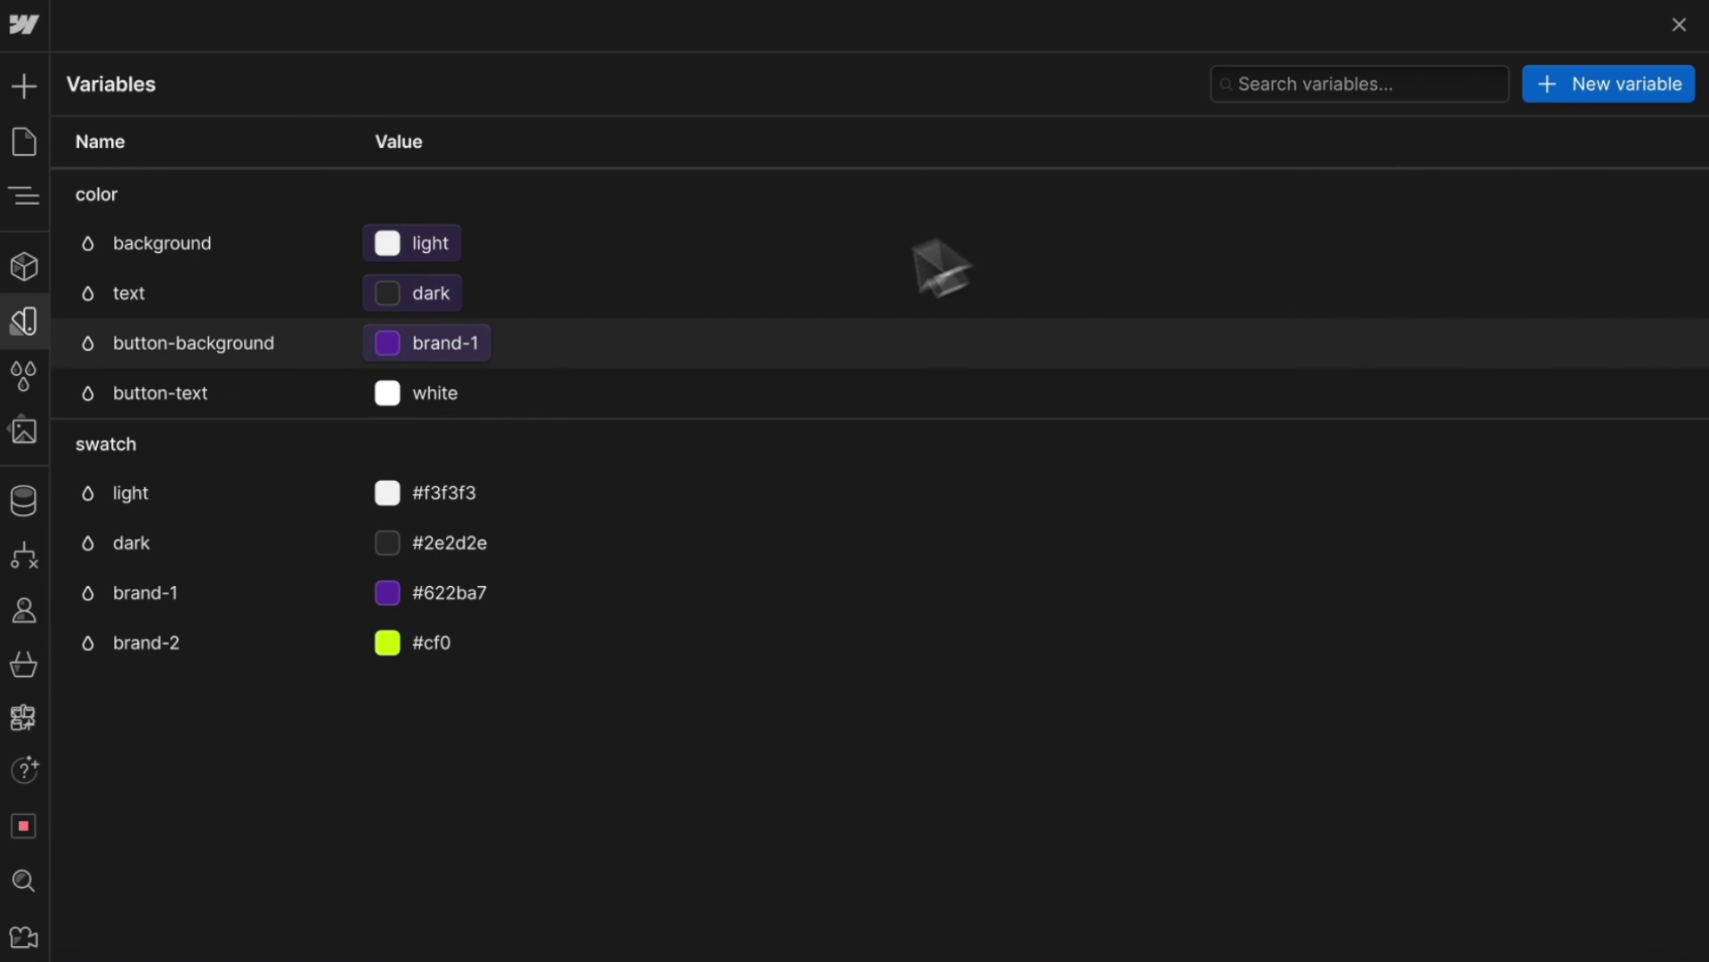
{"action": "left_click", "coordinate": [648, 392]}
{"action": "left_click", "coordinate": [595, 604]}
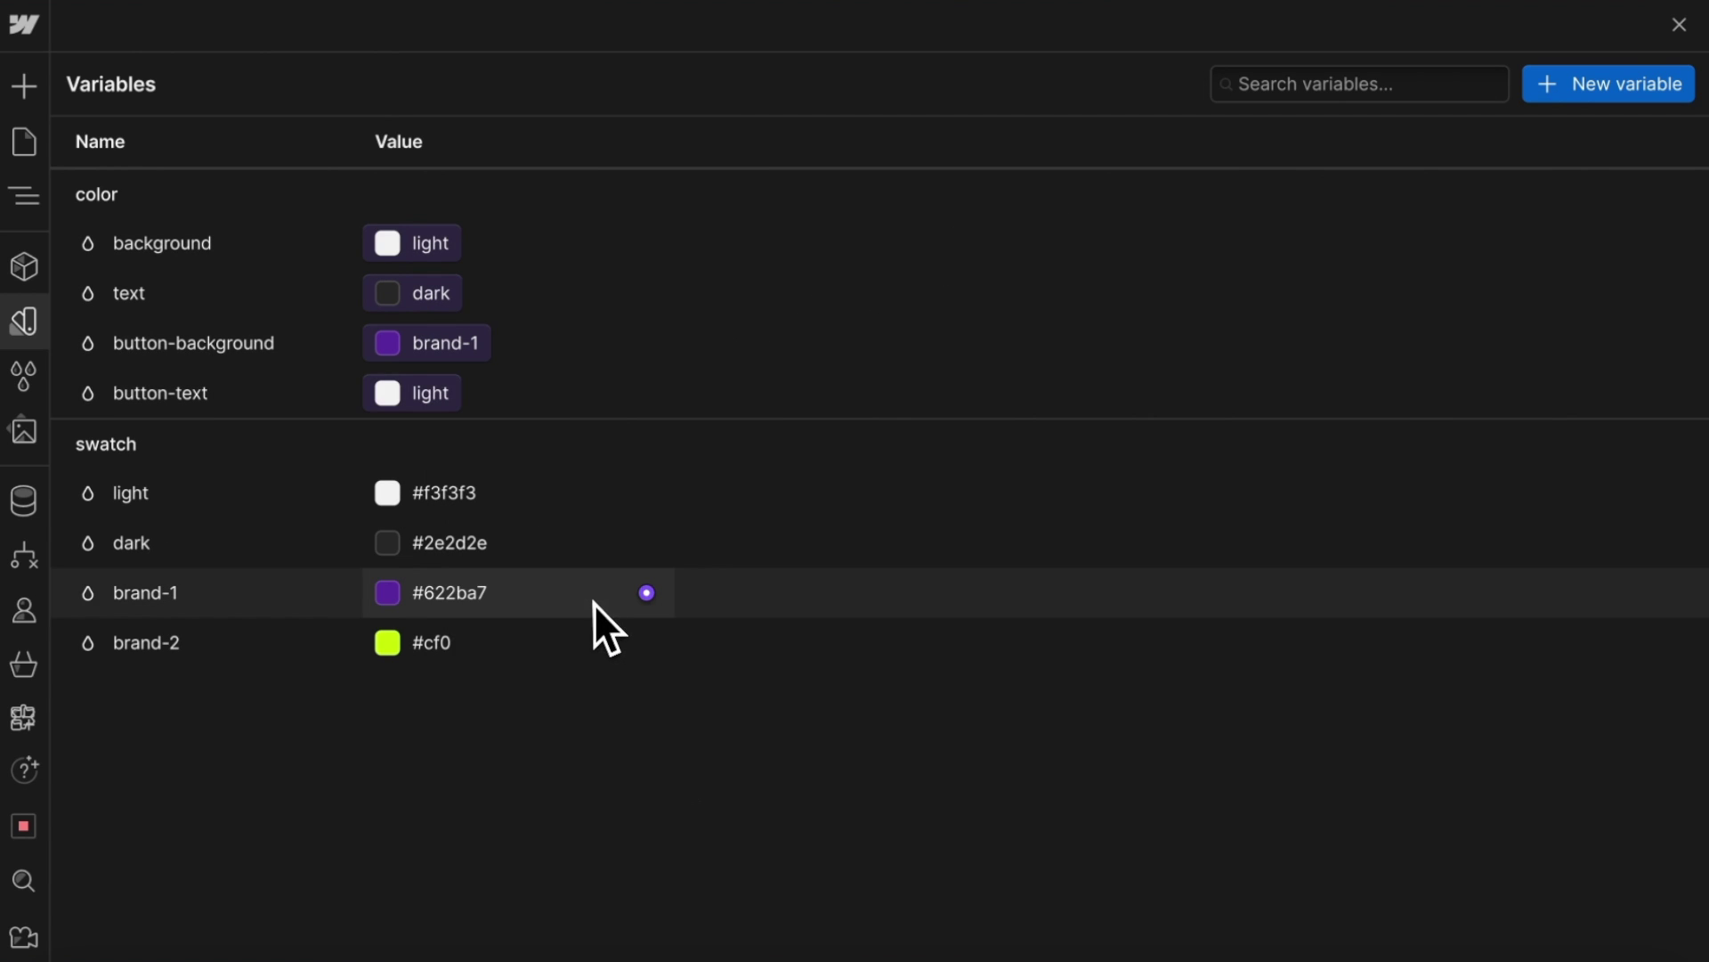
{"action": "left_click", "coordinate": [1595, 98]}
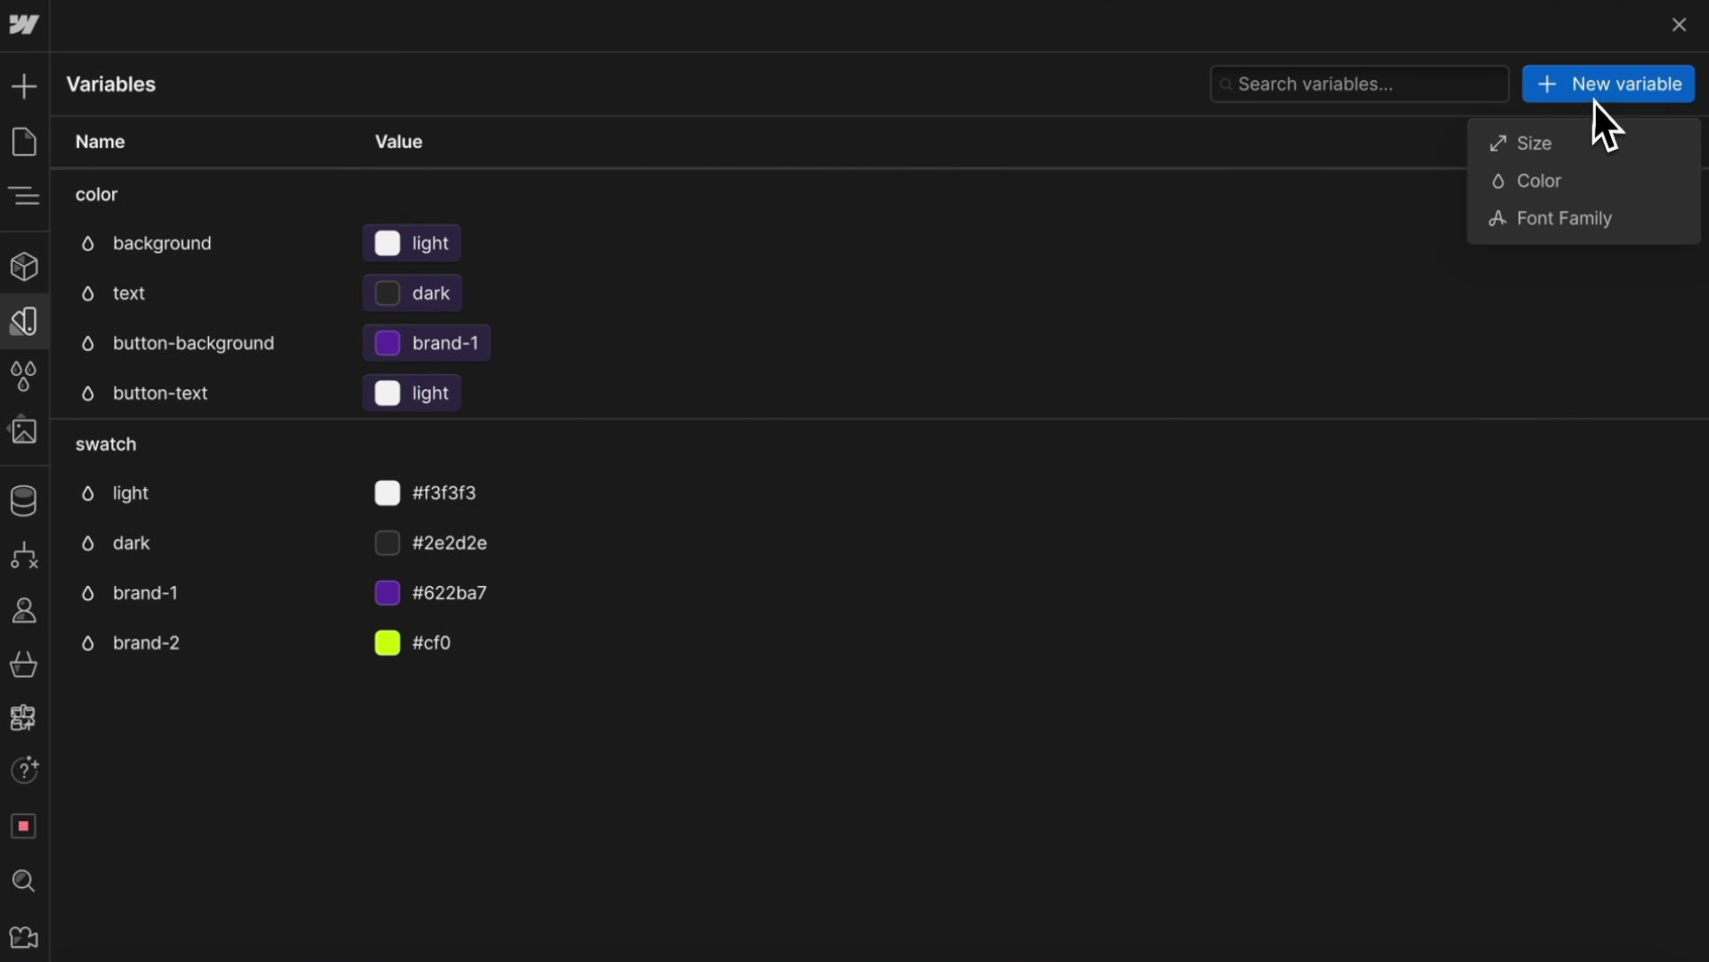
- Create size variable color/toggle-offset with a value of 0rem
{"action": "left_click", "coordinate": [1586, 152]}
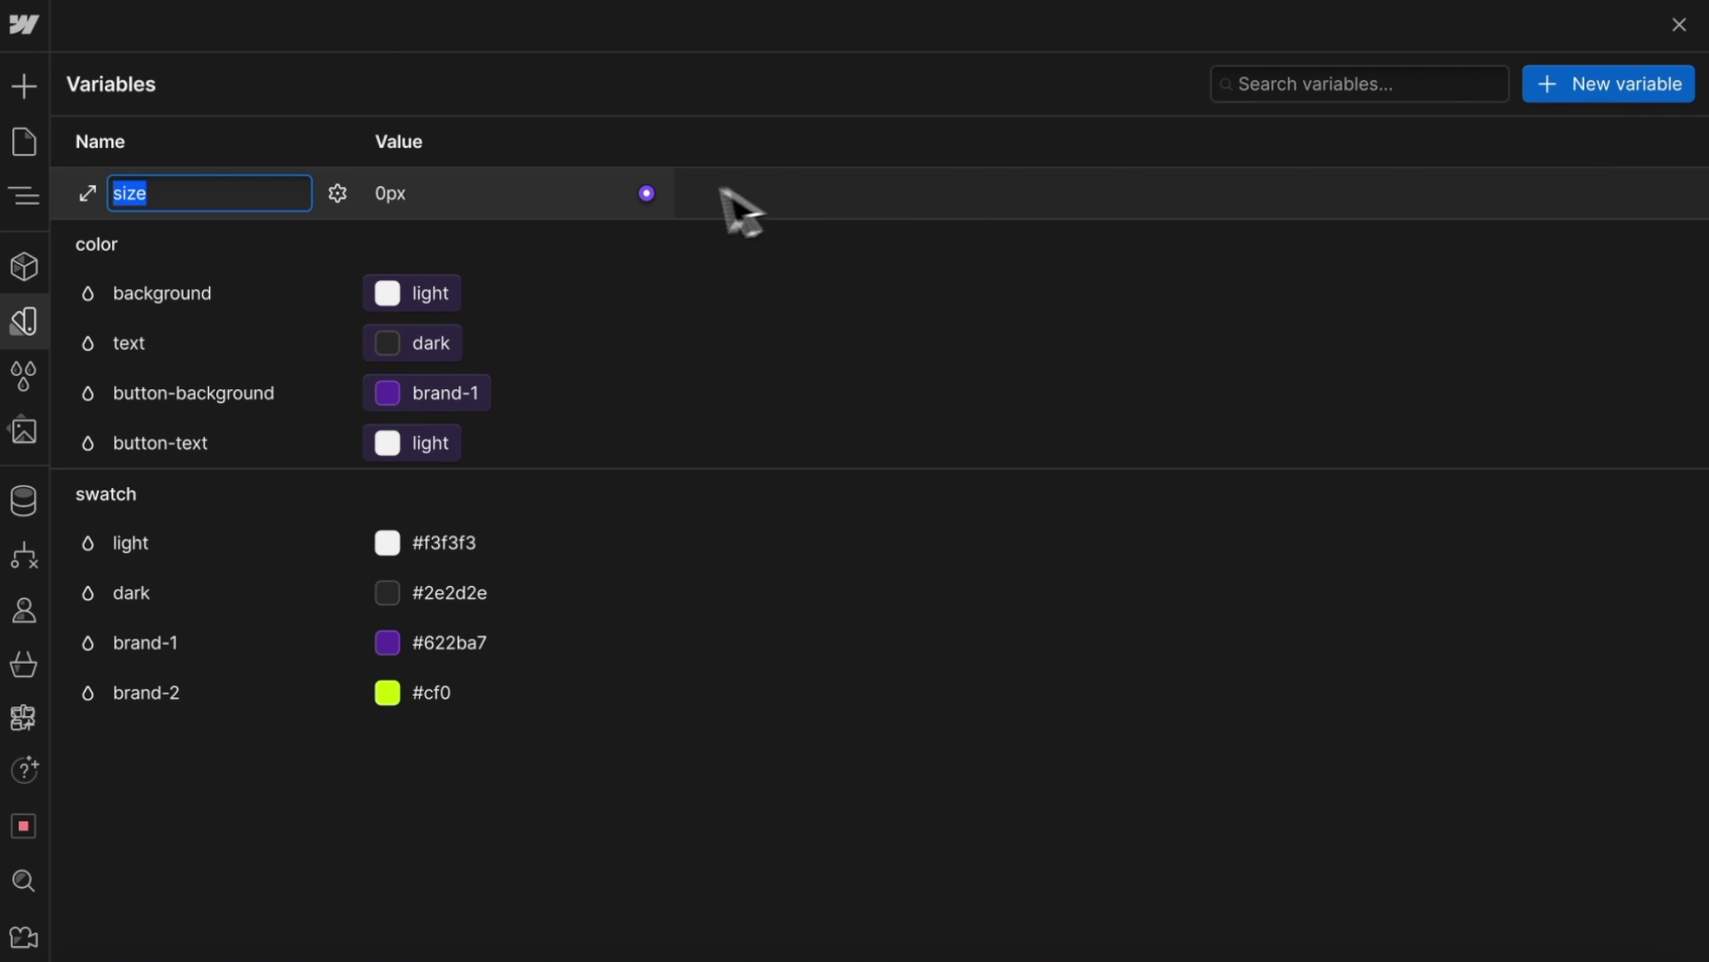
{"action": "type", "text": "color/toggl"}
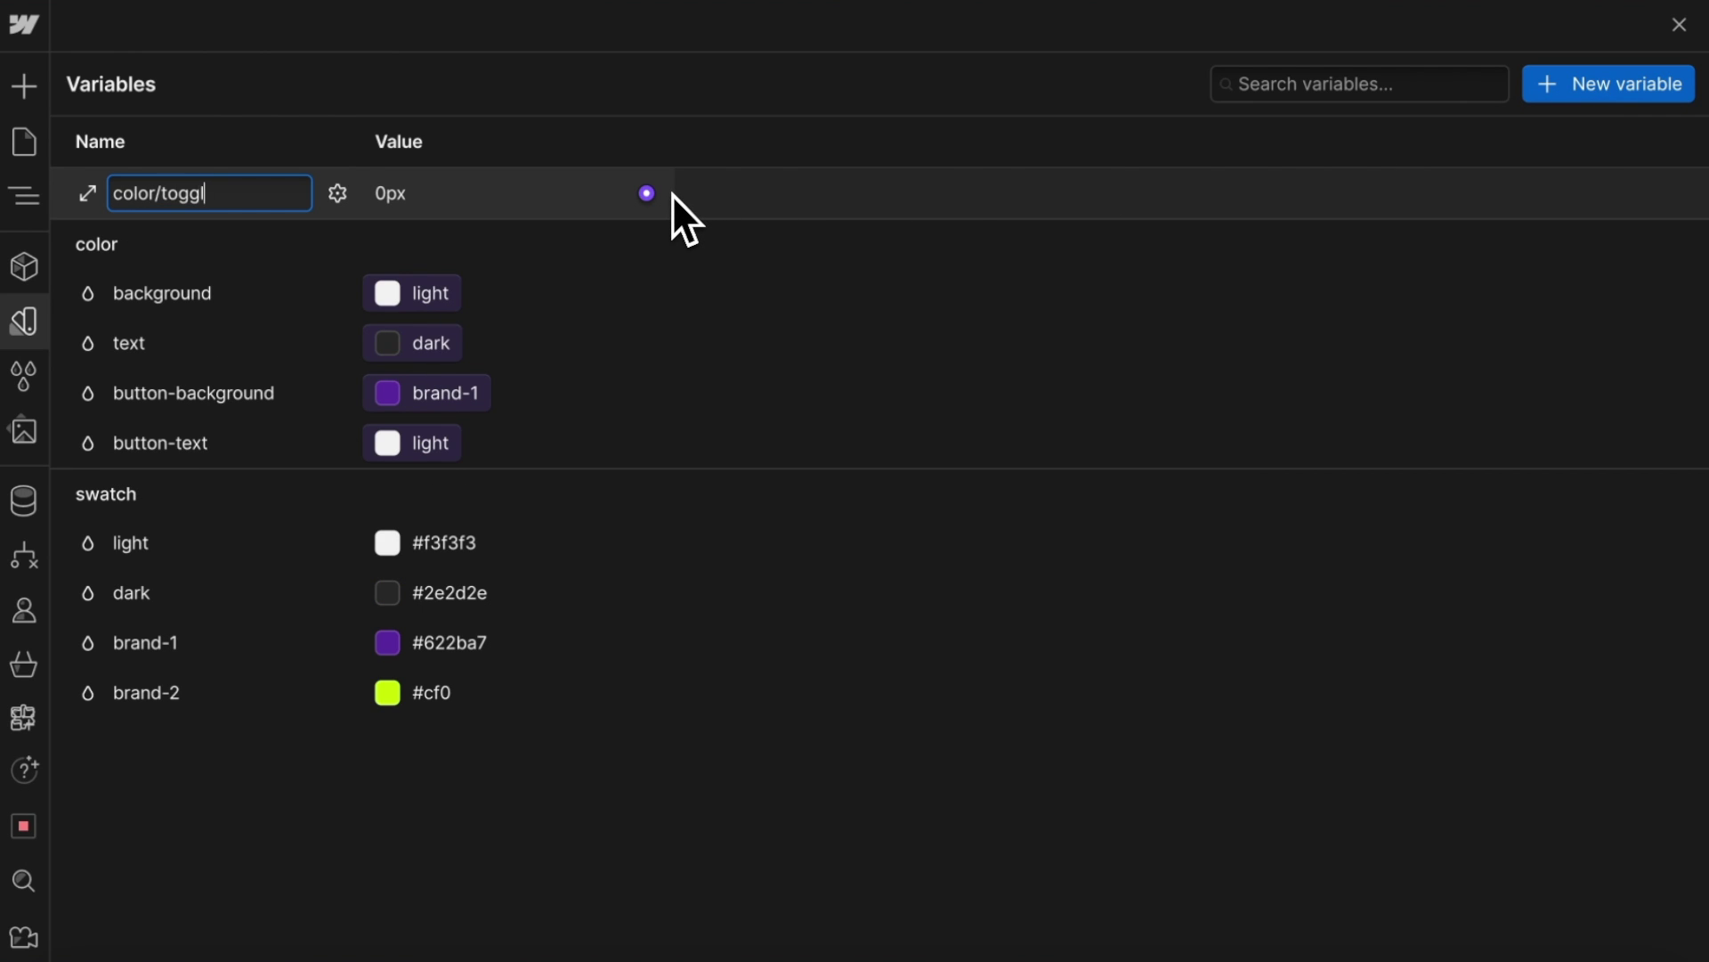
{"action": "type", "text": "e-offset"}
{"action": "key", "text": "Return"}
{"action": "left_click", "coordinate": [415, 450]}
{"action": "type", "text": "0rem"}
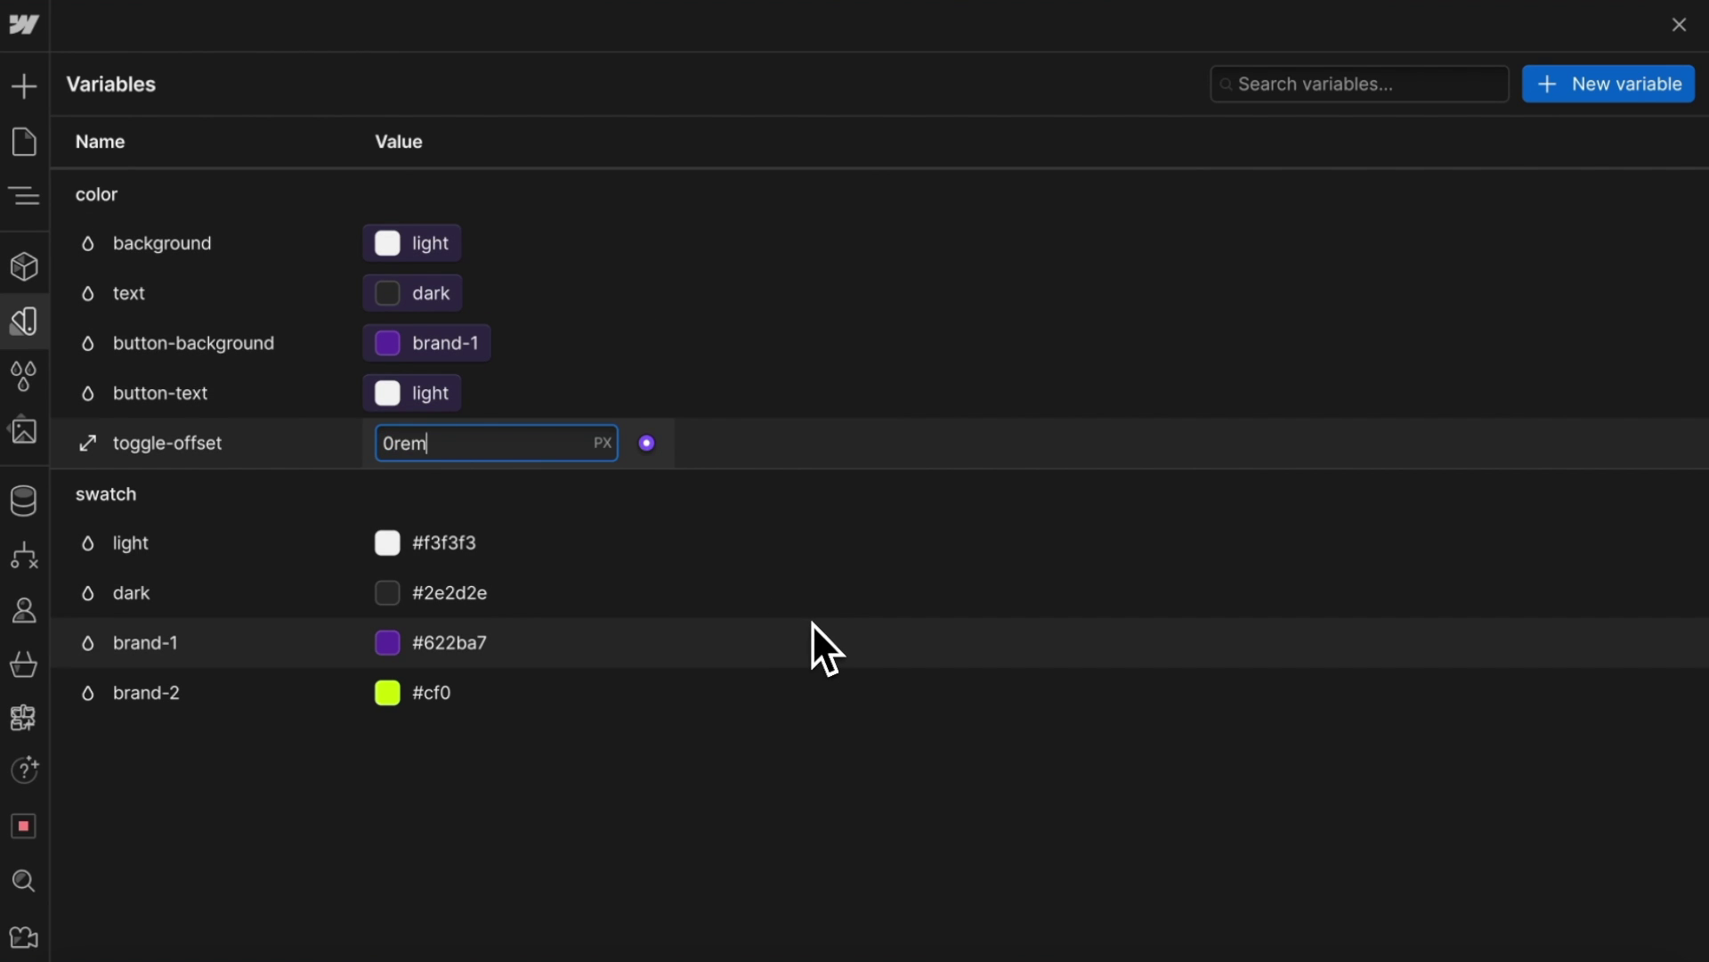
{"action": "key", "text": "Return"}
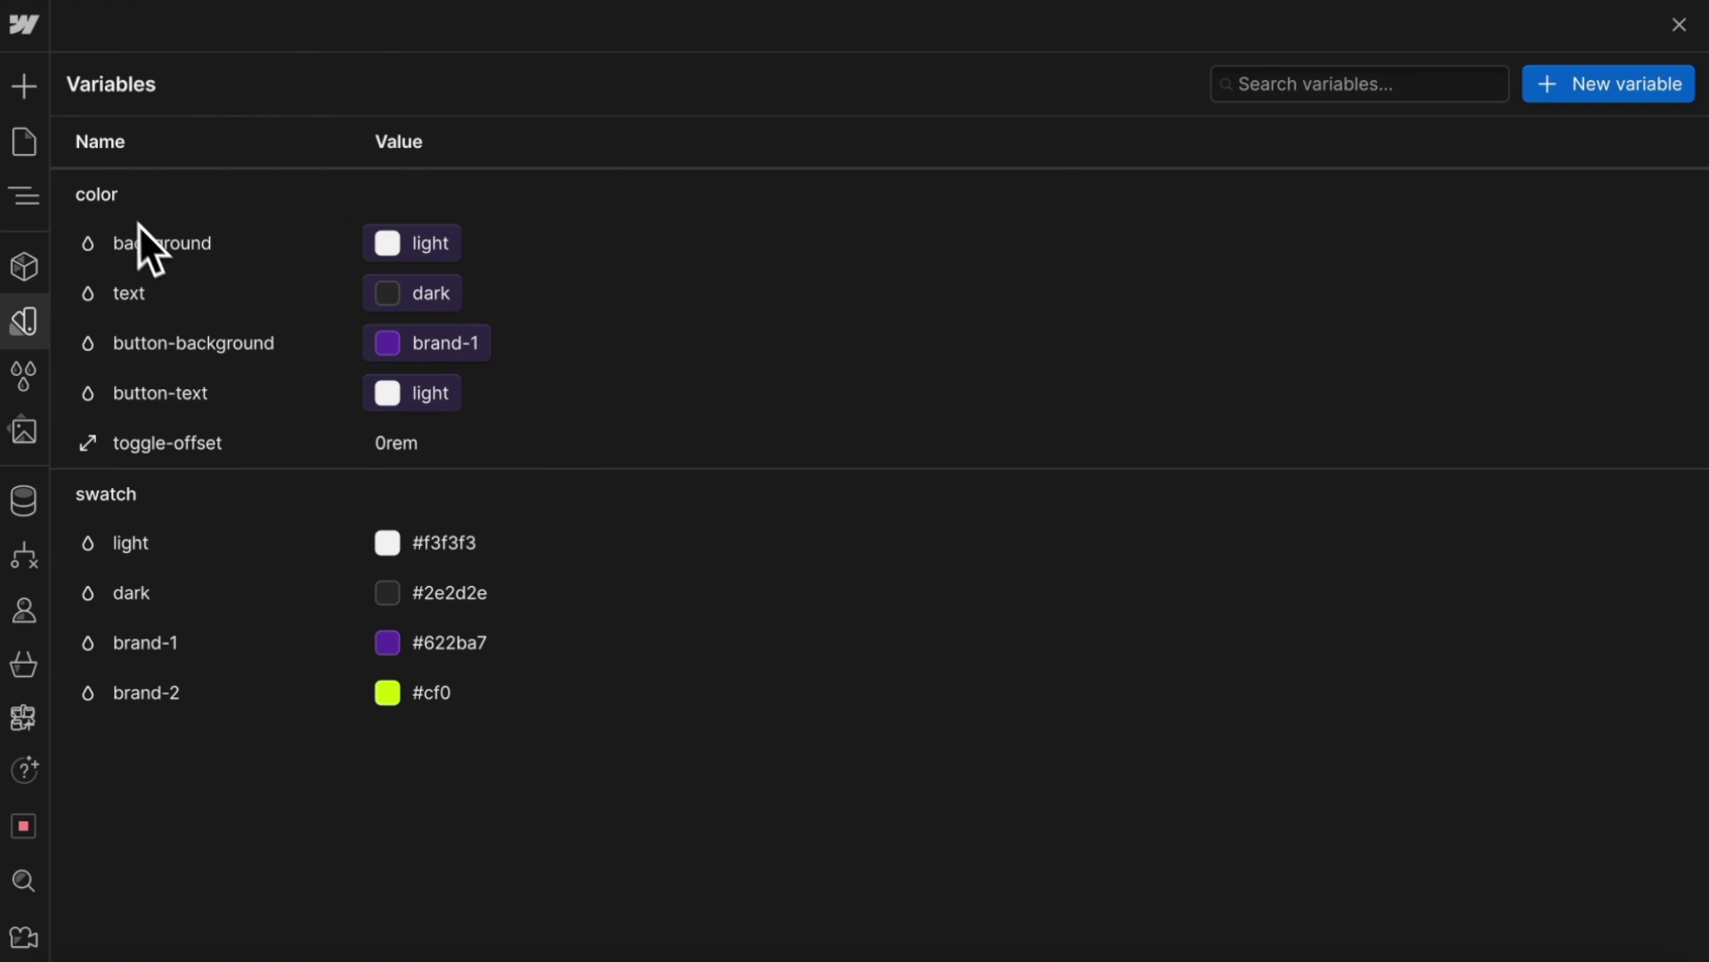
- Add colour variable dark/background bound to the dark swatch
{"action": "left_click", "coordinate": [1632, 85]}
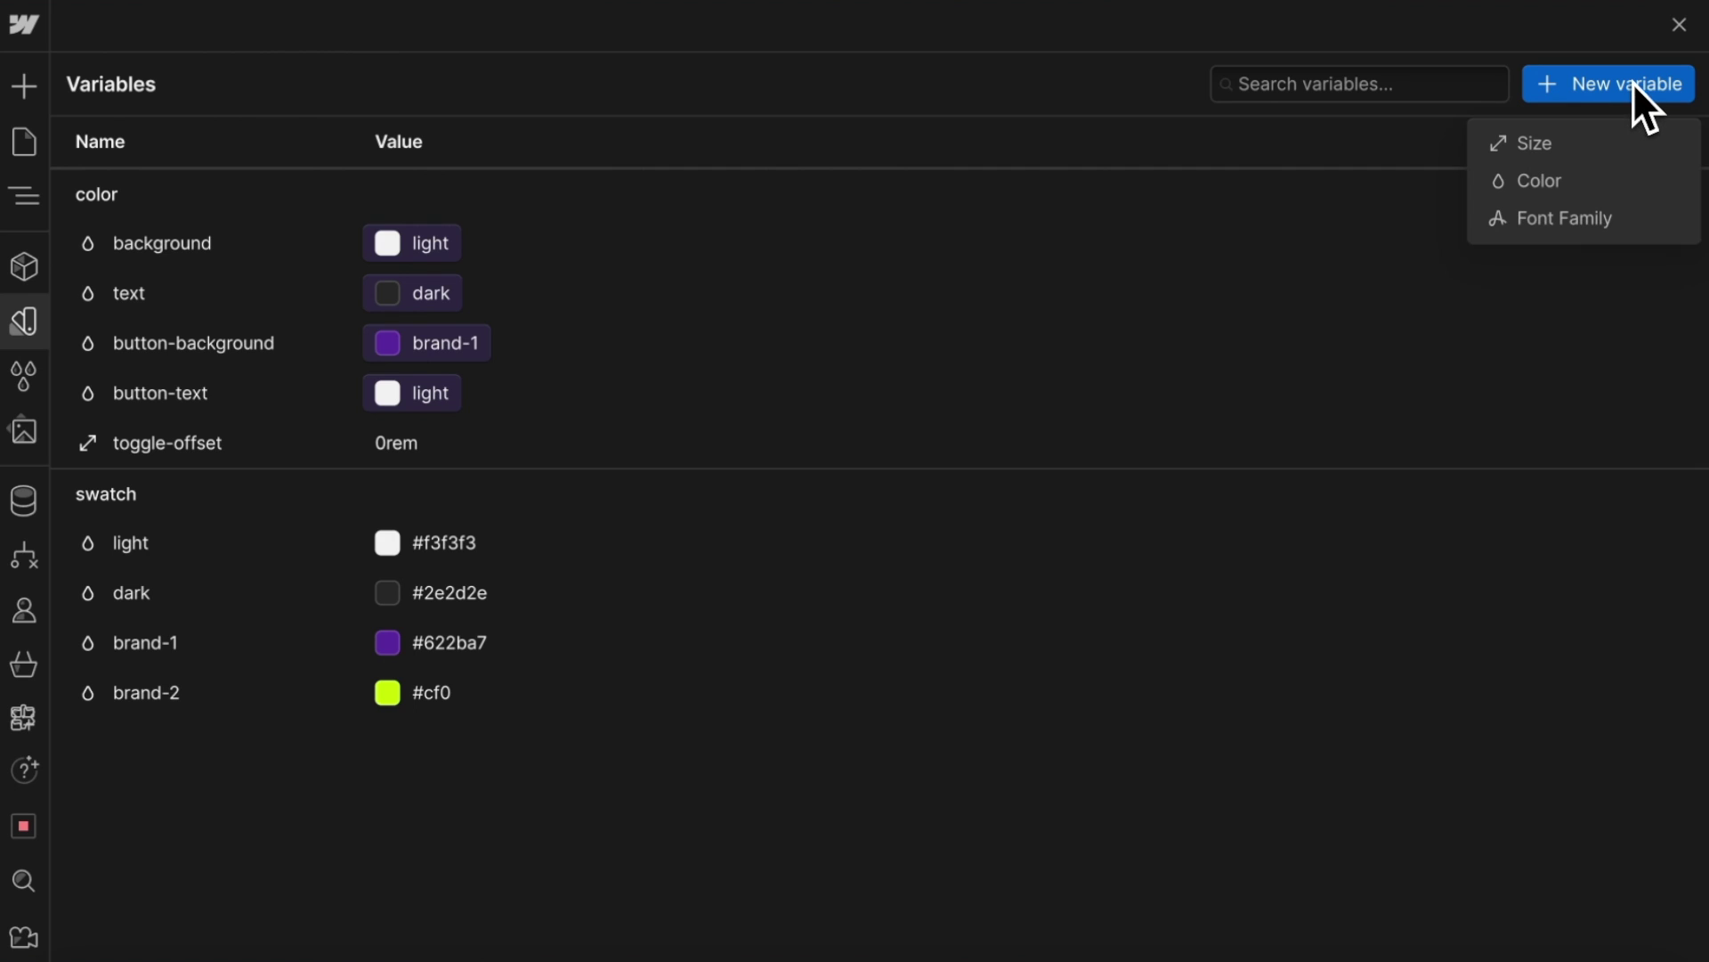
{"action": "left_click", "coordinate": [1592, 182]}
{"action": "type", "text": "dark/background"}
{"action": "key", "text": "Return"}
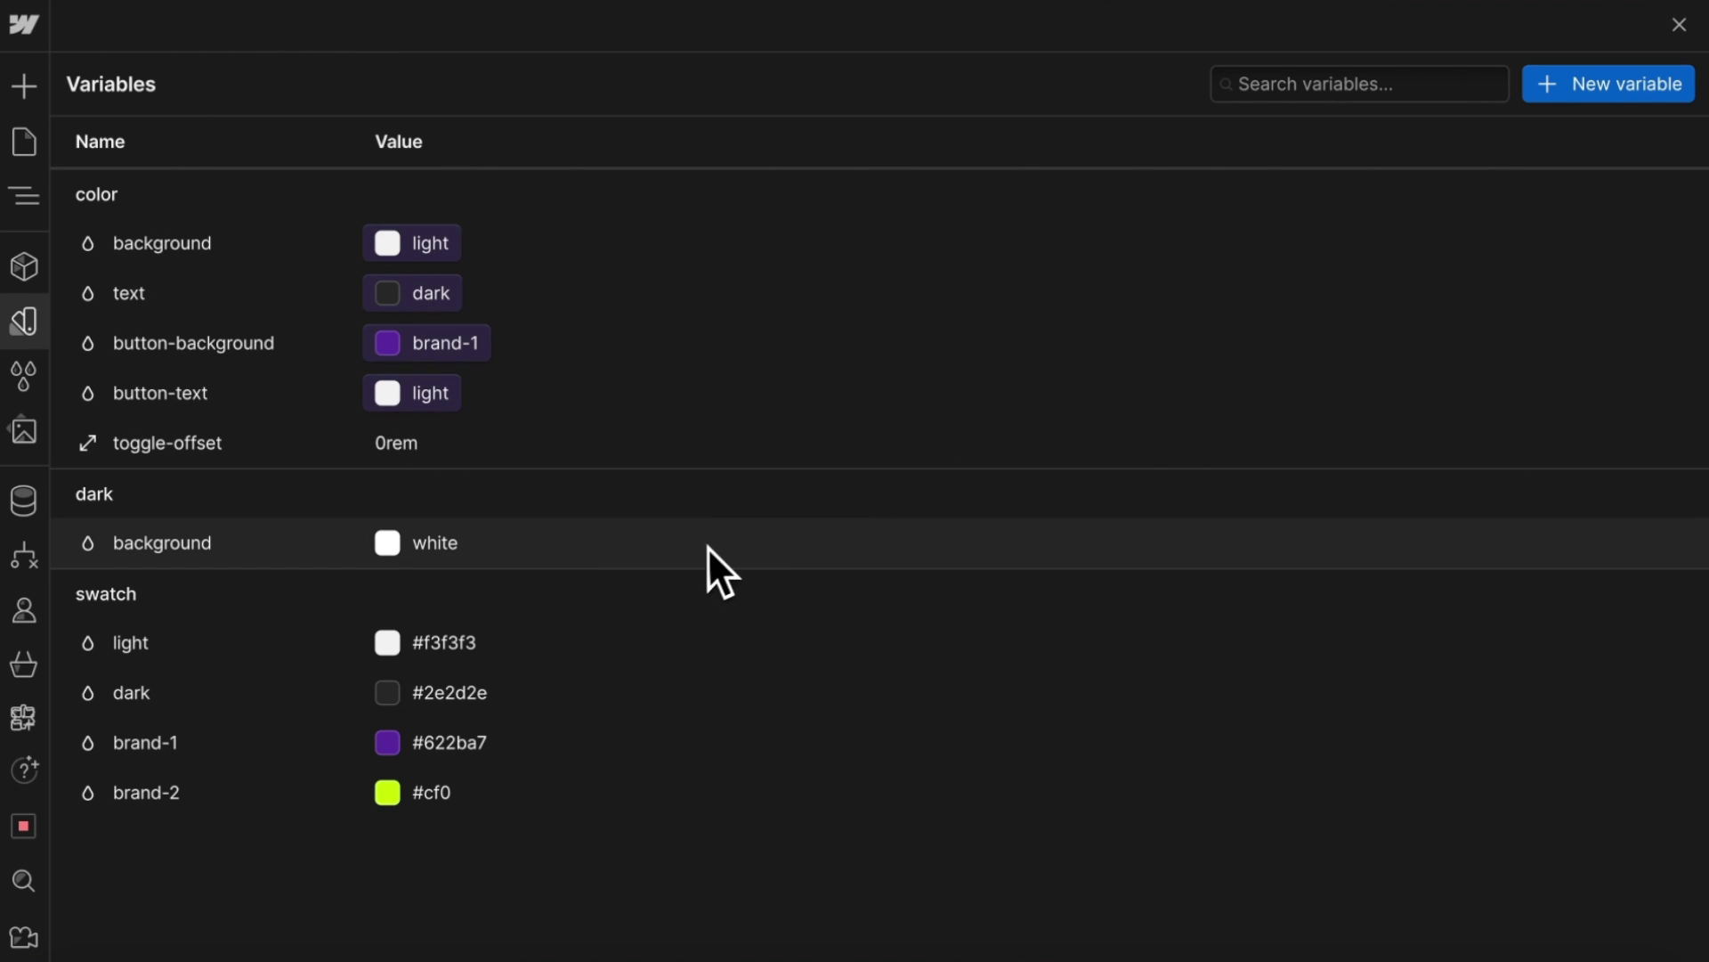
{"action": "left_click", "coordinate": [647, 545]}
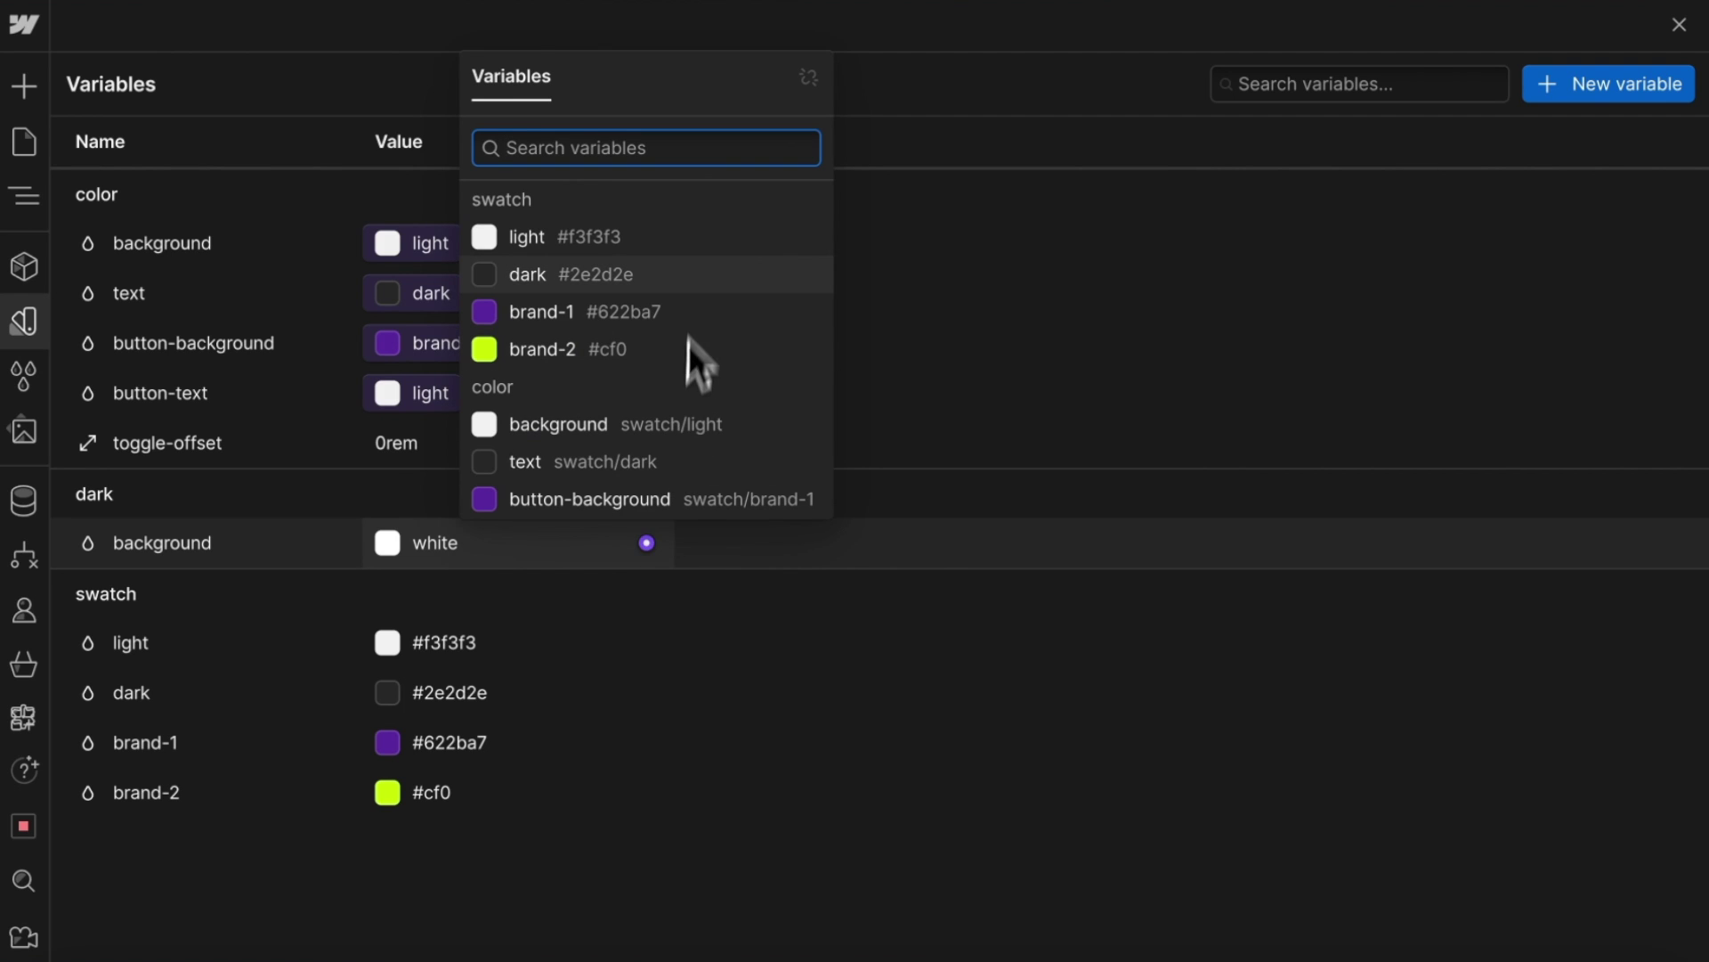
{"action": "left_click", "coordinate": [623, 274]}
- Add colour variable dark/text bound to the light swatch
{"action": "left_click", "coordinate": [1581, 89]}
{"action": "left_click", "coordinate": [1581, 178]}
{"action": "type", "text": "dark/text"}
{"action": "key", "text": "Return"}
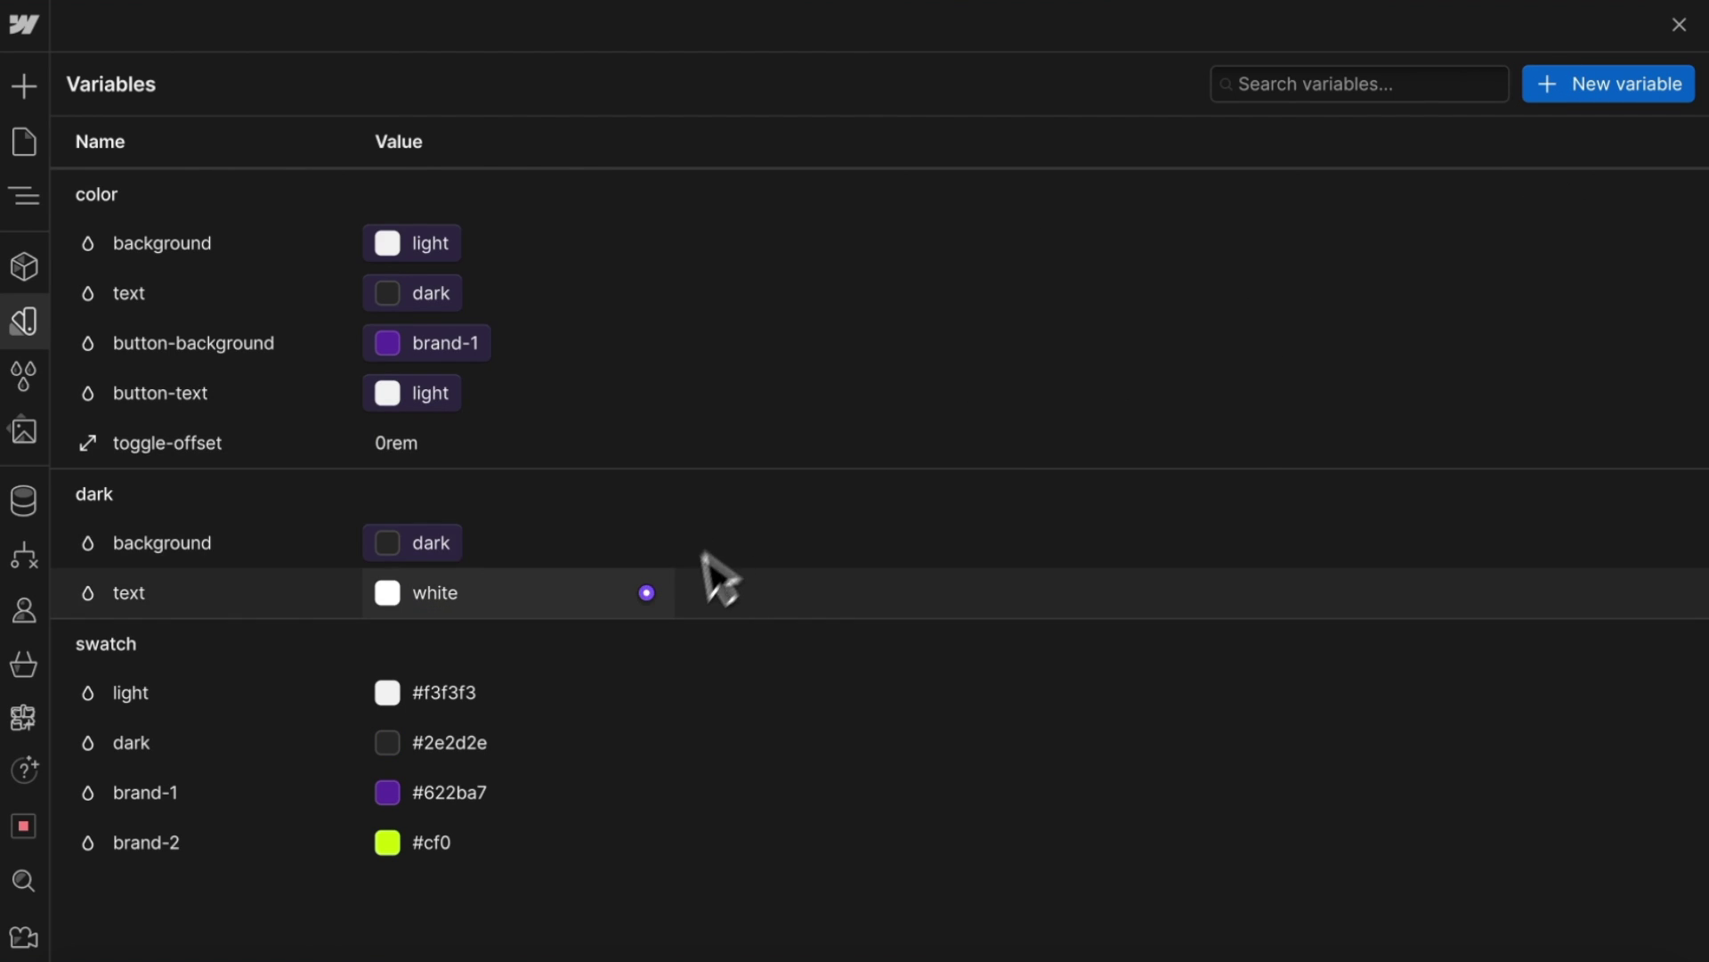
{"action": "left_click", "coordinate": [647, 593]}
{"action": "left_click", "coordinate": [673, 286]}
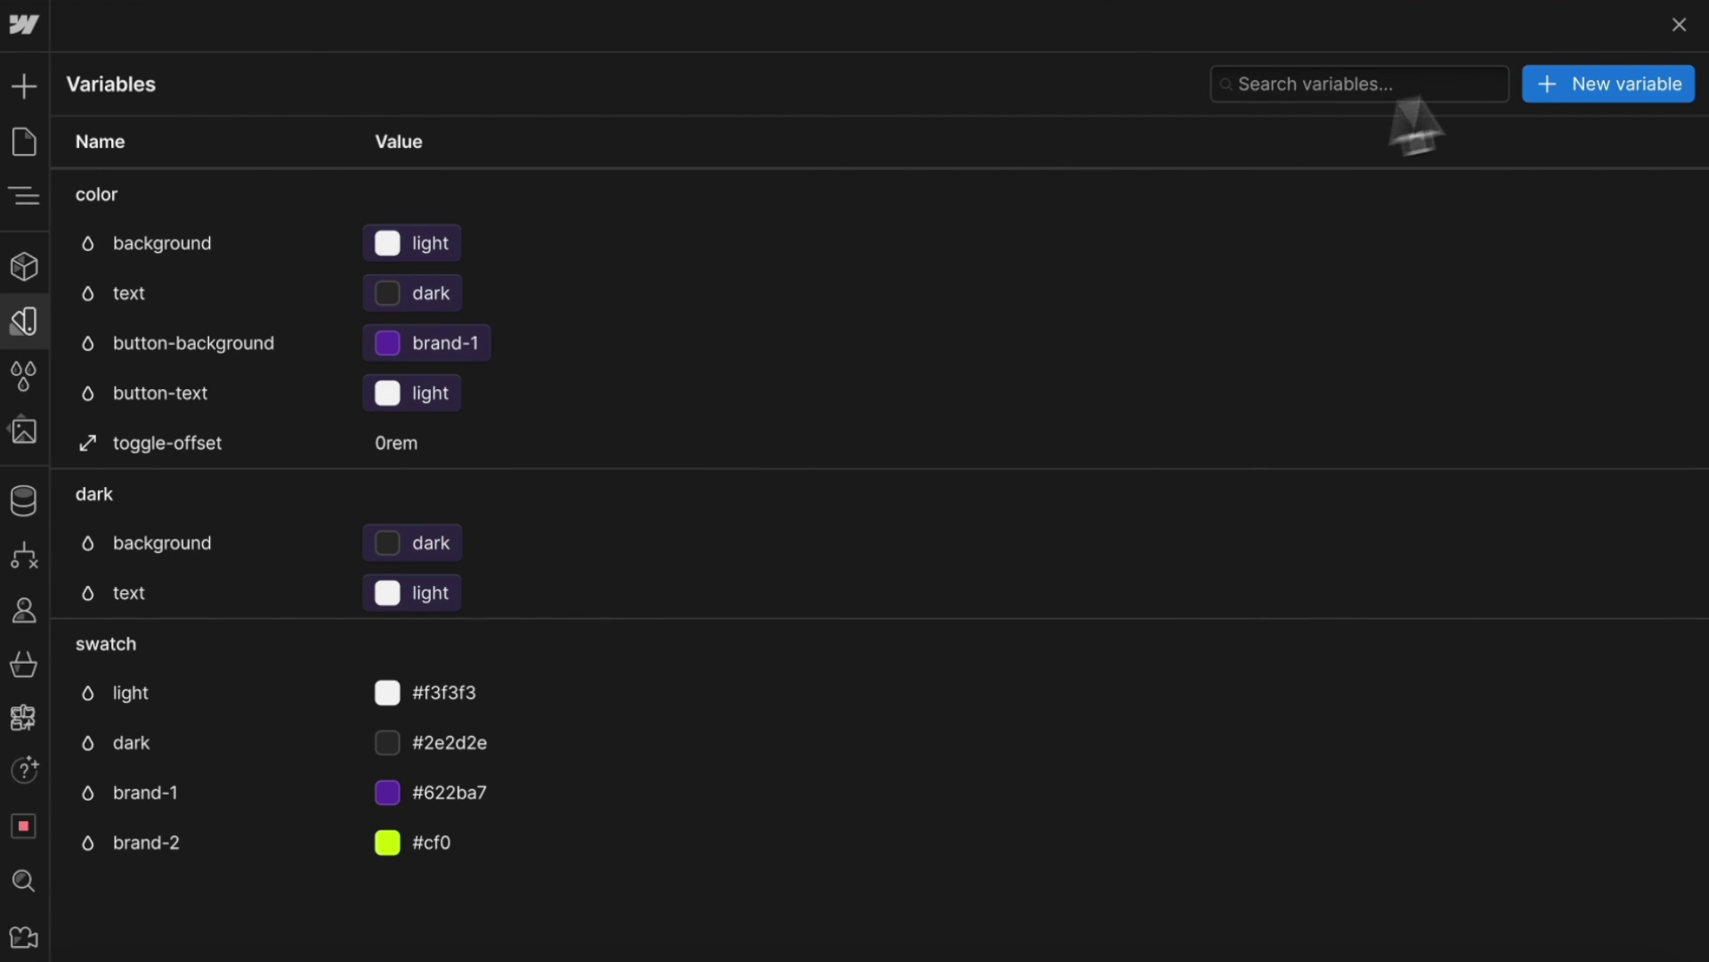
- Add colour variable dark/button-background bound to brand-2
{"action": "left_click", "coordinate": [1570, 97]}
{"action": "left_click", "coordinate": [1571, 180]}
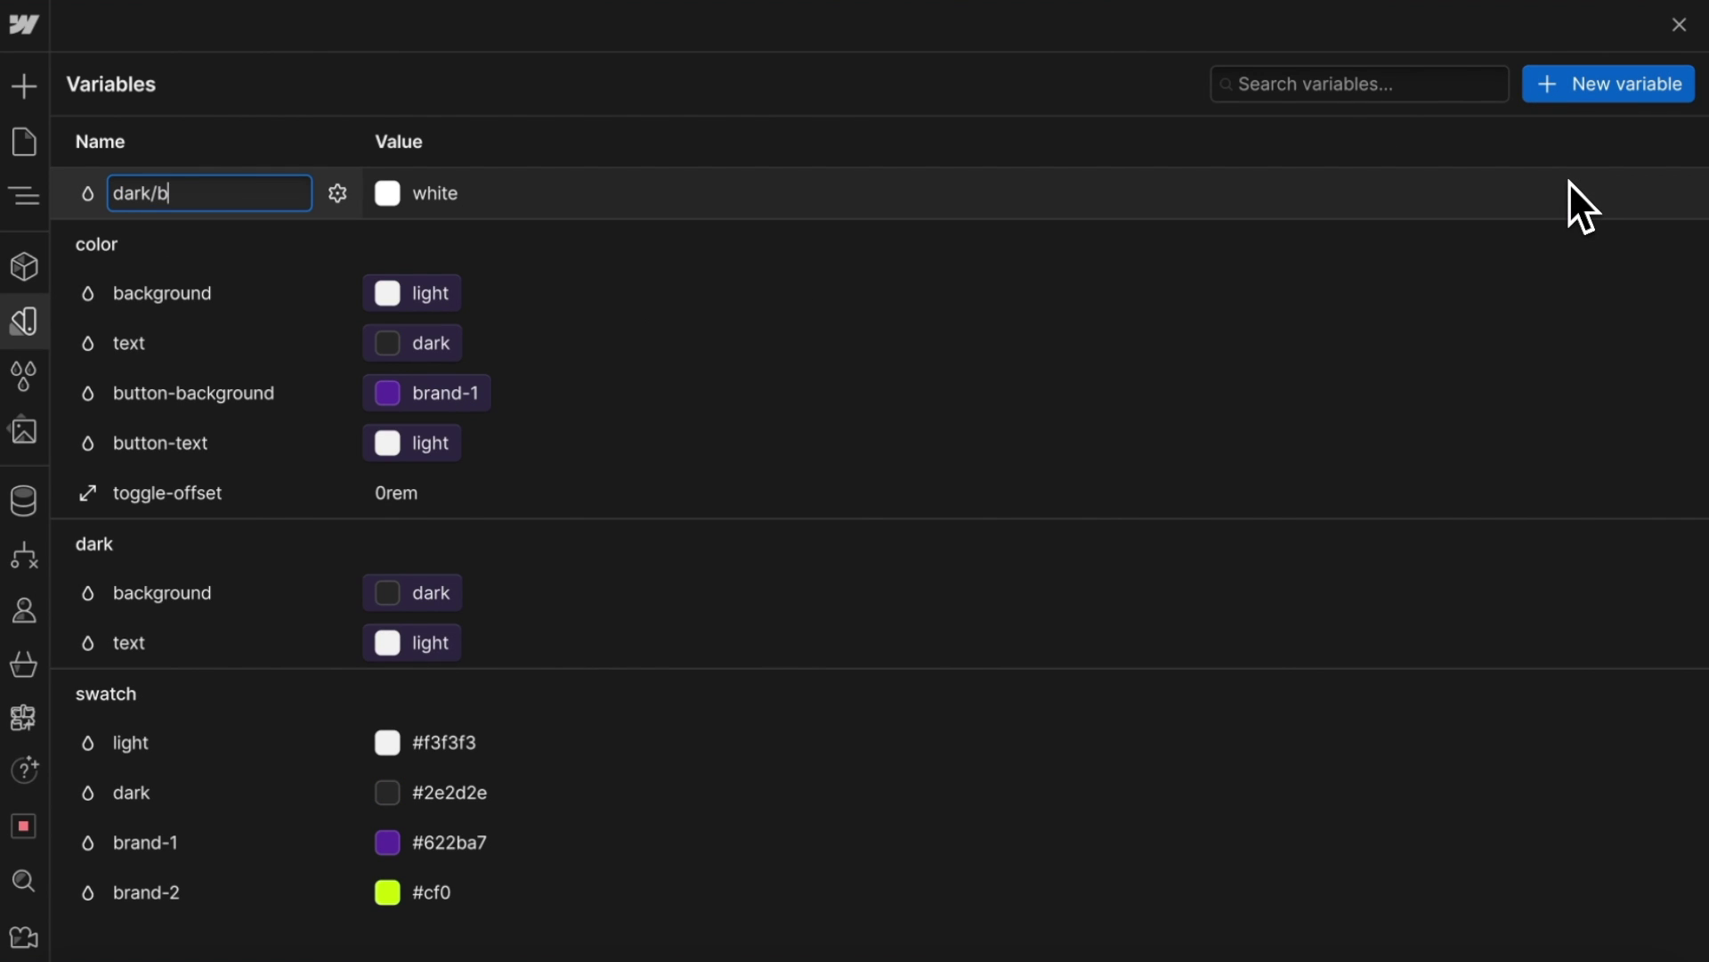
{"action": "type", "text": "dark/button-background"}
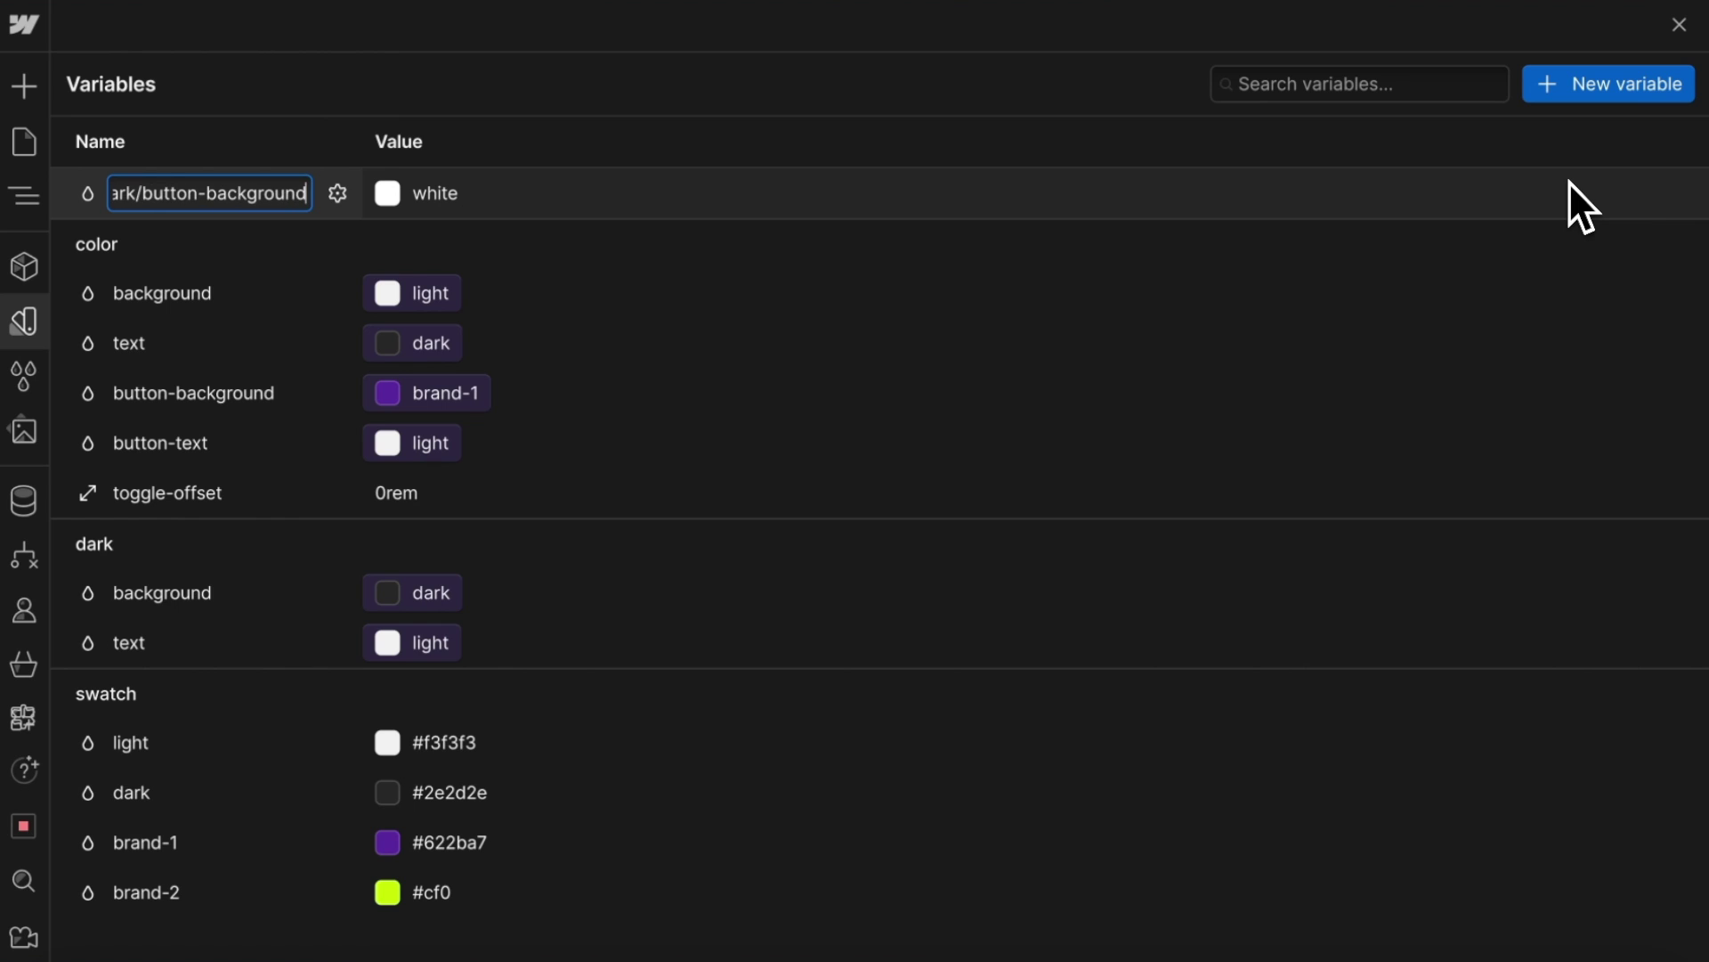
{"action": "key", "text": "Return"}
{"action": "left_click", "coordinate": [647, 642]}
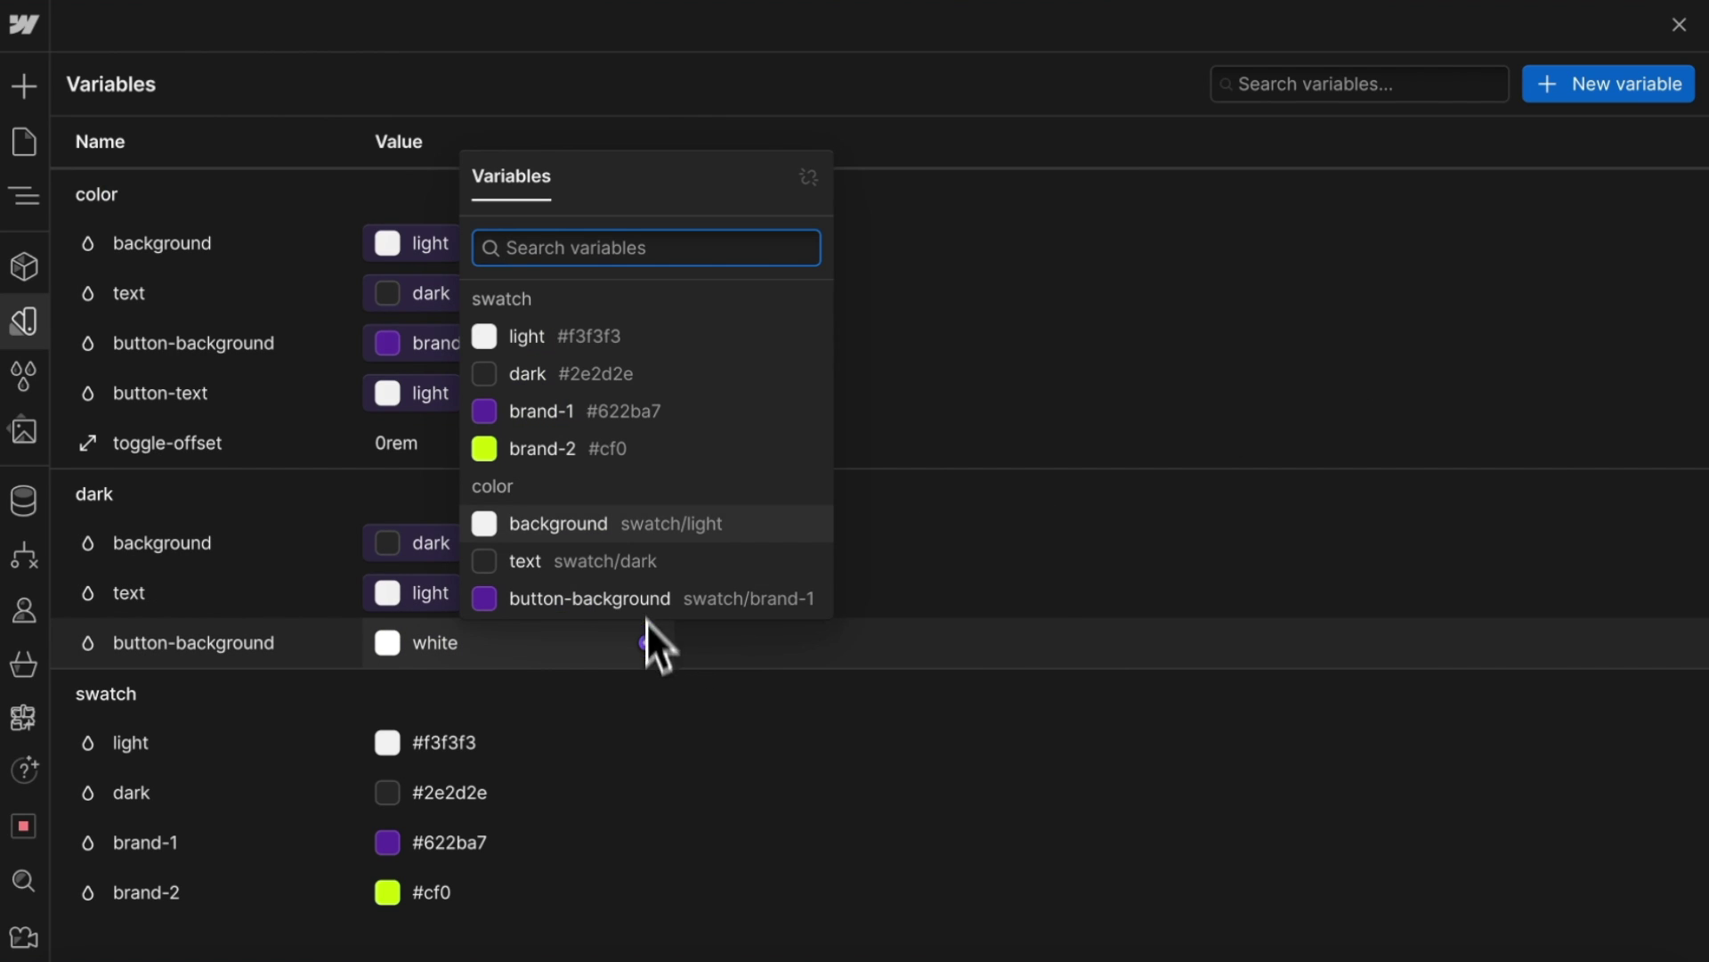
{"action": "left_click", "coordinate": [609, 455]}
- Add colour variable dark/button-text bound to the dark swatch
{"action": "left_click", "coordinate": [1560, 89]}
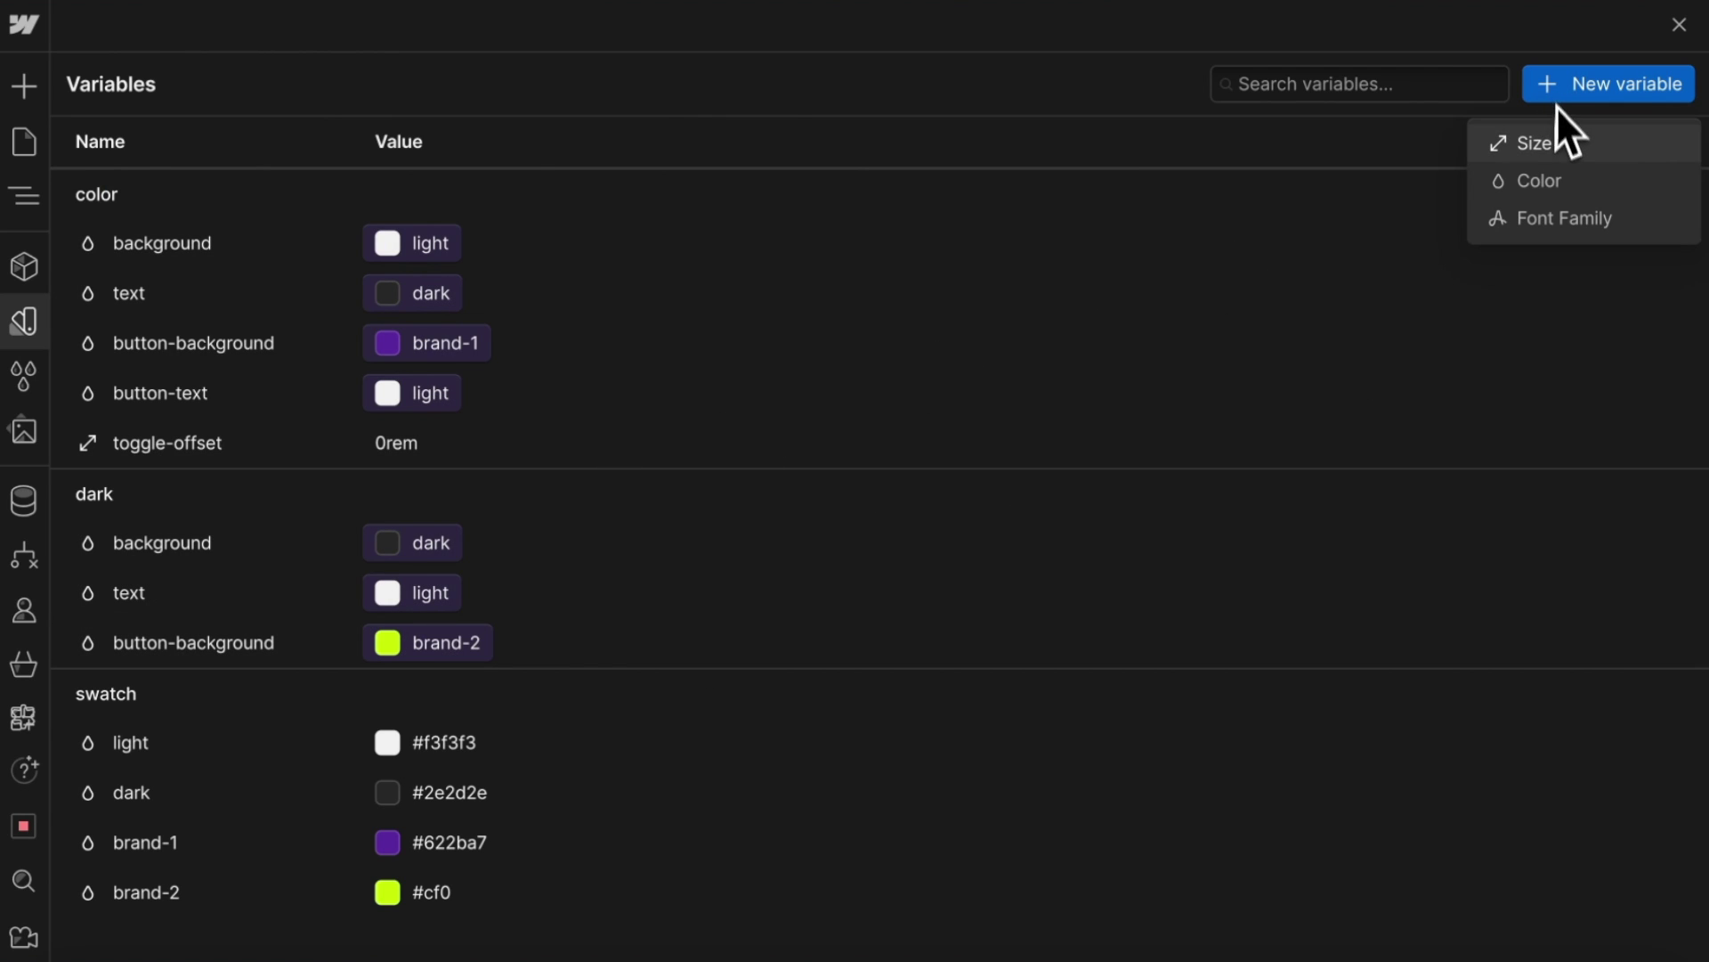
{"action": "left_click", "coordinate": [1562, 166]}
{"action": "type", "text": "dark/button-text"}
{"action": "key", "text": "Return"}
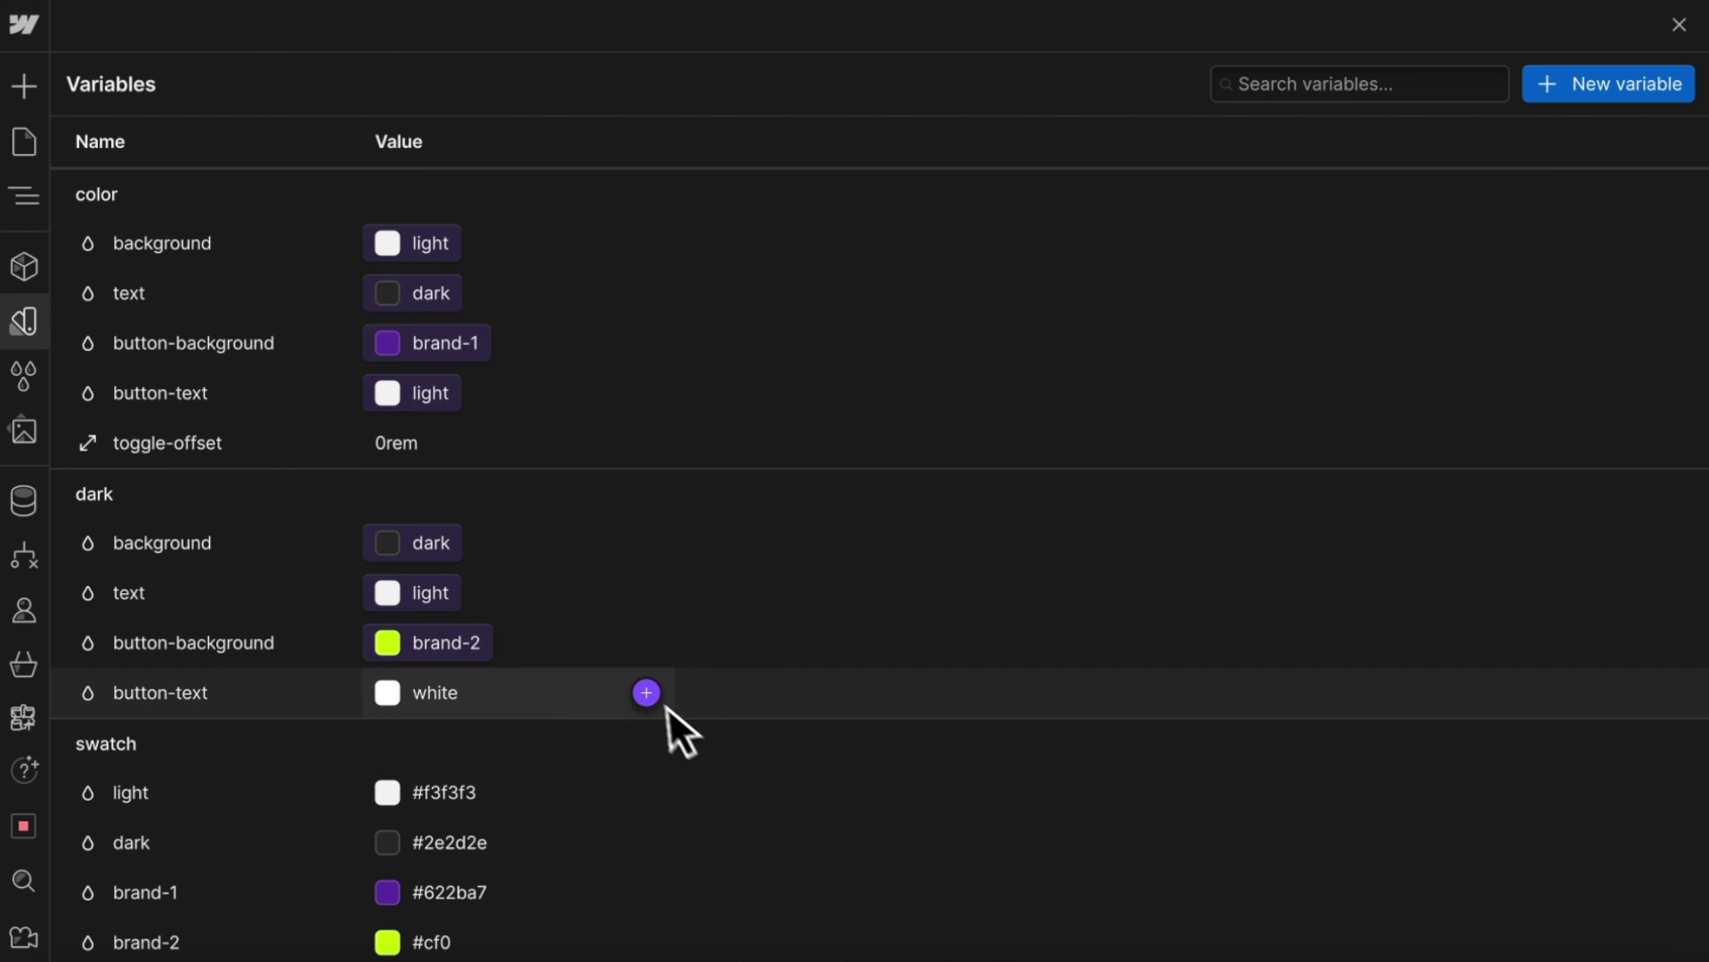
{"action": "left_click", "coordinate": [647, 693]}
{"action": "scroll", "coordinate": [637, 535], "scroll_direction": "down", "scroll_amount": 1}
{"action": "left_click", "coordinate": [609, 392]}
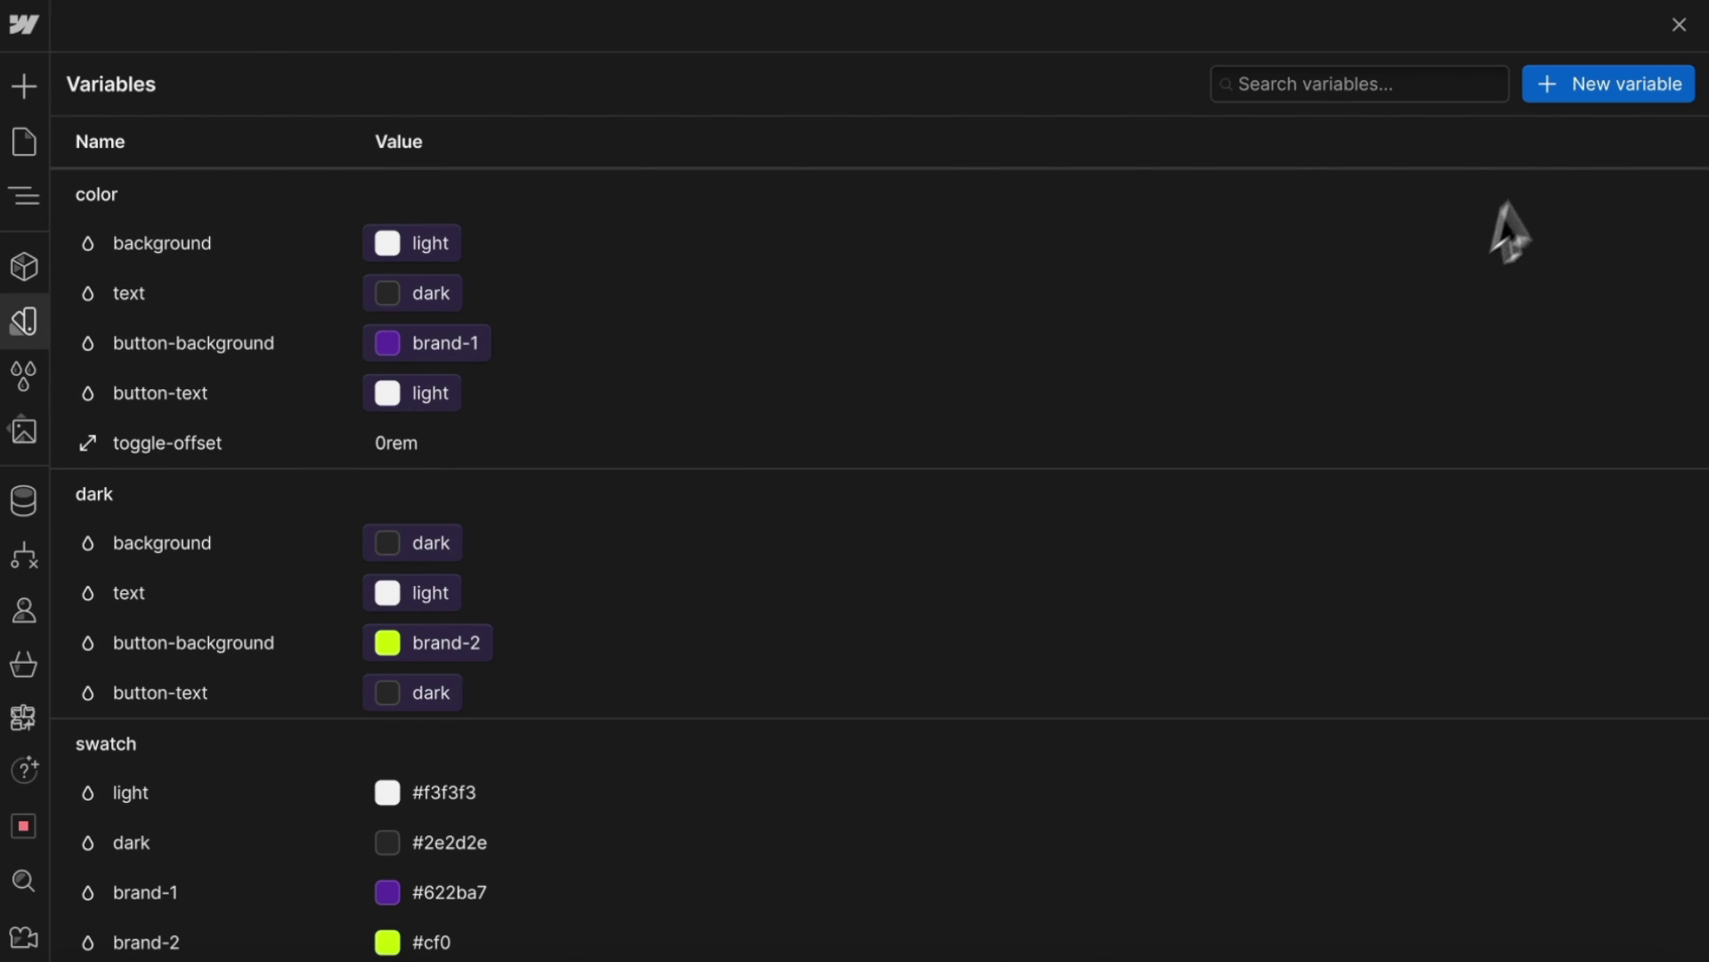
{"action": "left_click", "coordinate": [1583, 89]}
{"action": "left_click", "coordinate": [1580, 142]}
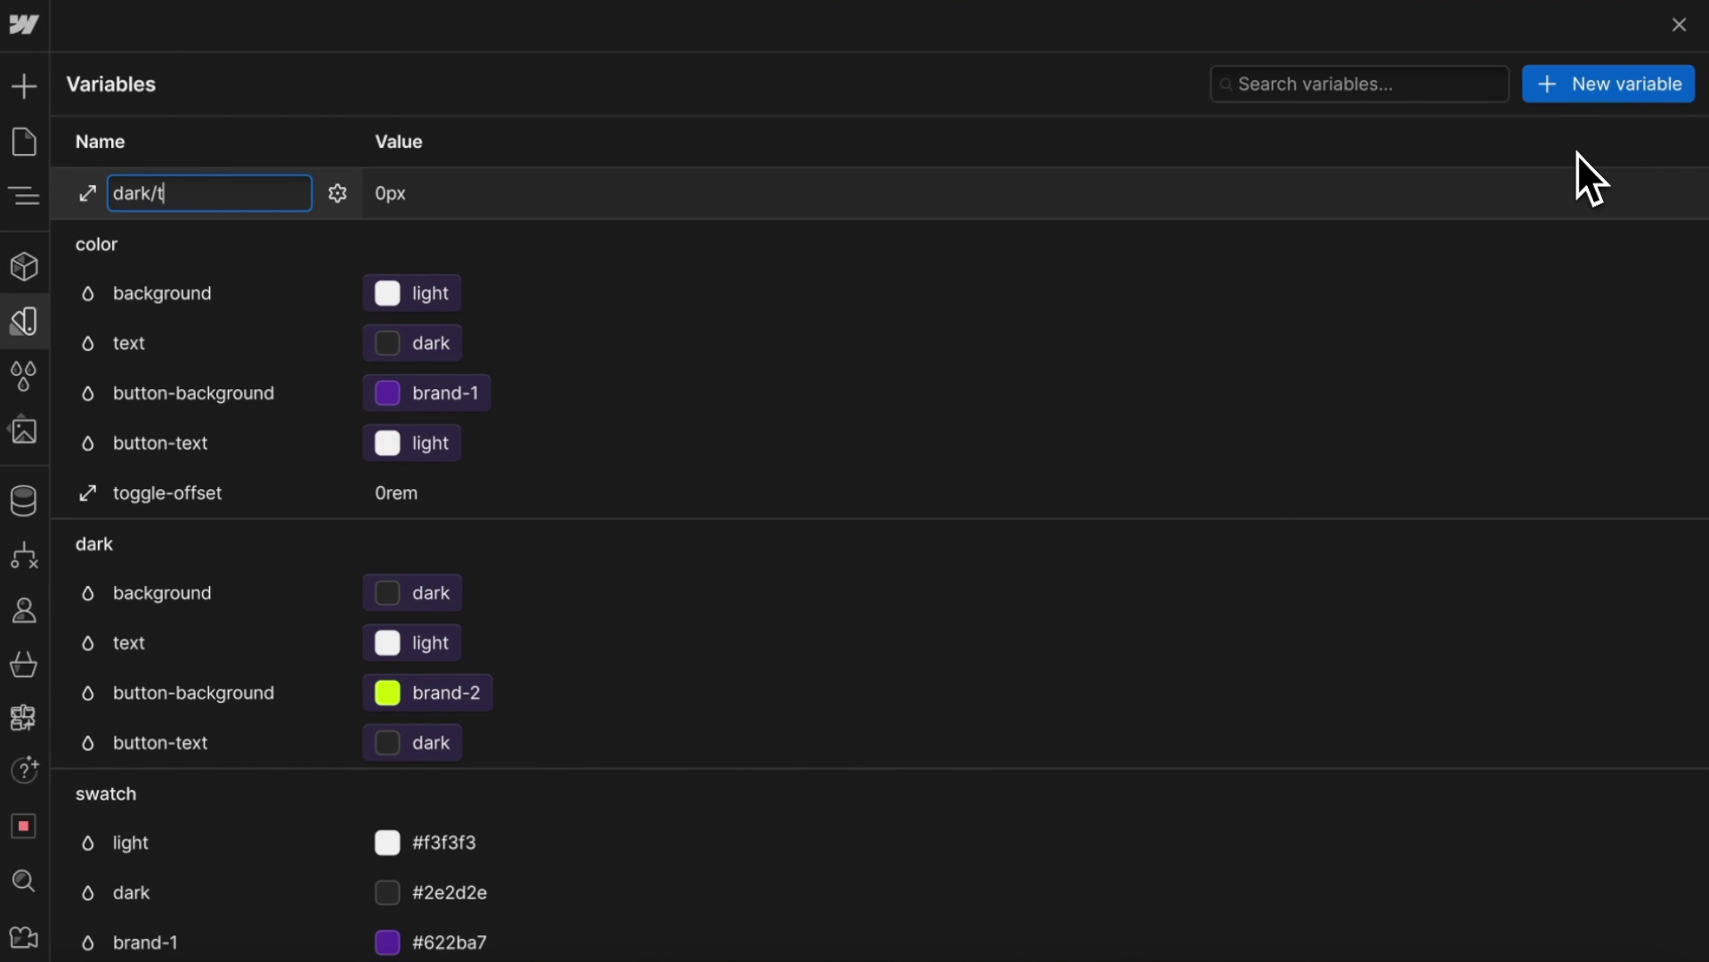
- Name the size variable dark/toggle-offset, set it to 0.5rem, and return to the canvas
{"action": "type", "text": "dark/toggle-offset"}
{"action": "key", "text": "Return"}
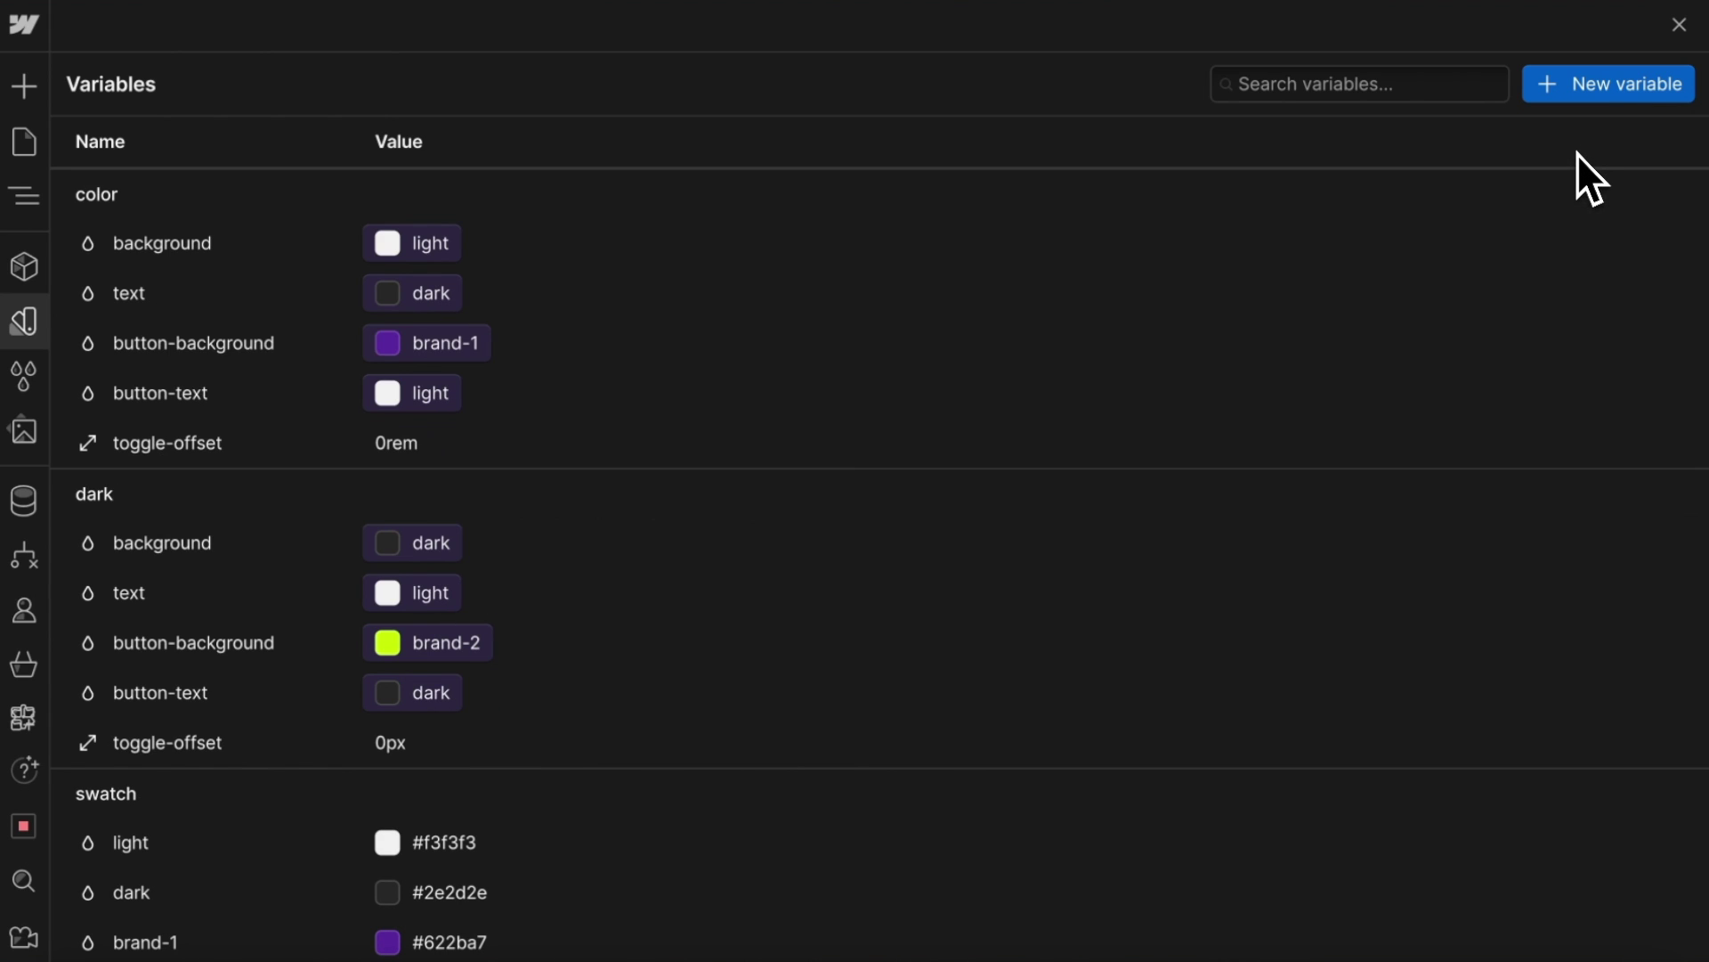
{"action": "left_click", "coordinate": [508, 744]}
{"action": "left_click", "coordinate": [487, 748]}
{"action": "type", "text": ".5rem"}
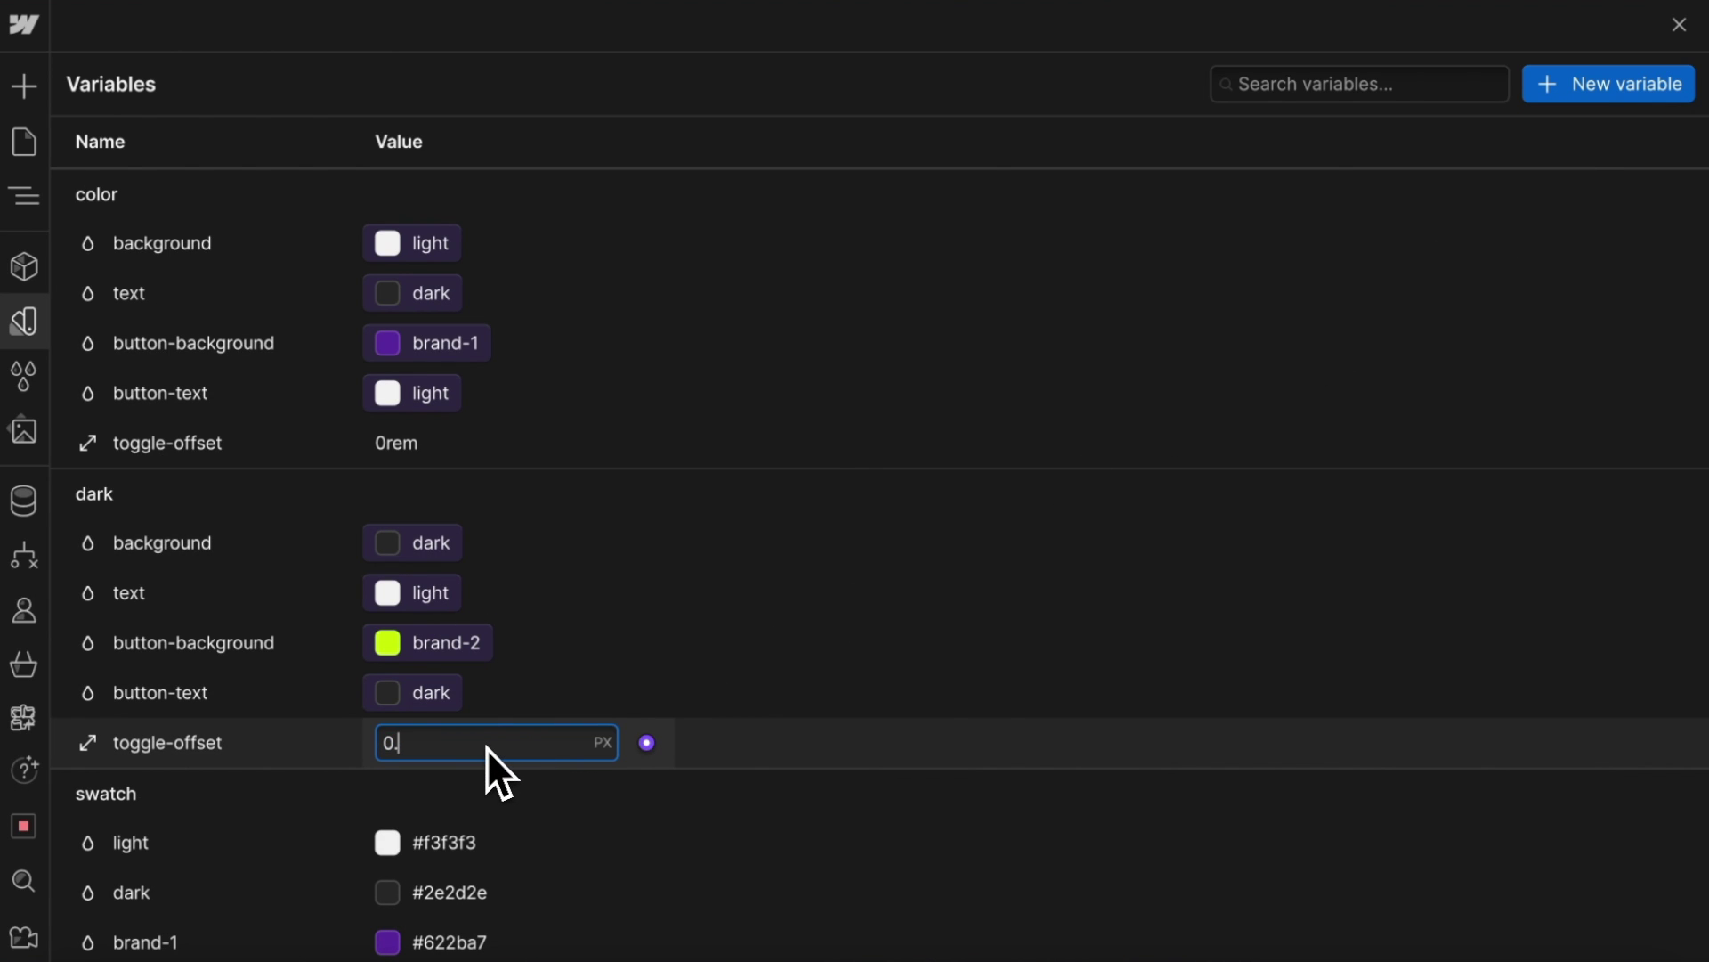
{"action": "key", "text": "Return"}
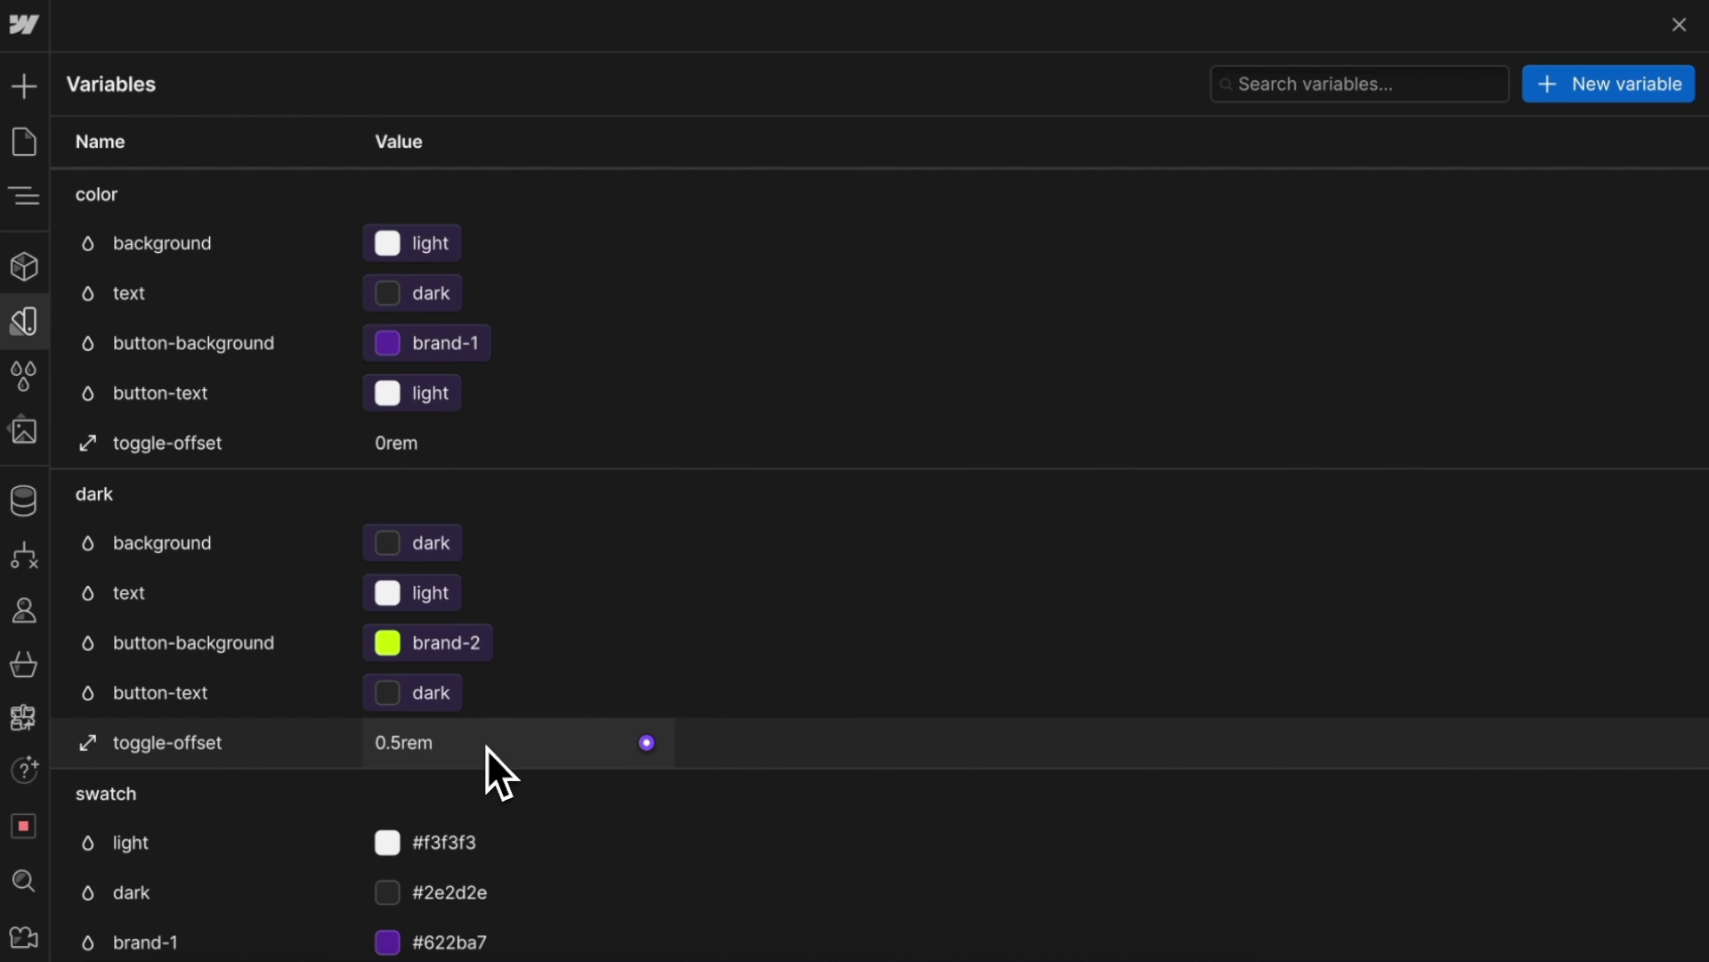
{"action": "left_click", "coordinate": [23, 327]}
- Style Body (All Pages) with the background variable as fill and text variable as font colour
{"action": "key", "text": "z"}
{"action": "left_click", "coordinate": [207, 138]}
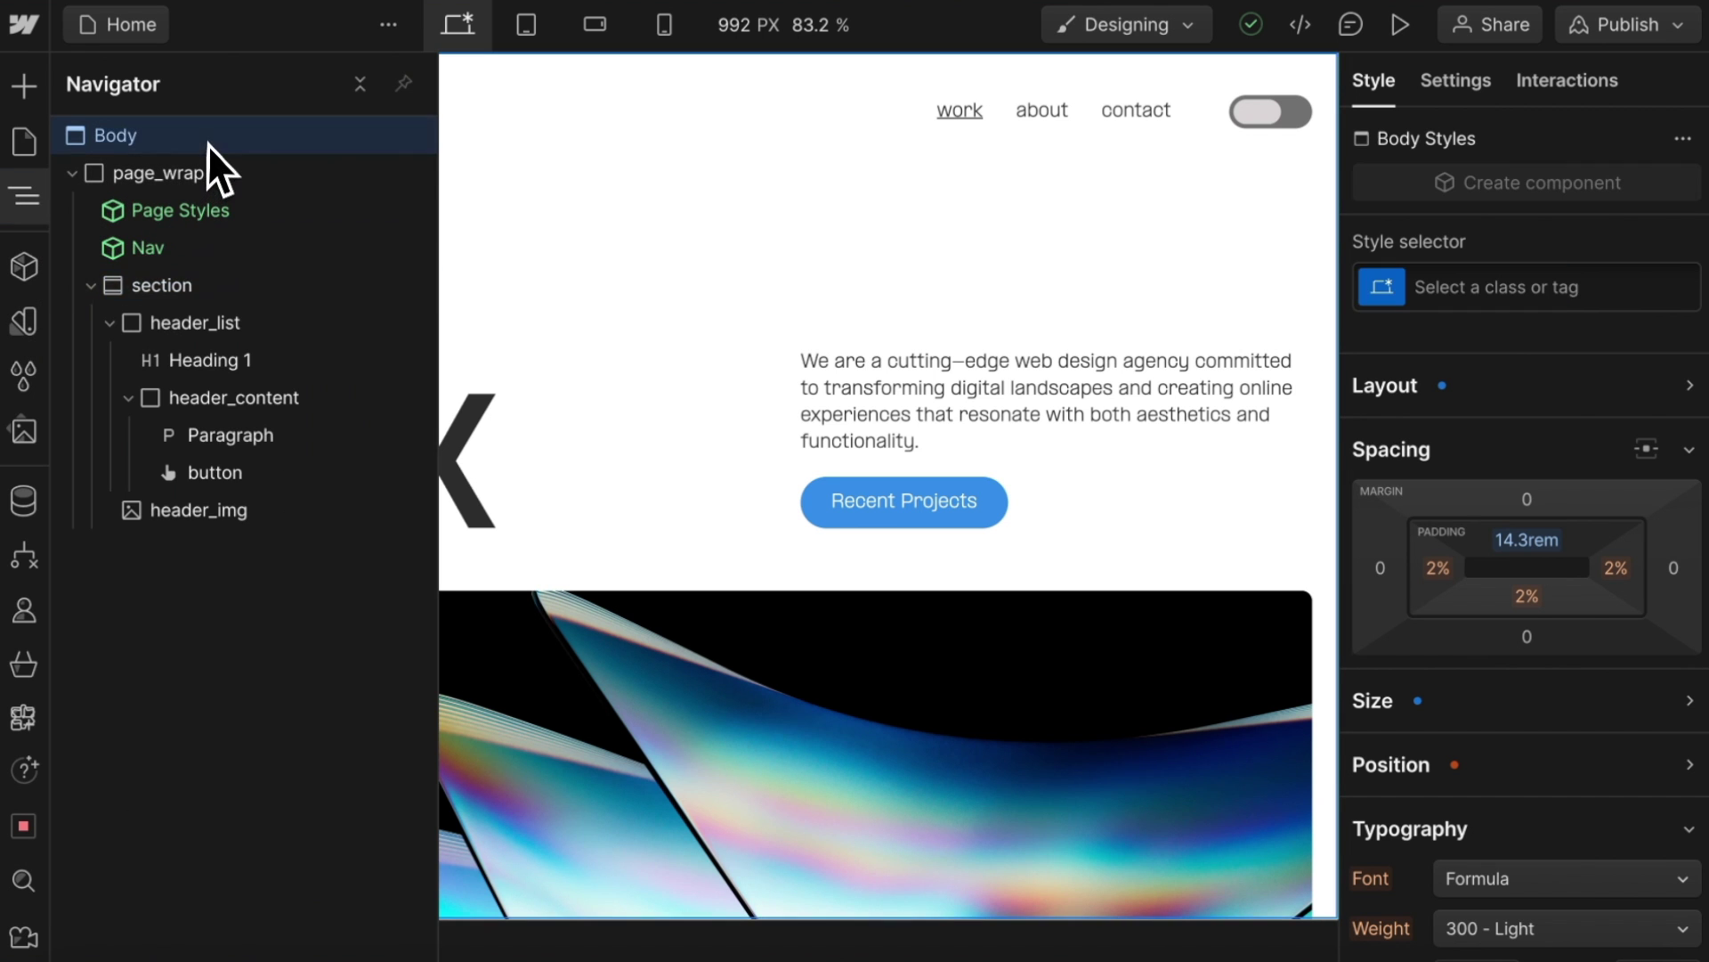
{"action": "left_click", "coordinate": [1382, 291]}
{"action": "left_click", "coordinate": [1483, 466]}
{"action": "scroll", "coordinate": [1493, 578], "scroll_direction": "down", "scroll_amount": 5}
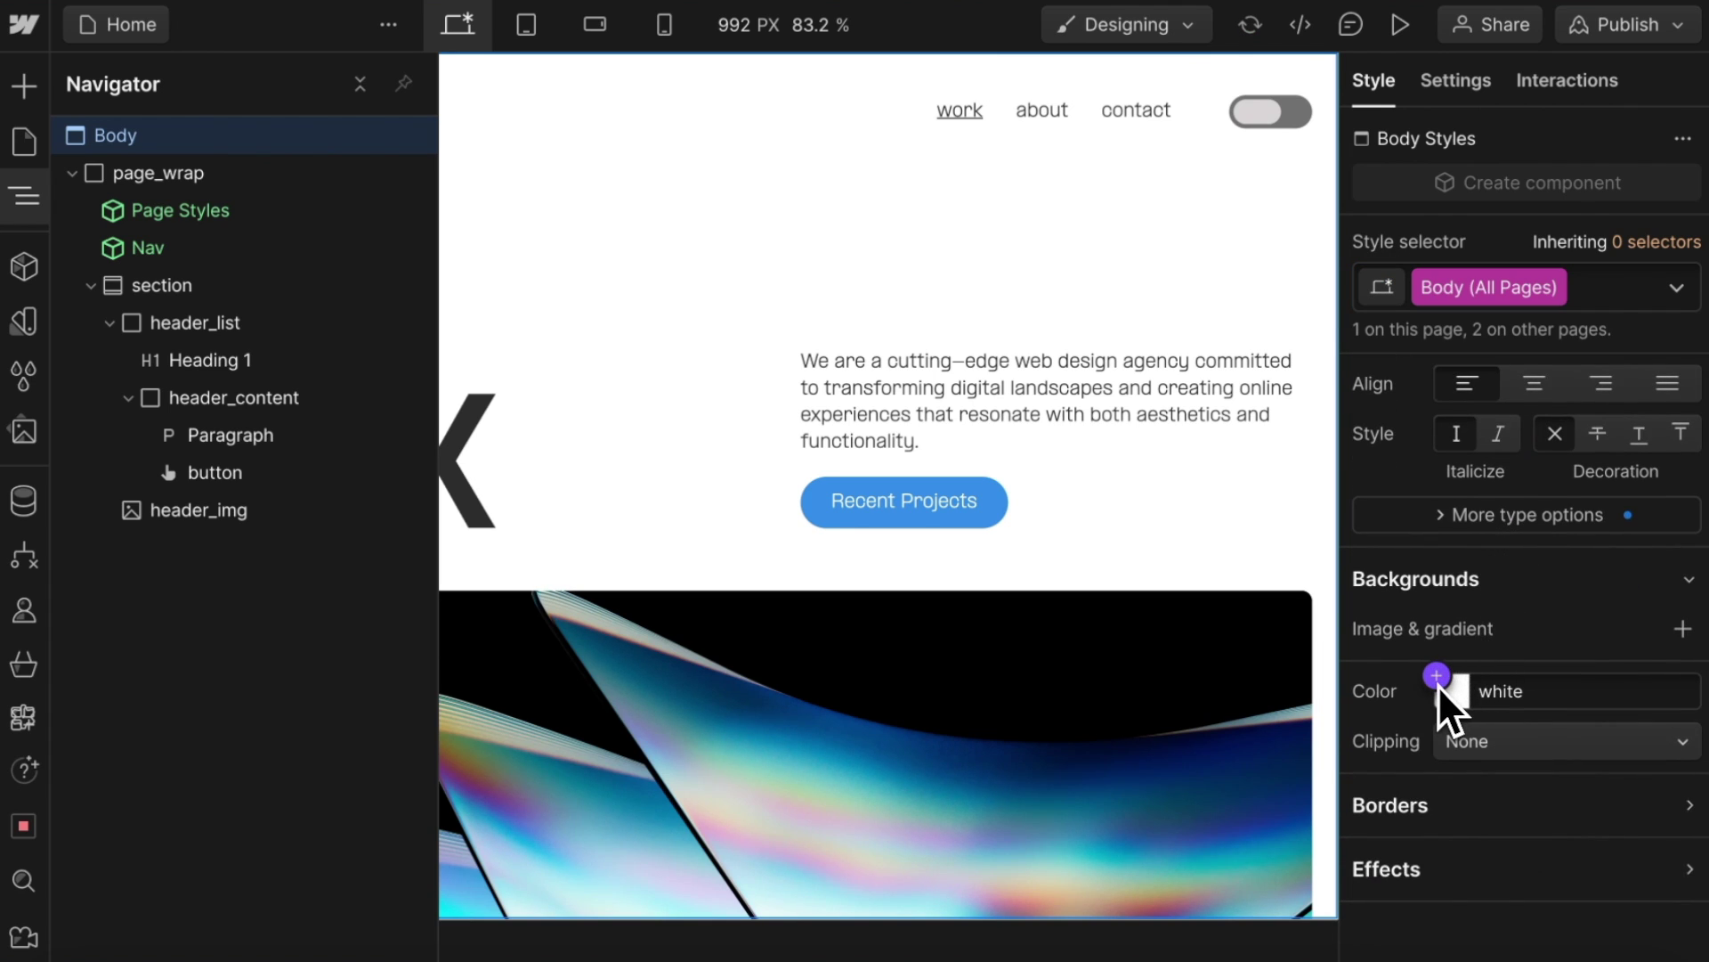
{"action": "left_click", "coordinate": [1438, 683]}
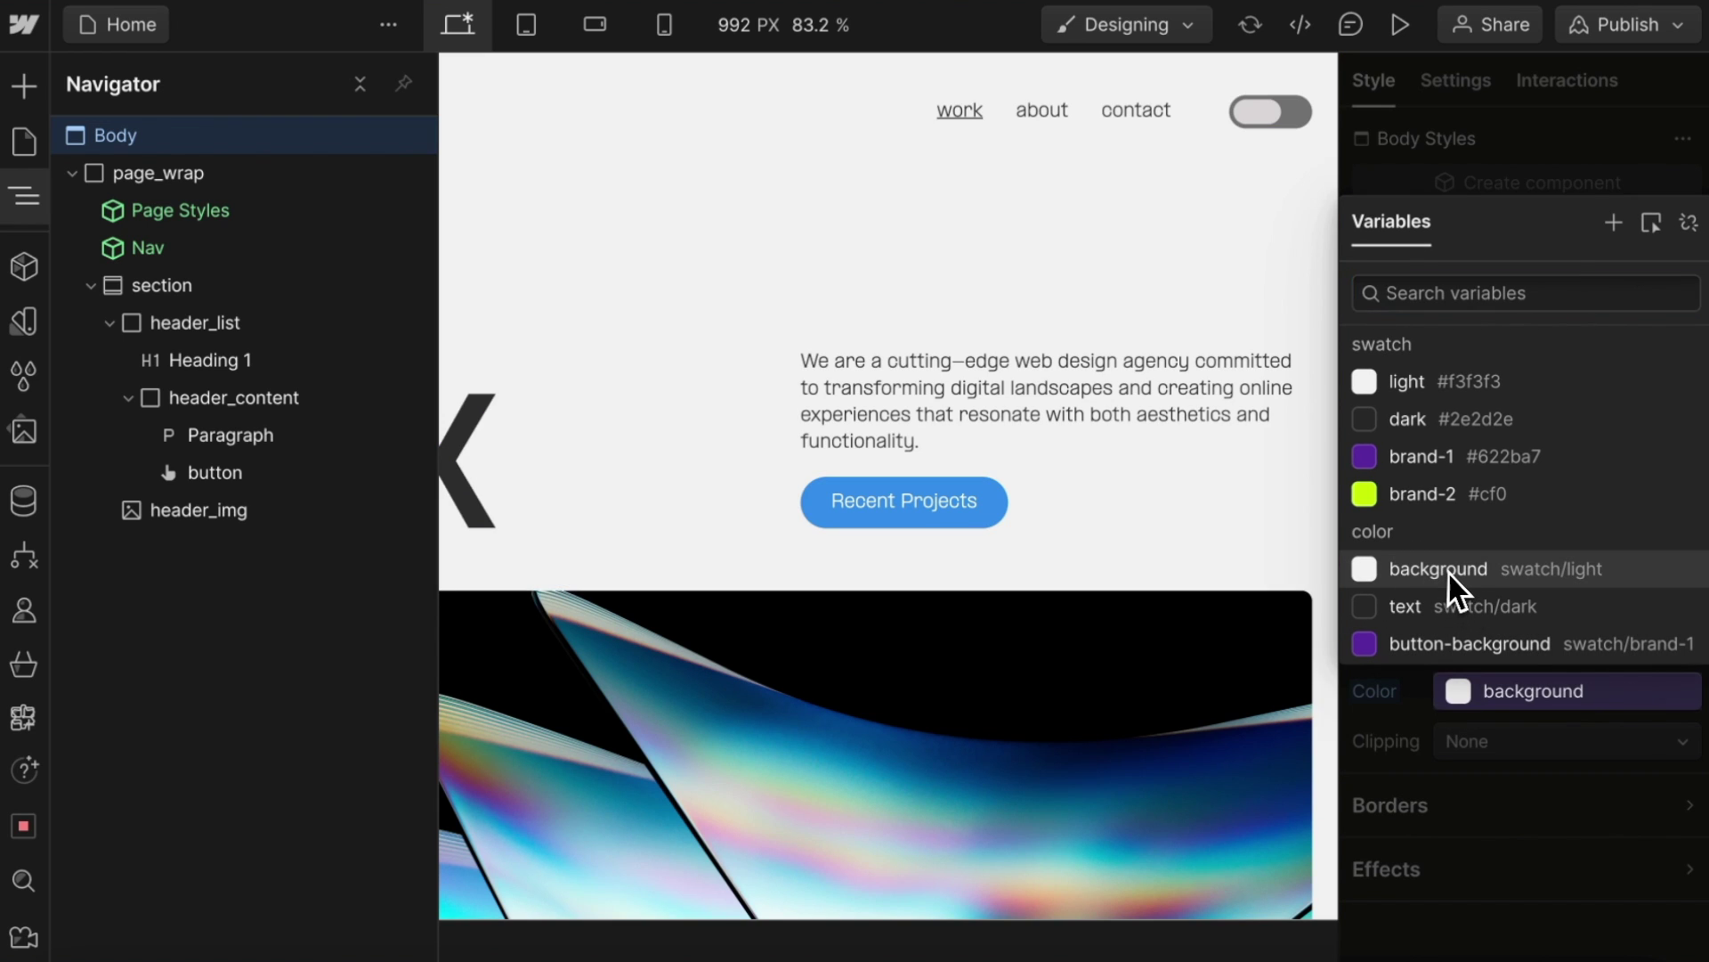
{"action": "left_click", "coordinate": [1448, 571]}
{"action": "scroll", "coordinate": [1449, 573], "scroll_direction": "up", "scroll_amount": 2}
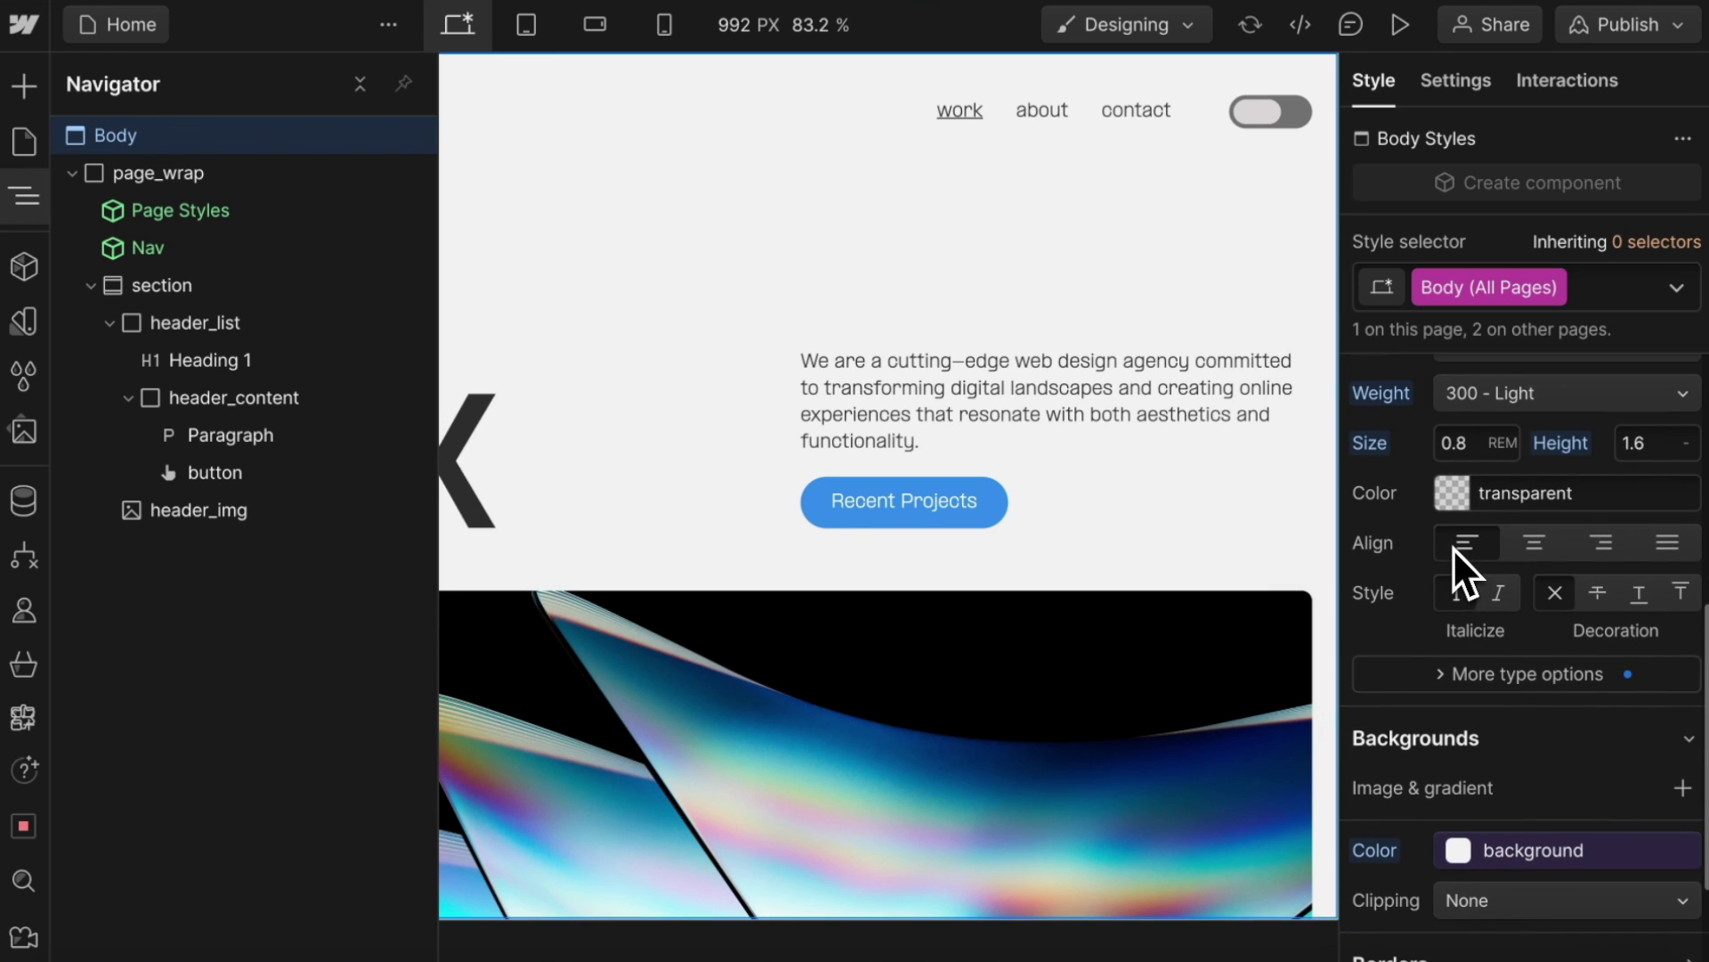
{"action": "left_click", "coordinate": [1440, 488]}
{"action": "scroll", "coordinate": [1466, 766], "scroll_direction": "down", "scroll_amount": 2}
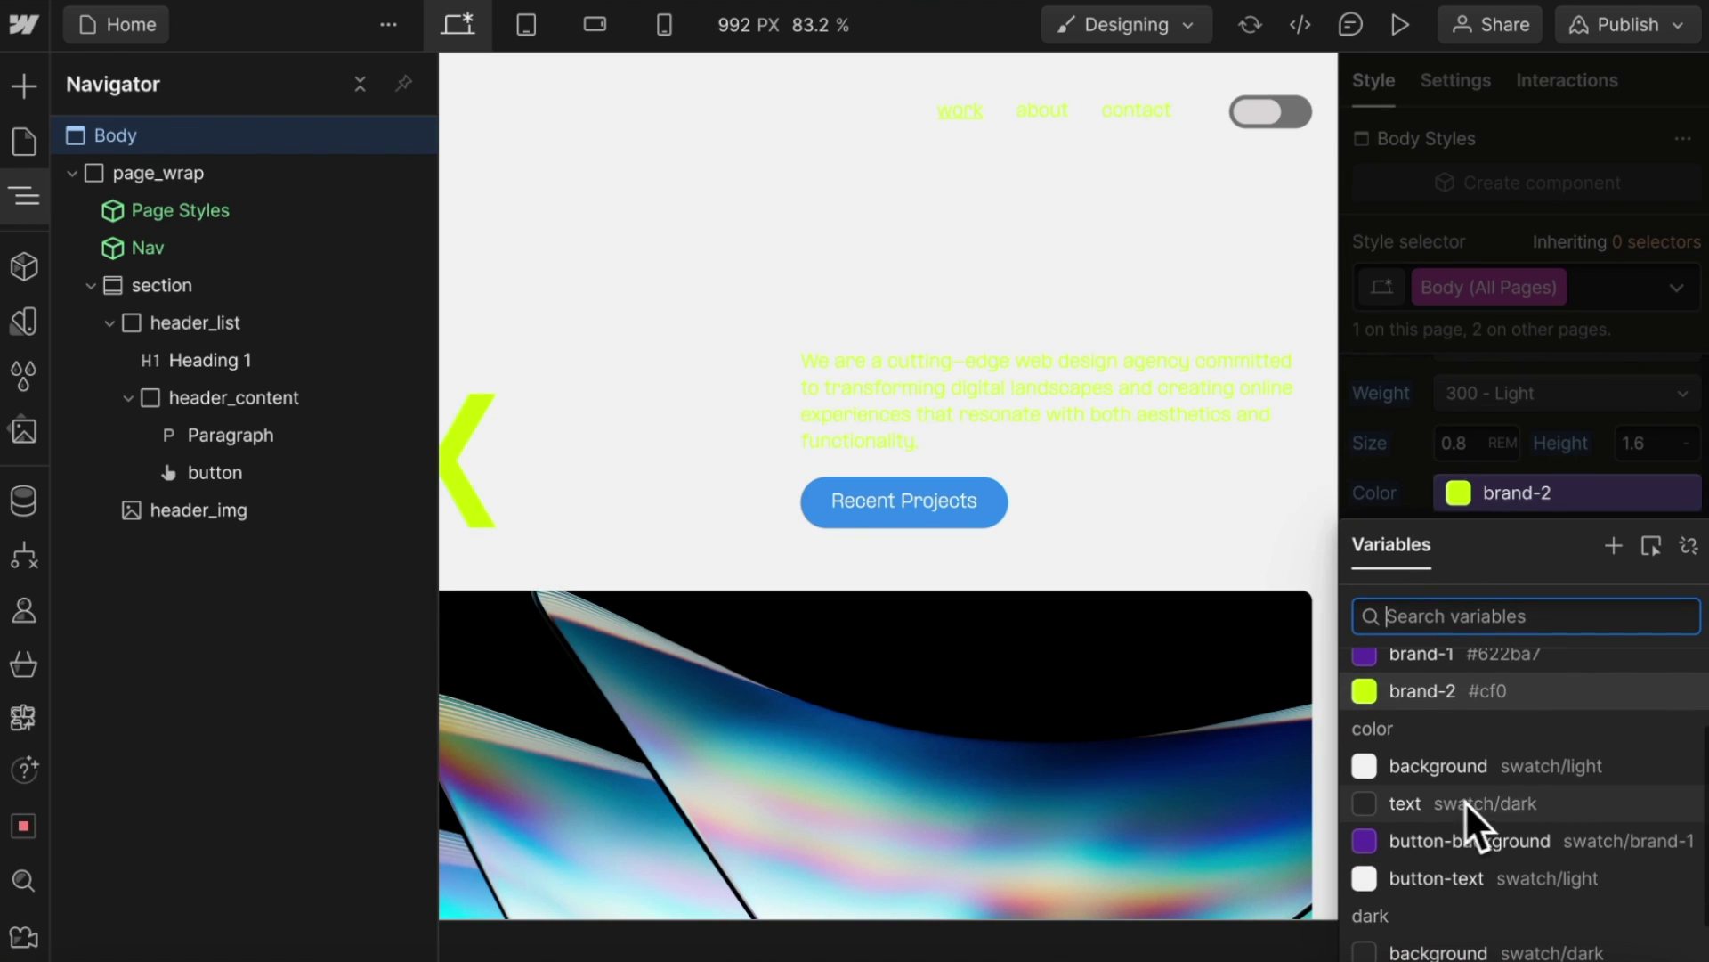
{"action": "left_click", "coordinate": [1440, 810]}
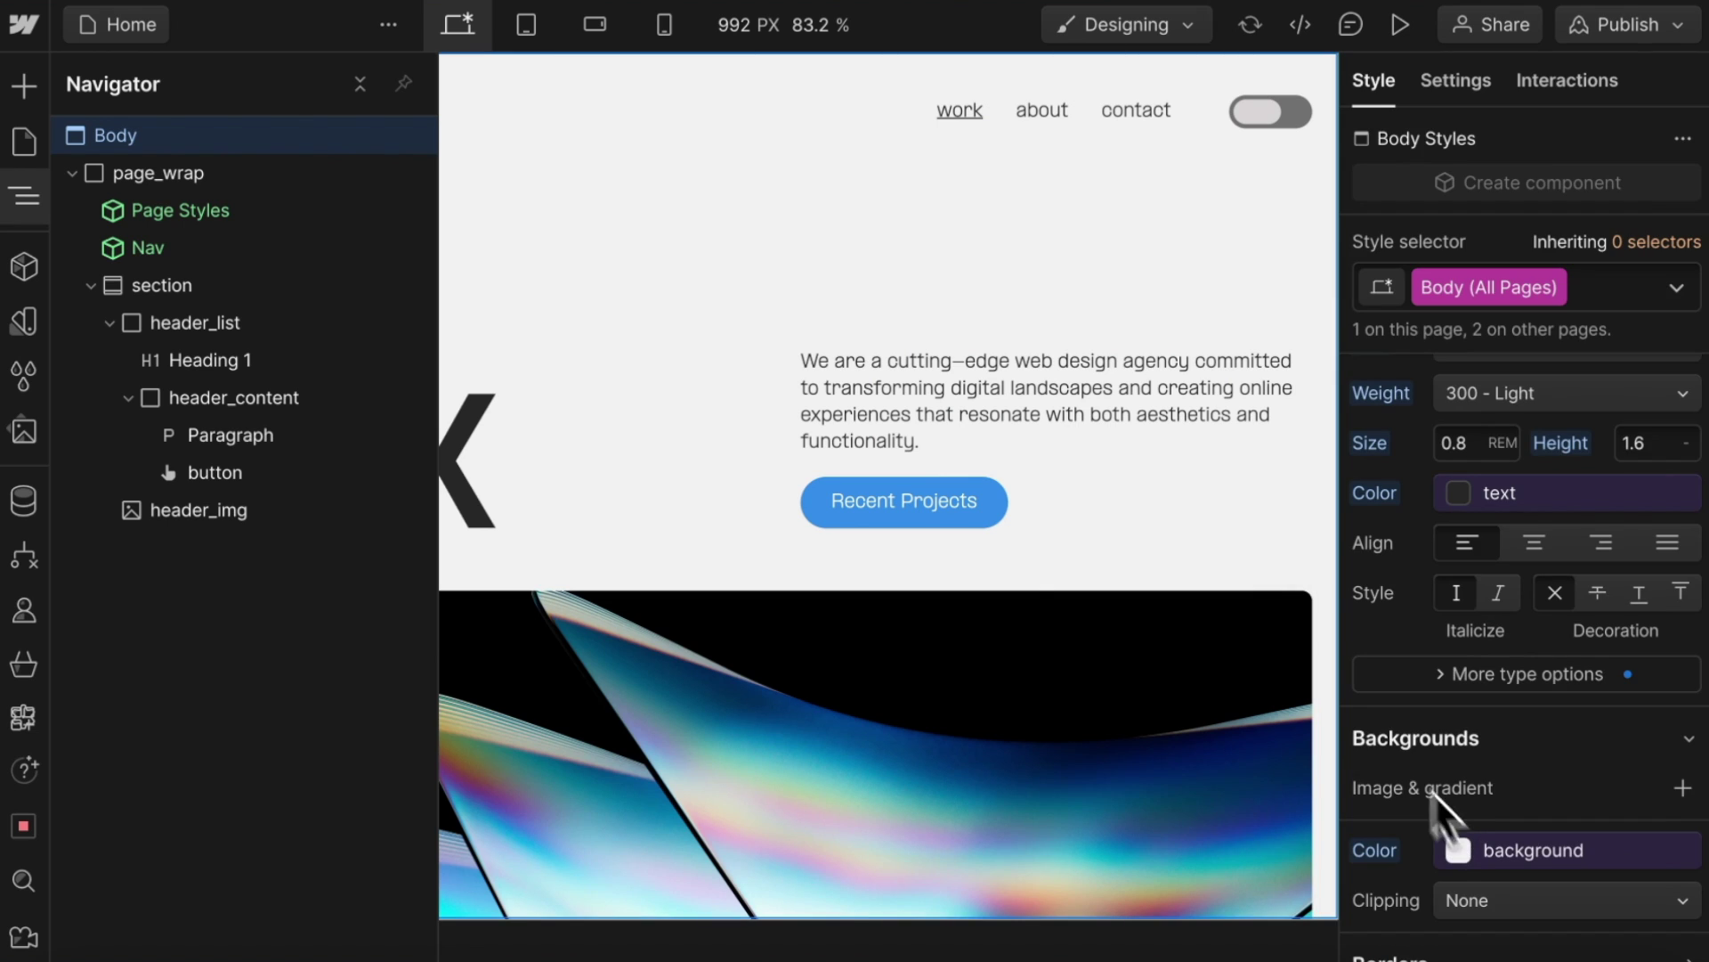
- Set the Recent Projects button's fill to button-background and its text colour to button-text
{"action": "left_click", "coordinate": [966, 530]}
{"action": "scroll", "coordinate": [1558, 783], "scroll_direction": "down", "scroll_amount": 4}
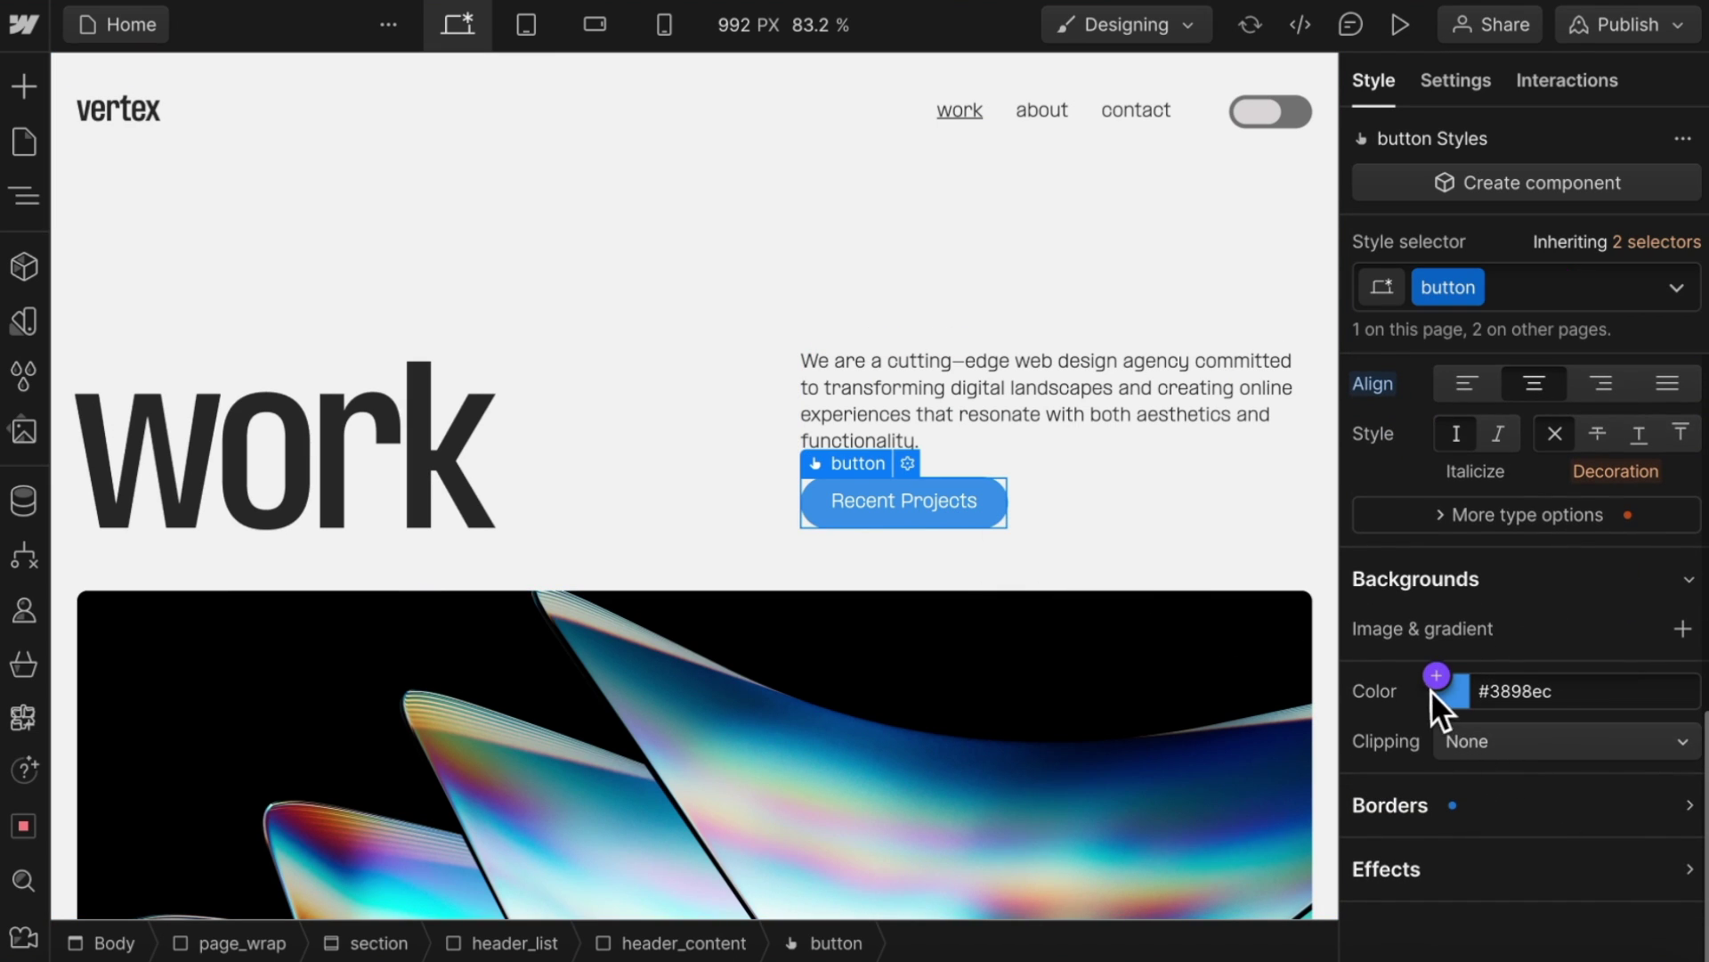
{"action": "left_click", "coordinate": [1435, 678]}
{"action": "scroll", "coordinate": [1524, 624], "scroll_direction": "down", "scroll_amount": 1}
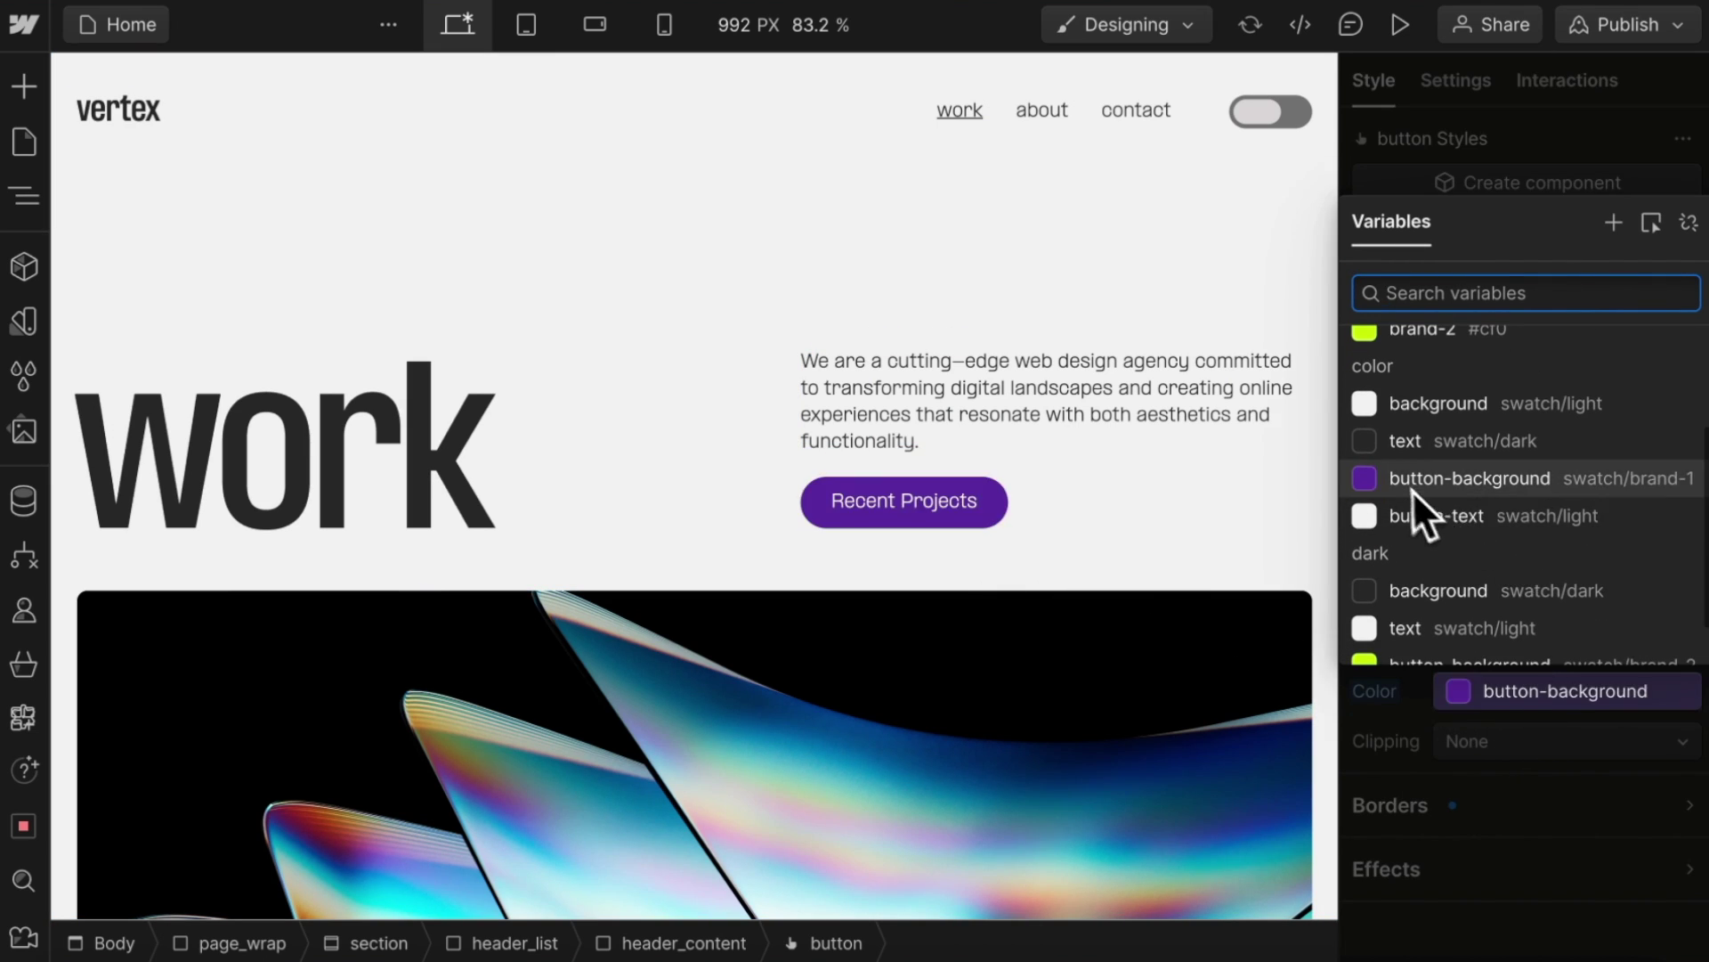
{"action": "left_click", "coordinate": [1461, 485]}
{"action": "scroll", "coordinate": [1464, 596], "scroll_direction": "up", "scroll_amount": 3}
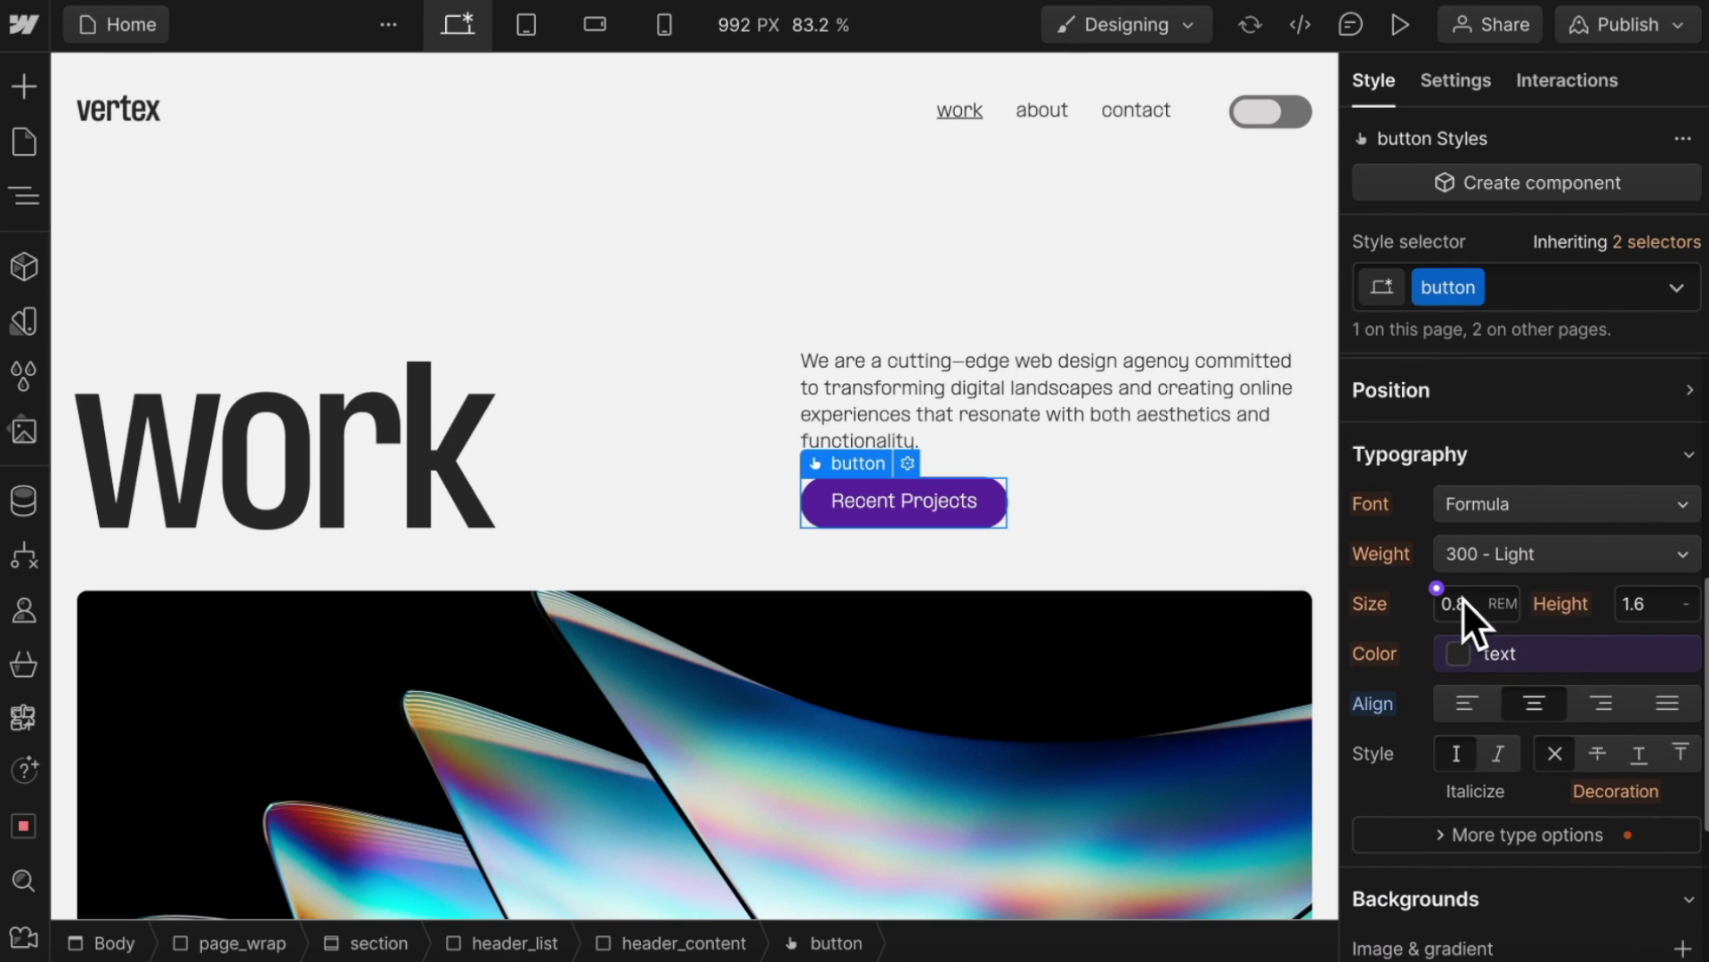
{"action": "left_click", "coordinate": [1461, 650]}
{"action": "scroll", "coordinate": [1488, 515], "scroll_direction": "down", "scroll_amount": 3}
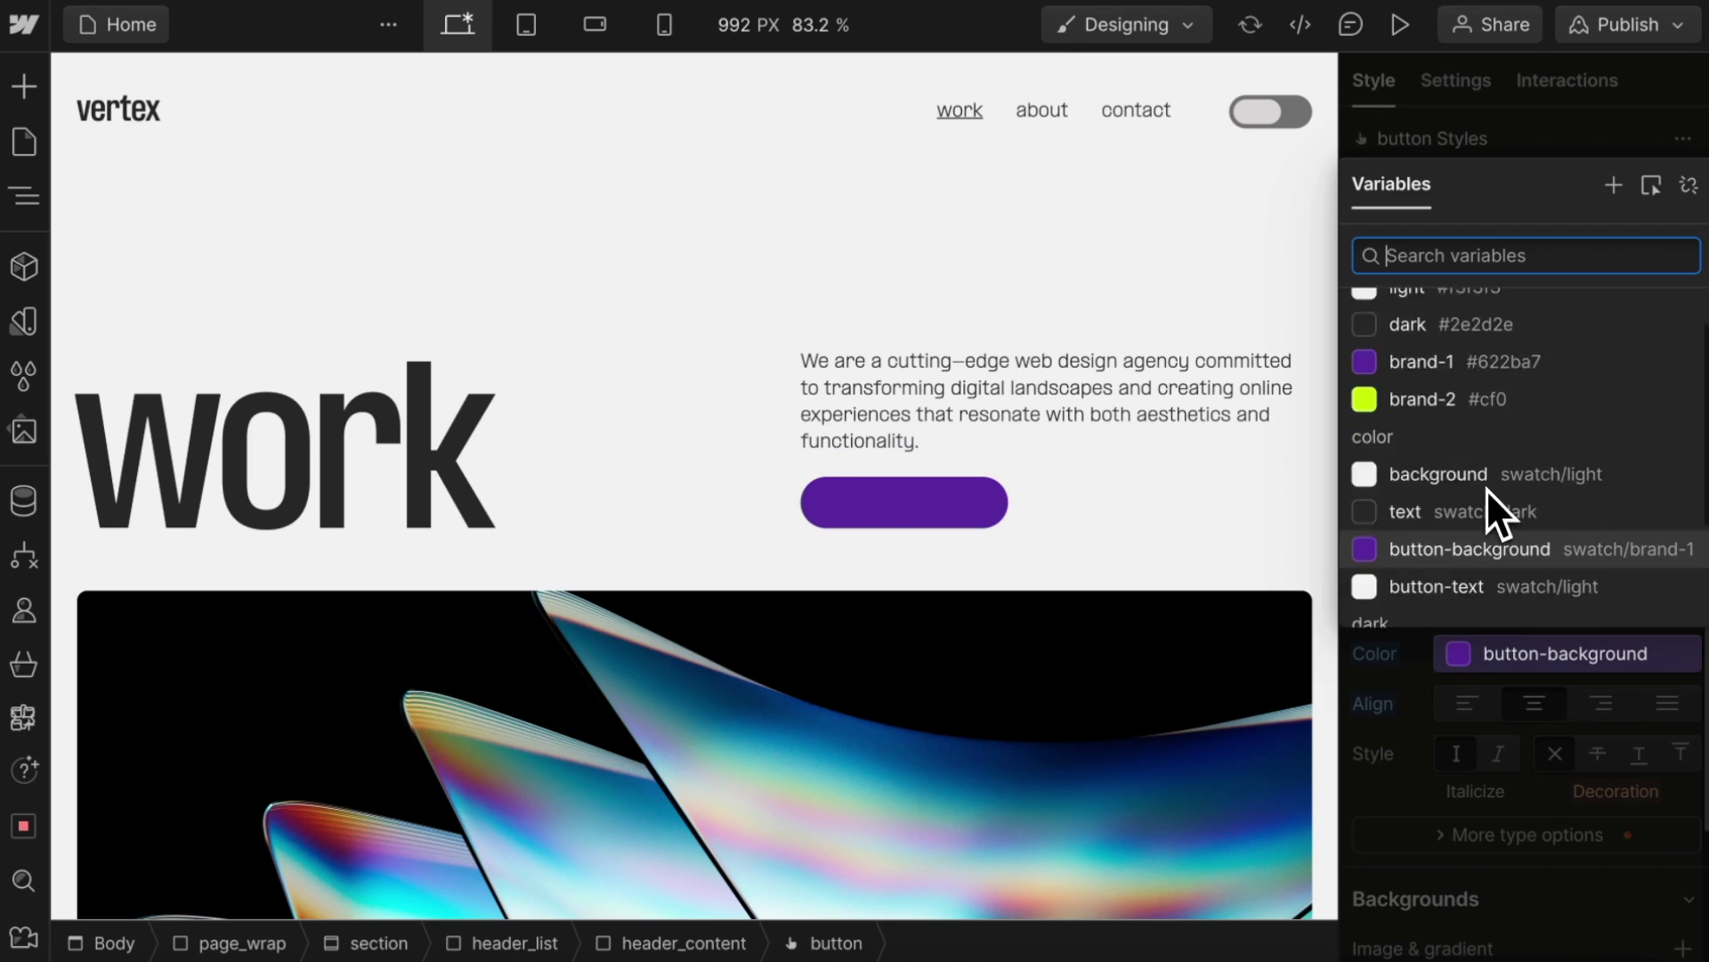
{"action": "left_click", "coordinate": [1421, 453]}
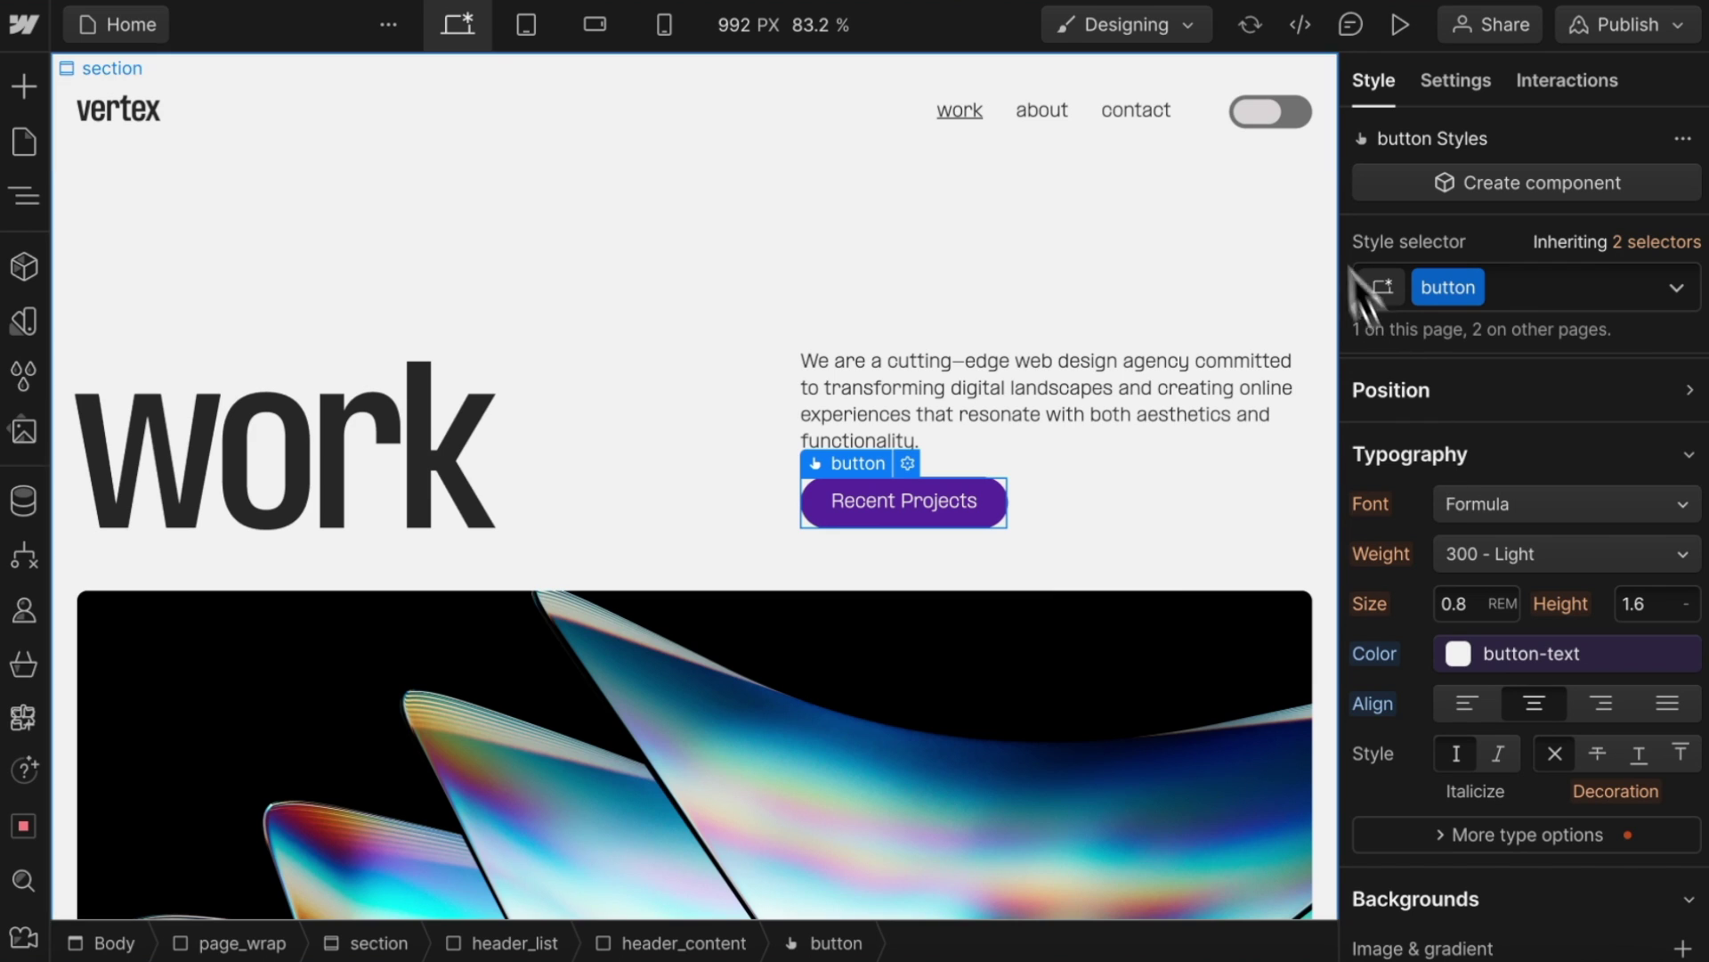
{"action": "left_click", "coordinate": [1295, 111]}
- In the Nav component, set the toggle wrapper's background to the button-background variable
{"action": "double_click", "coordinate": [1297, 114]}
{"action": "left_click", "coordinate": [1309, 119]}
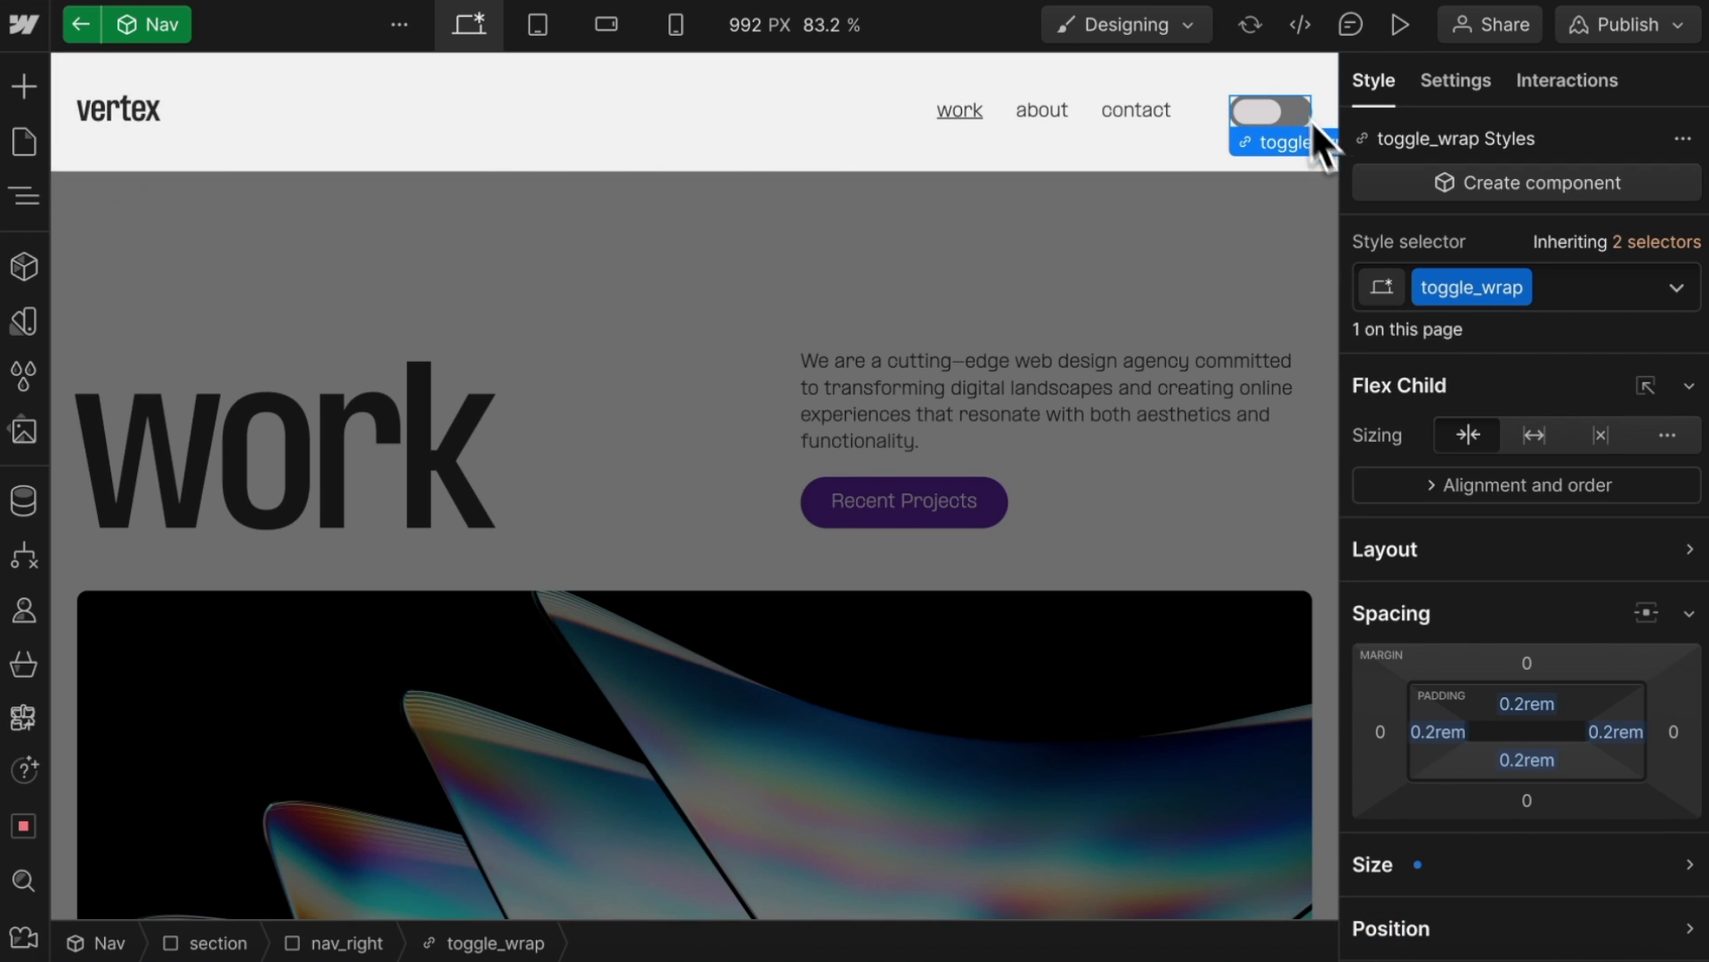
{"action": "scroll", "coordinate": [1488, 573], "scroll_direction": "down", "scroll_amount": 5}
{"action": "left_click", "coordinate": [1447, 690]}
{"action": "scroll", "coordinate": [1496, 648], "scroll_direction": "down", "scroll_amount": 3}
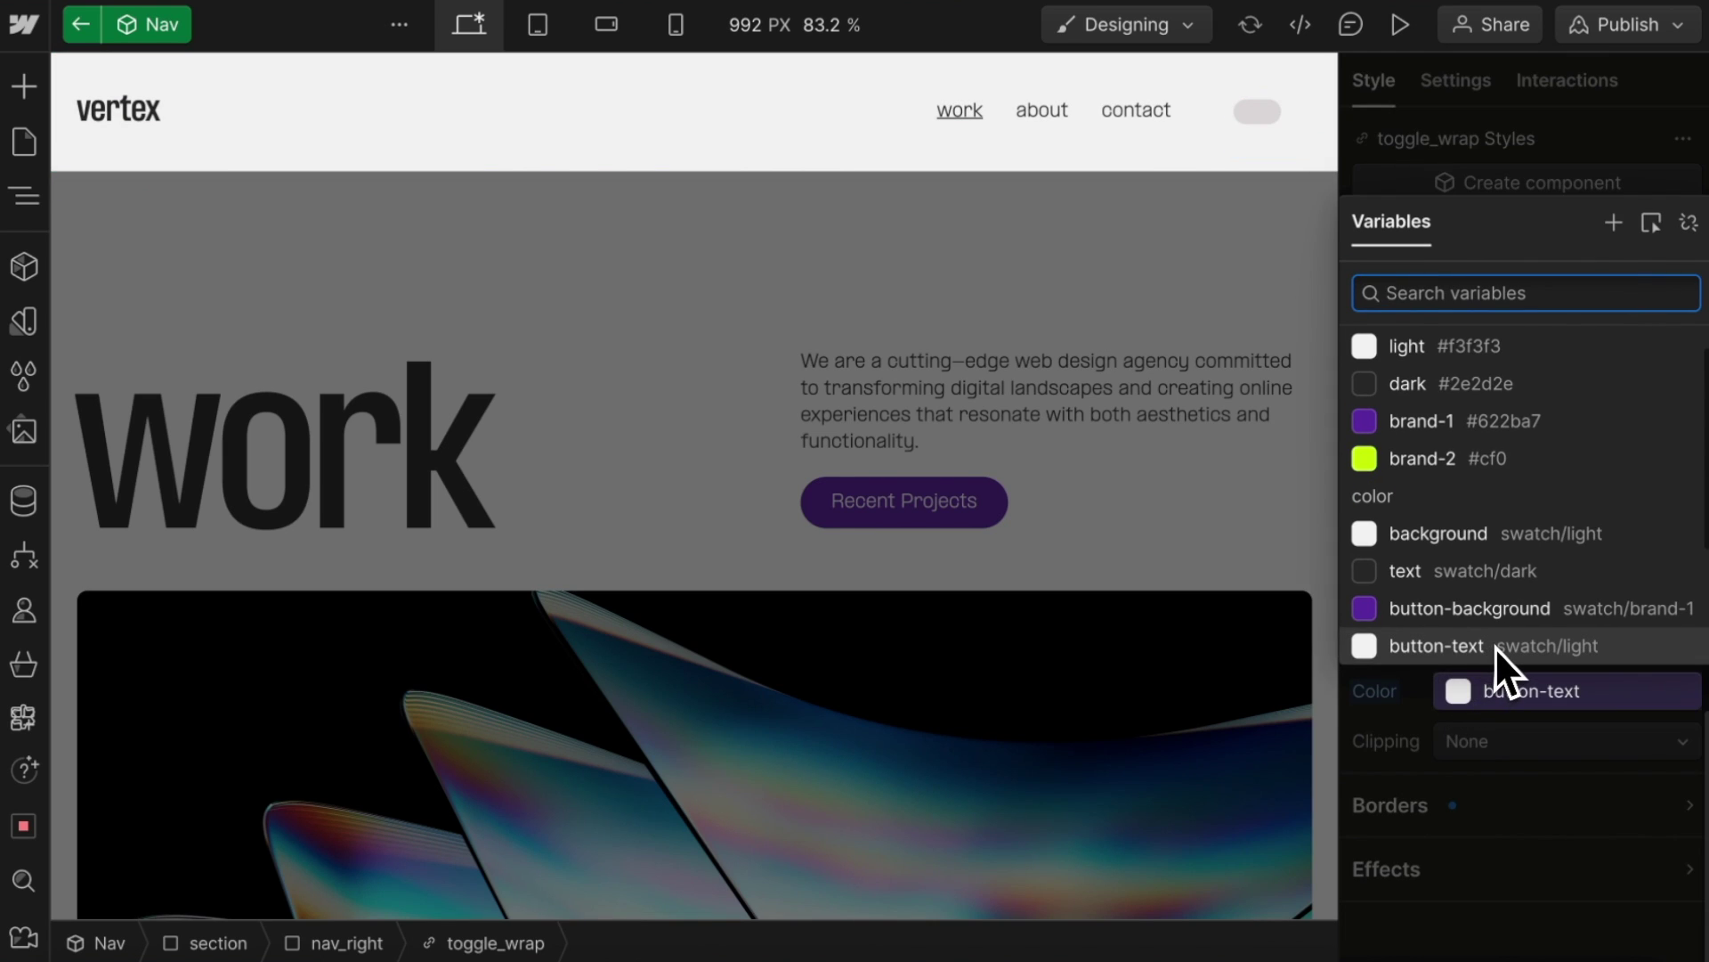
{"action": "left_click", "coordinate": [1479, 568]}
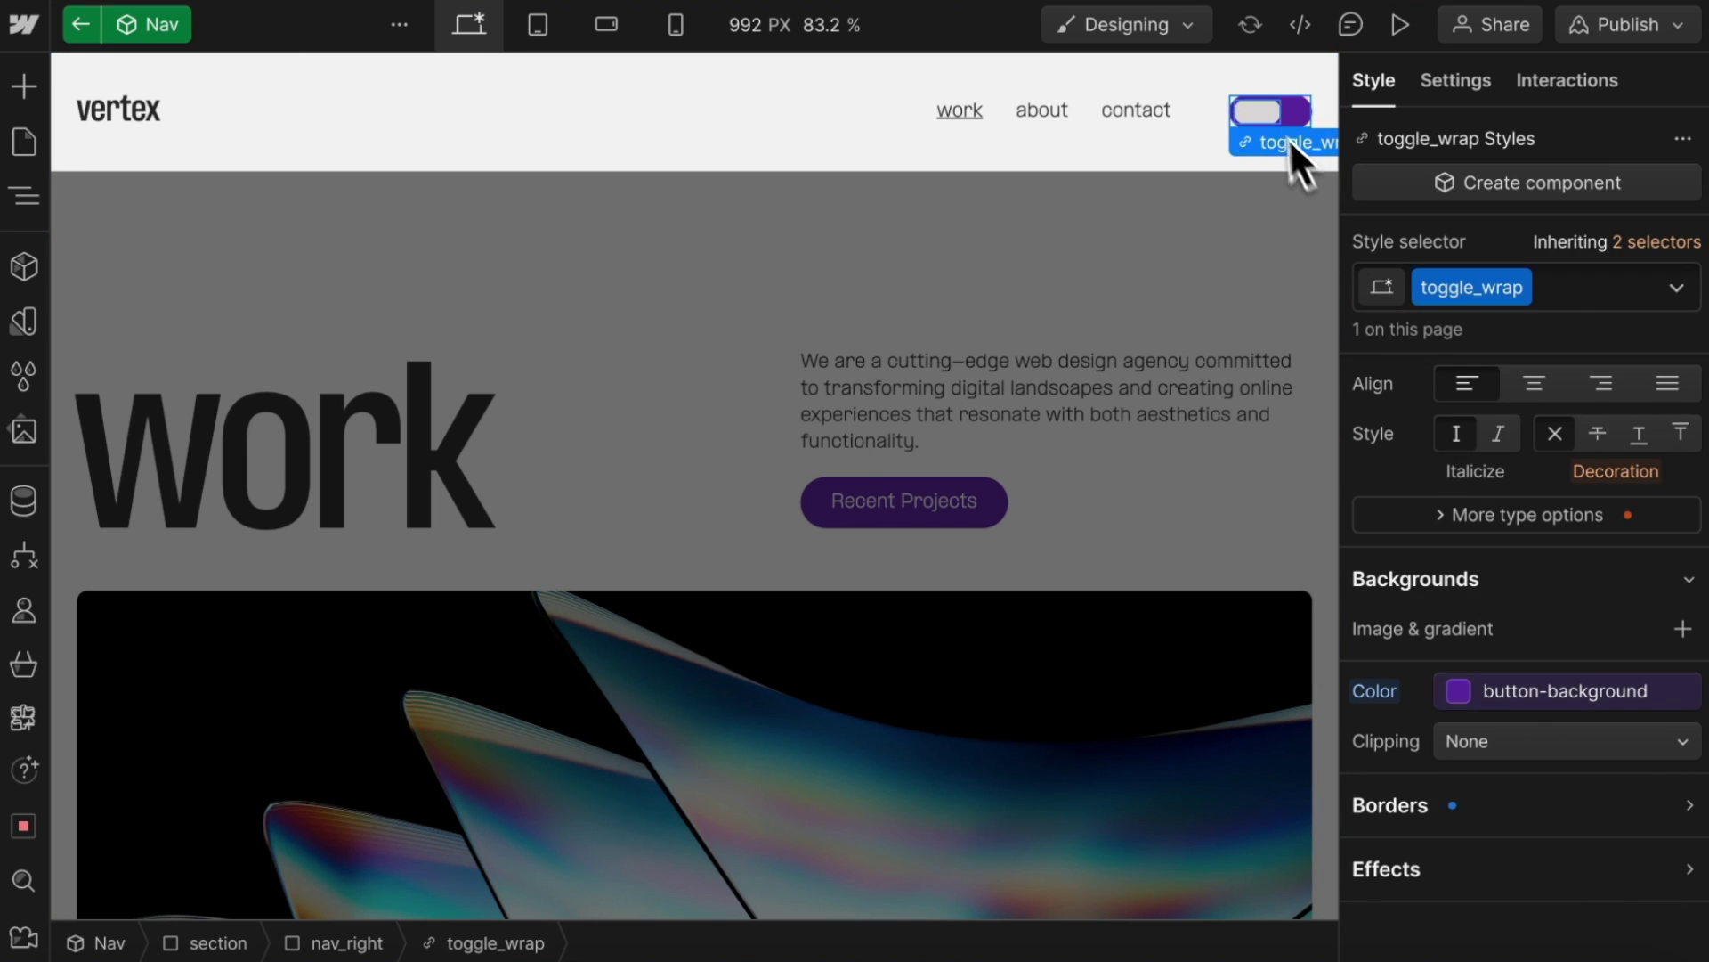
- Set the toggle knob's colour to the button-text variable
{"action": "left_click", "coordinate": [1257, 112]}
{"action": "left_click", "coordinate": [1450, 690]}
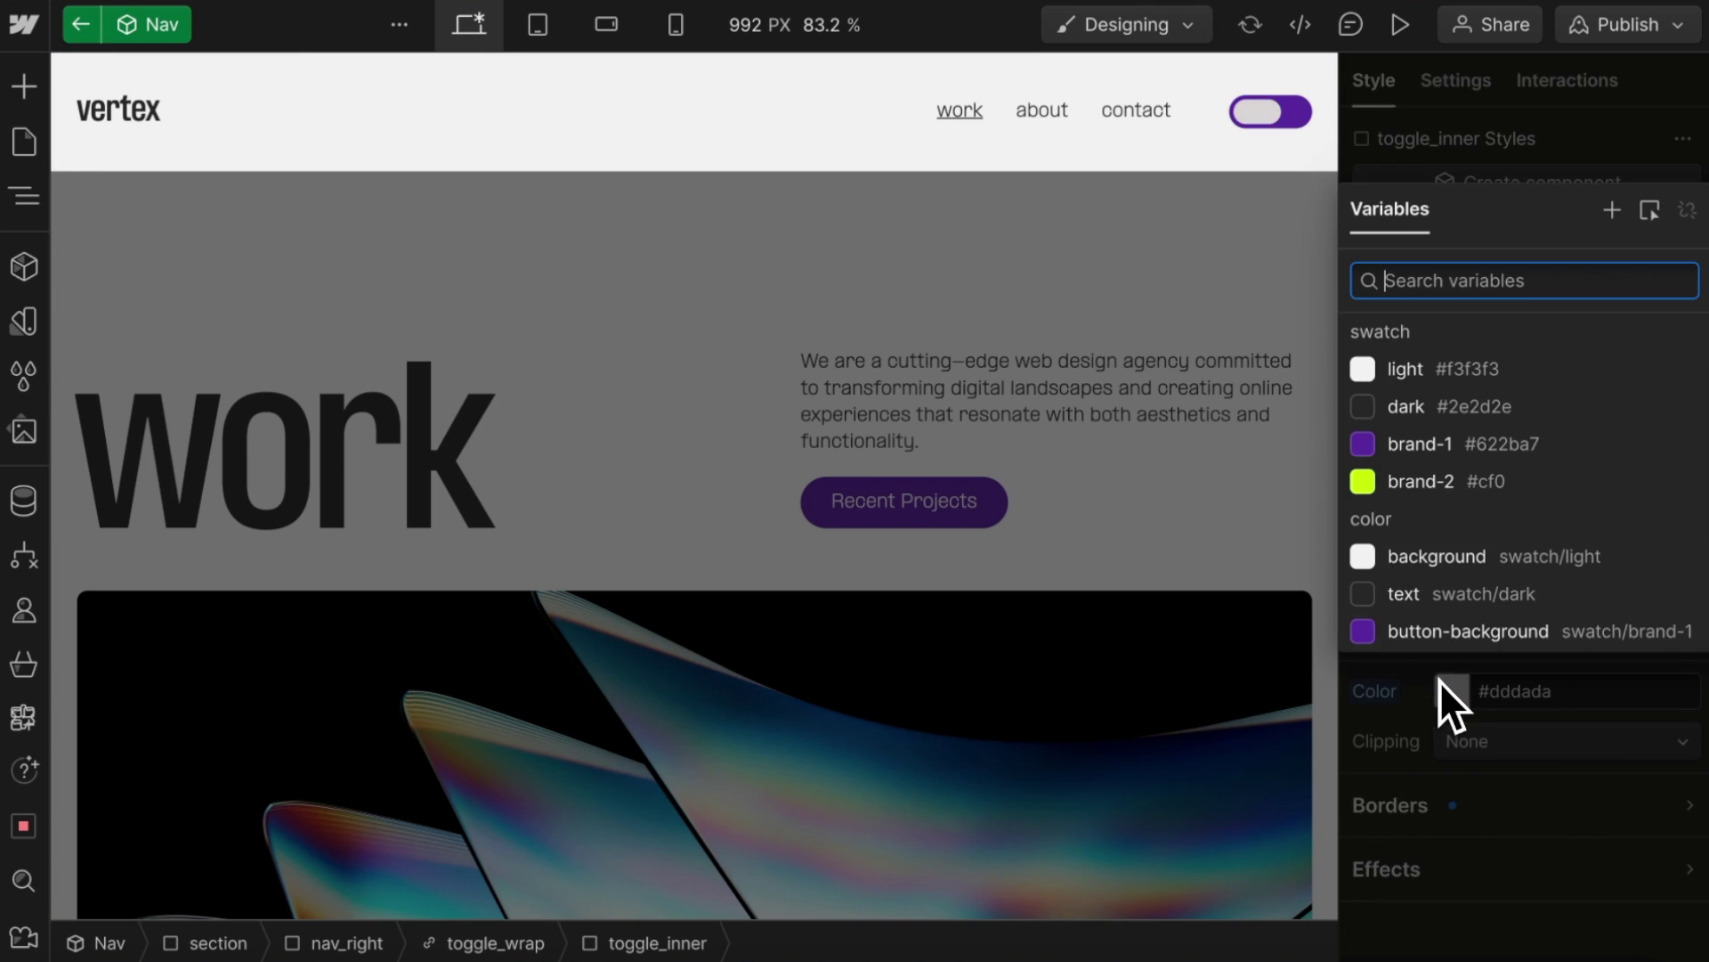
{"action": "scroll", "coordinate": [1538, 527], "scroll_direction": "down", "scroll_amount": 2}
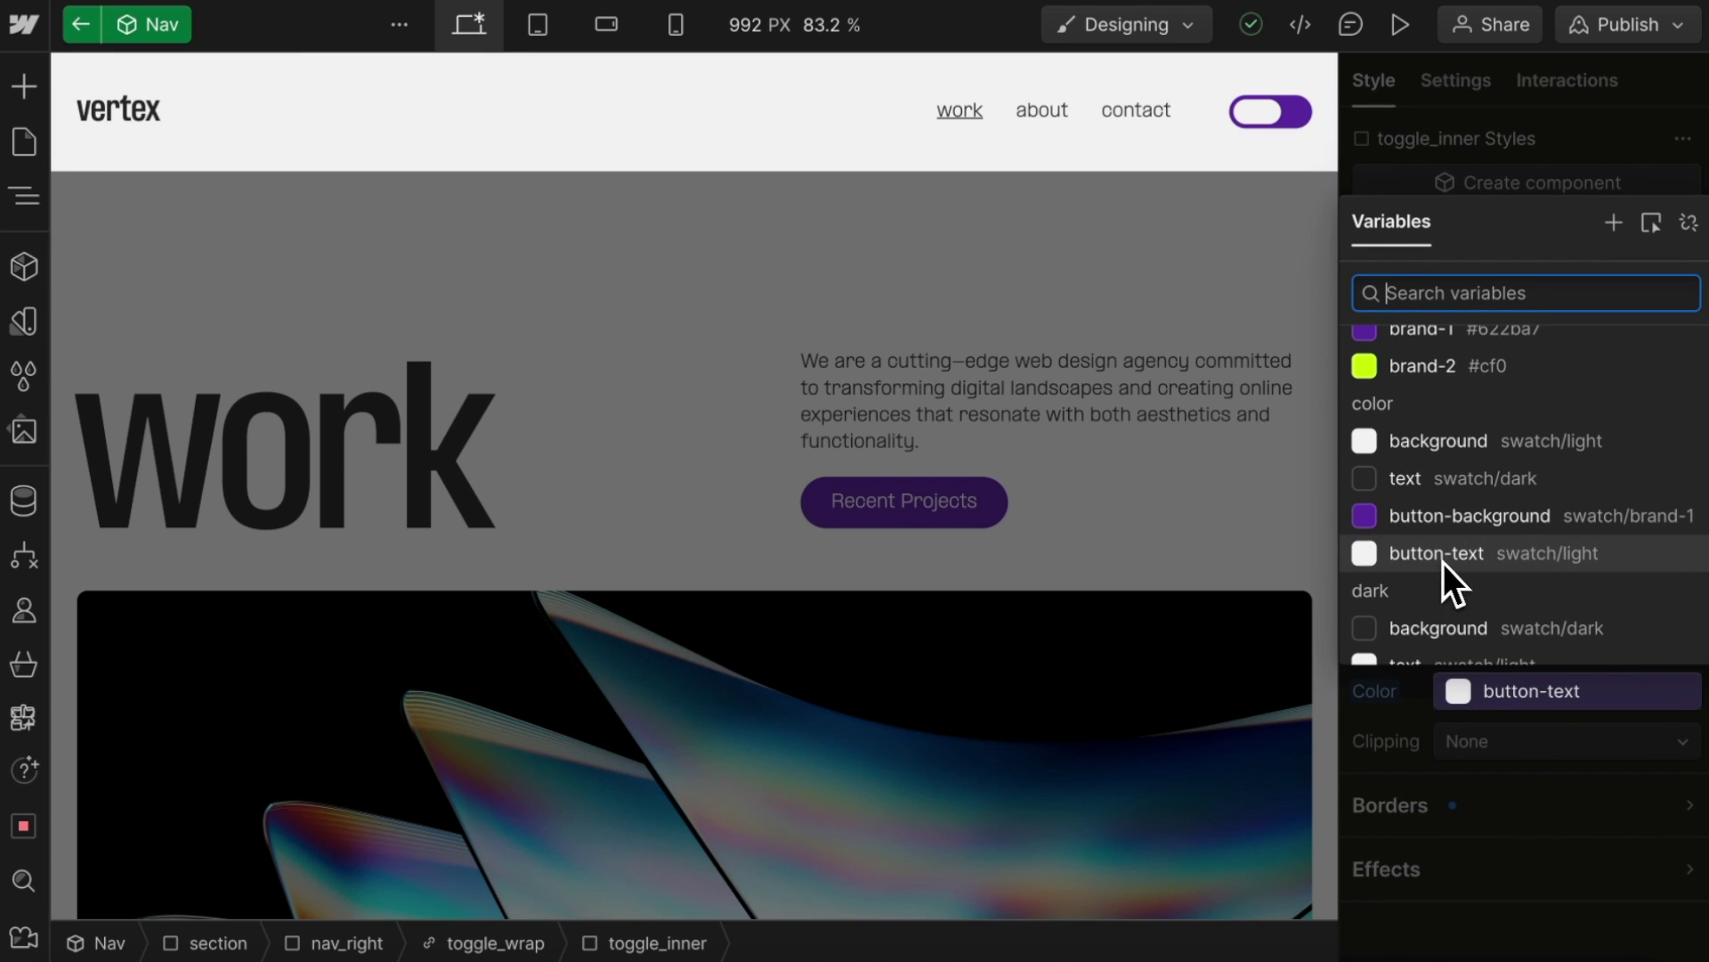
{"action": "left_click", "coordinate": [1446, 566]}
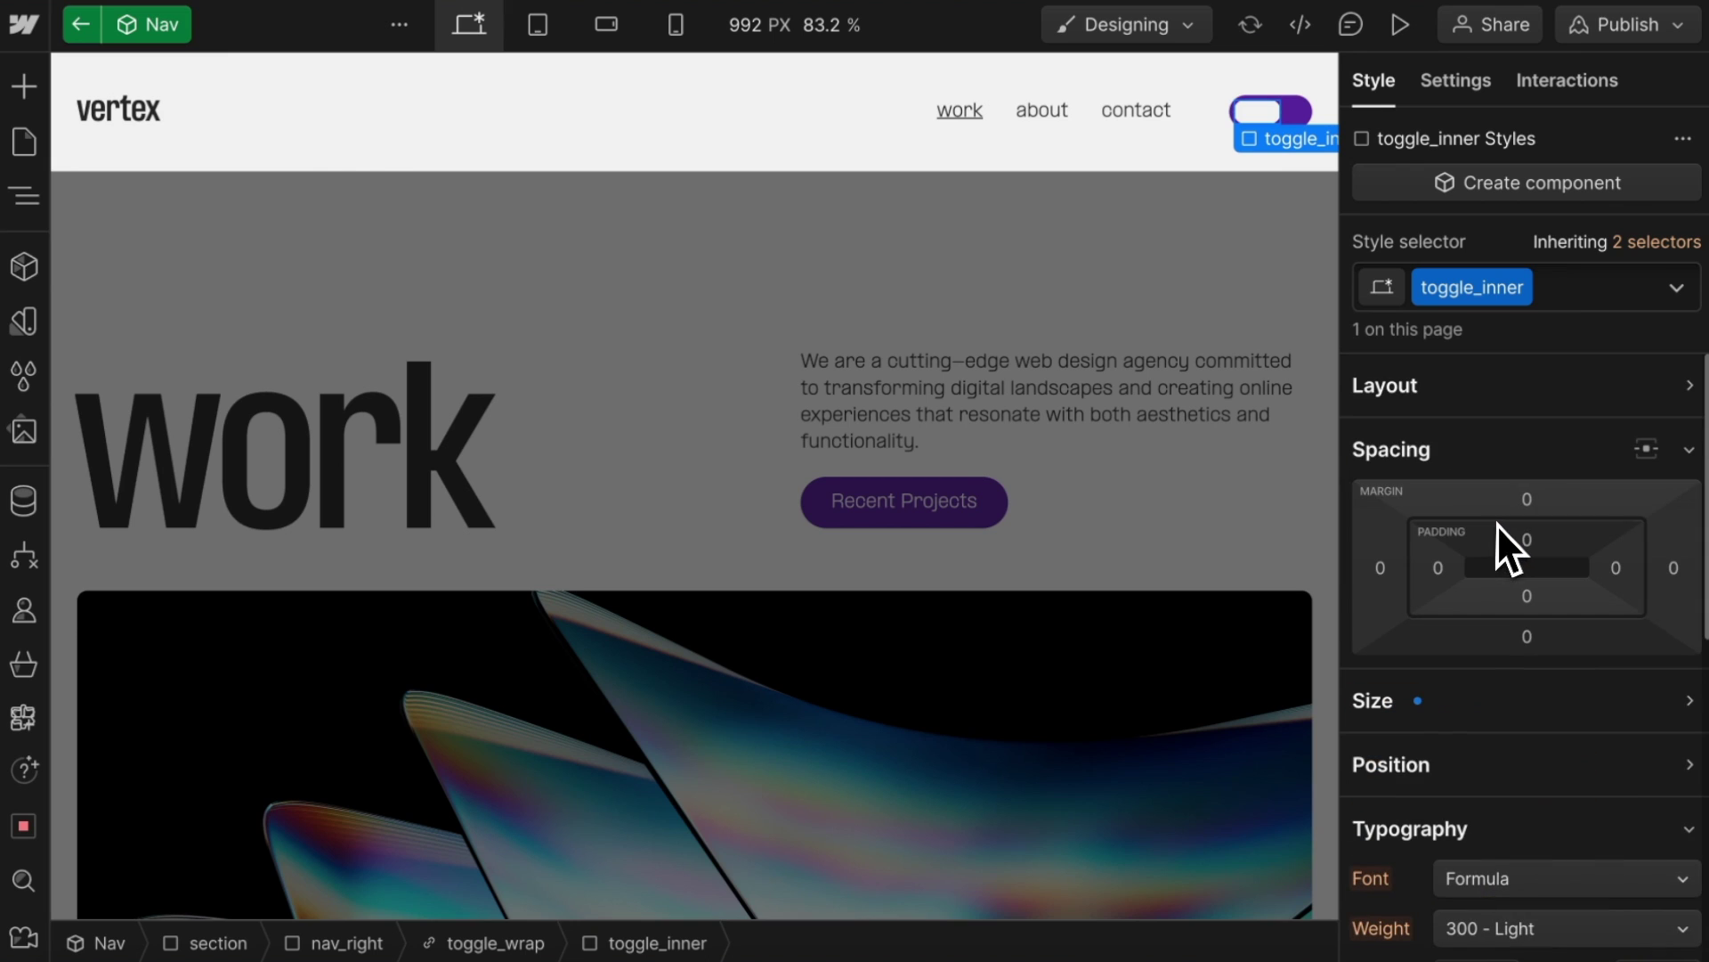
- Bind the knob's left margin to dark/toggle-offset and change that variable to 1.2rem
{"action": "left_click", "coordinate": [1381, 568]}
{"action": "left_click", "coordinate": [1618, 606]}
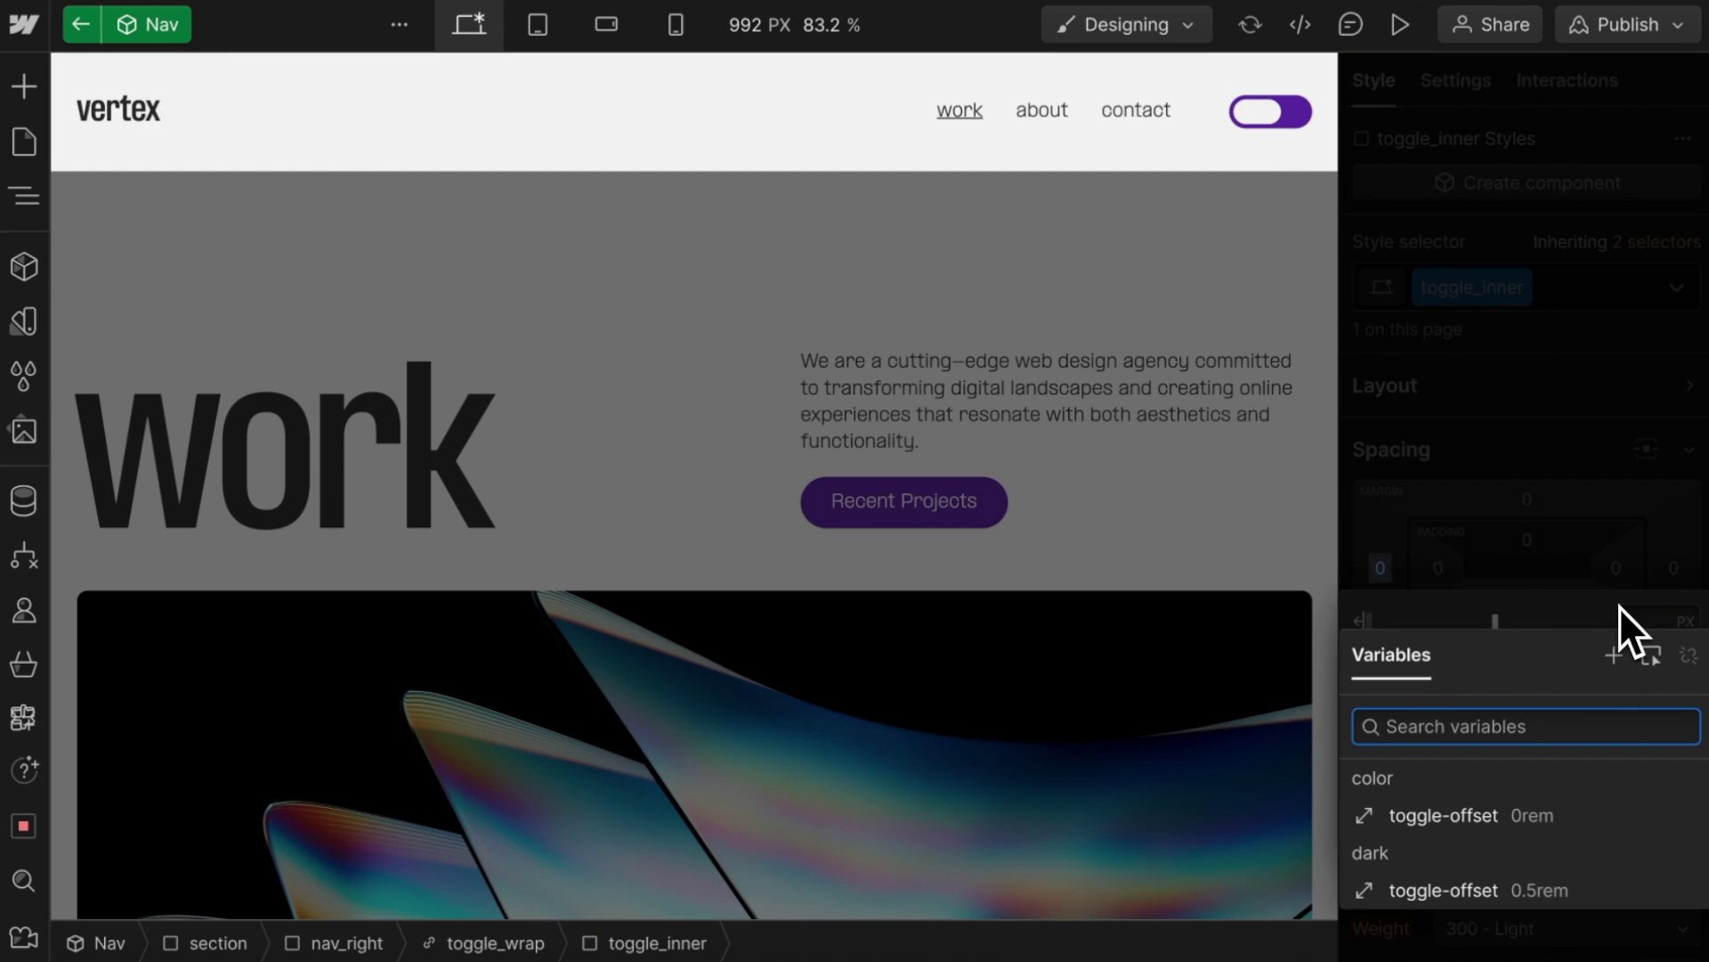
{"action": "left_click", "coordinate": [1460, 910]}
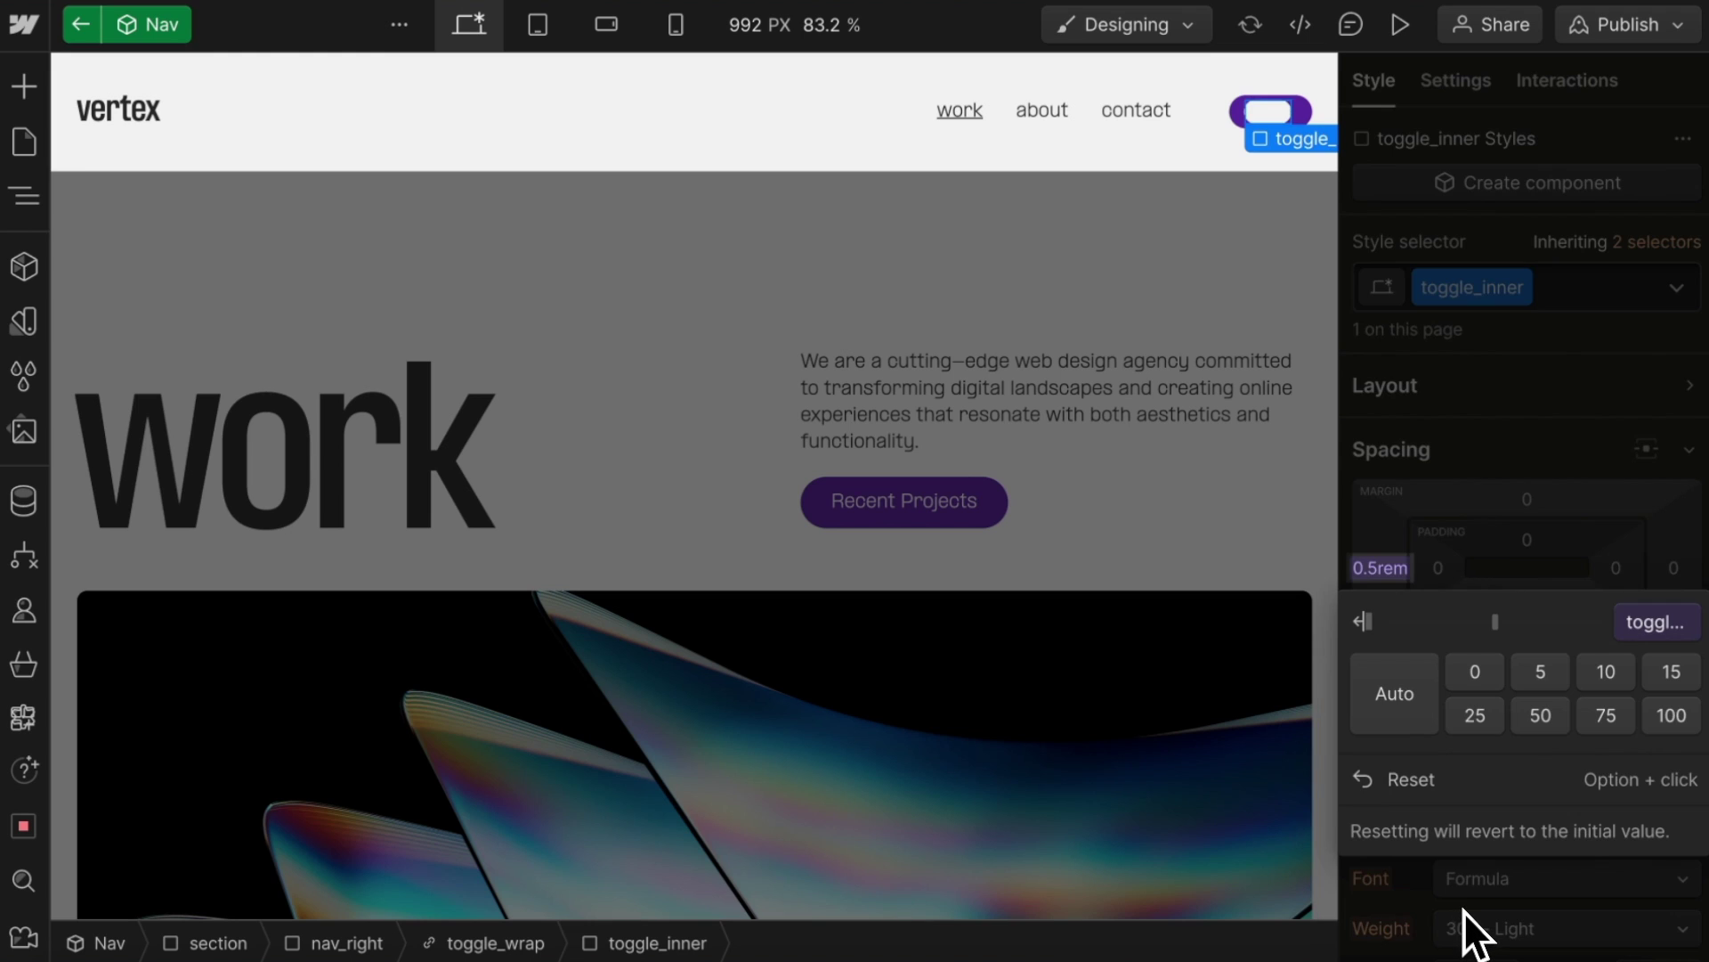
{"action": "left_click", "coordinate": [1683, 623]}
{"action": "left_click", "coordinate": [1415, 792]}
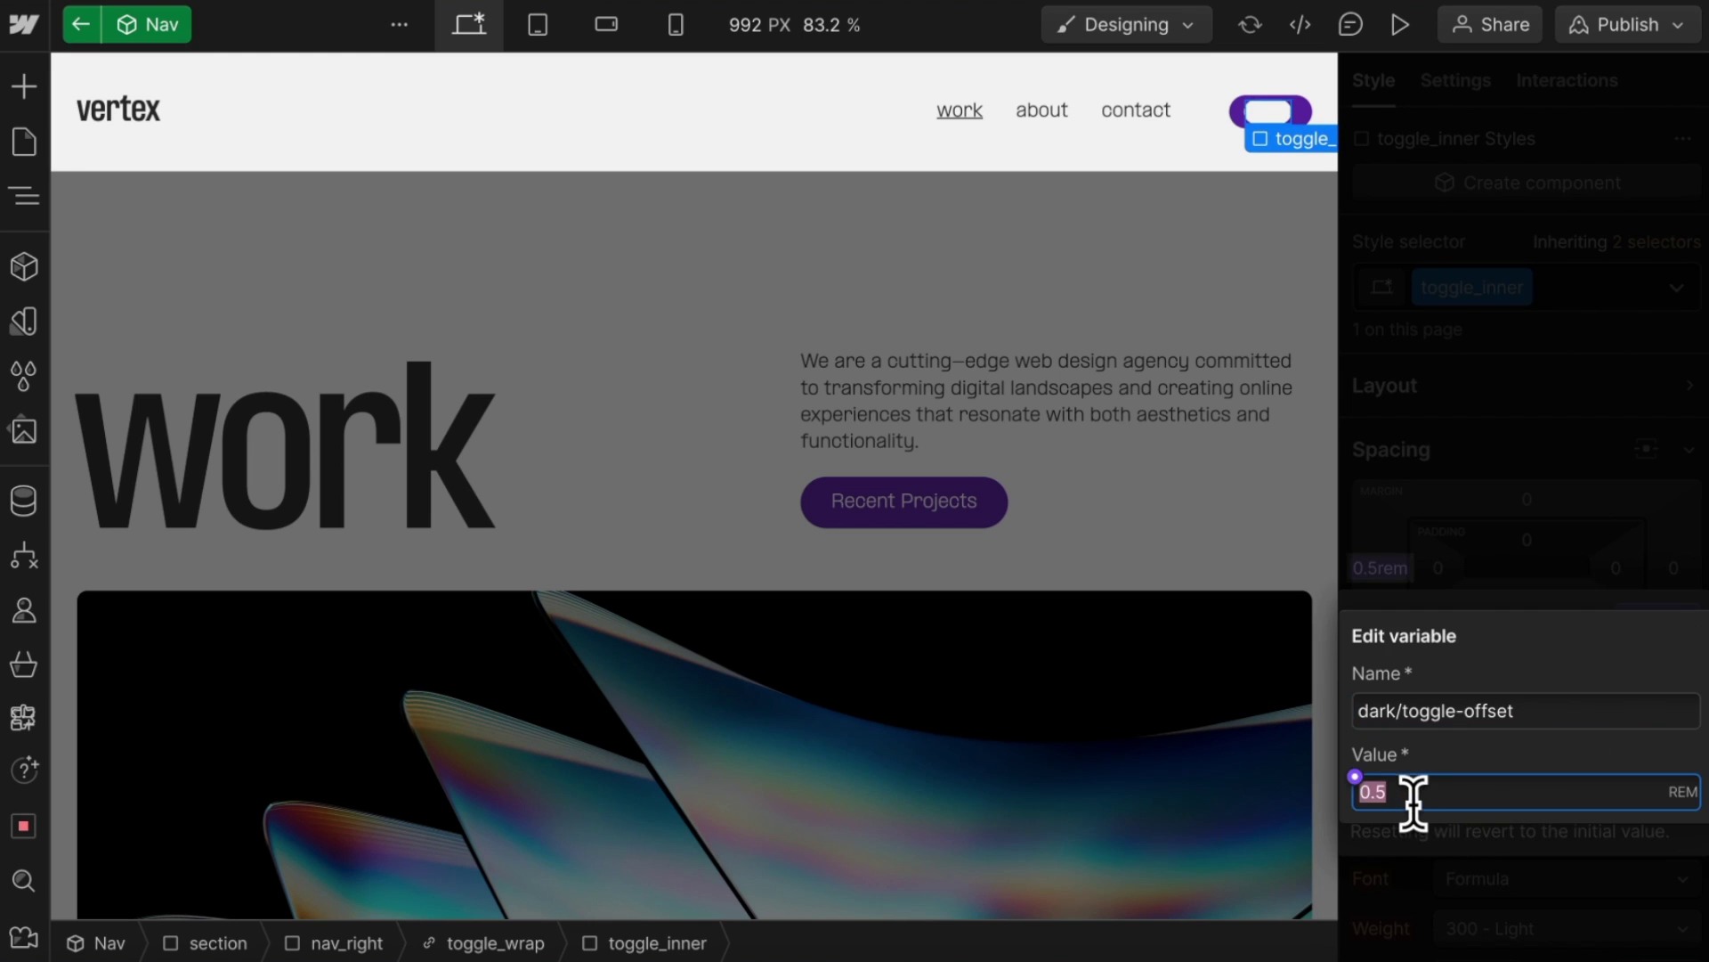
{"action": "type", "text": "1.2"}
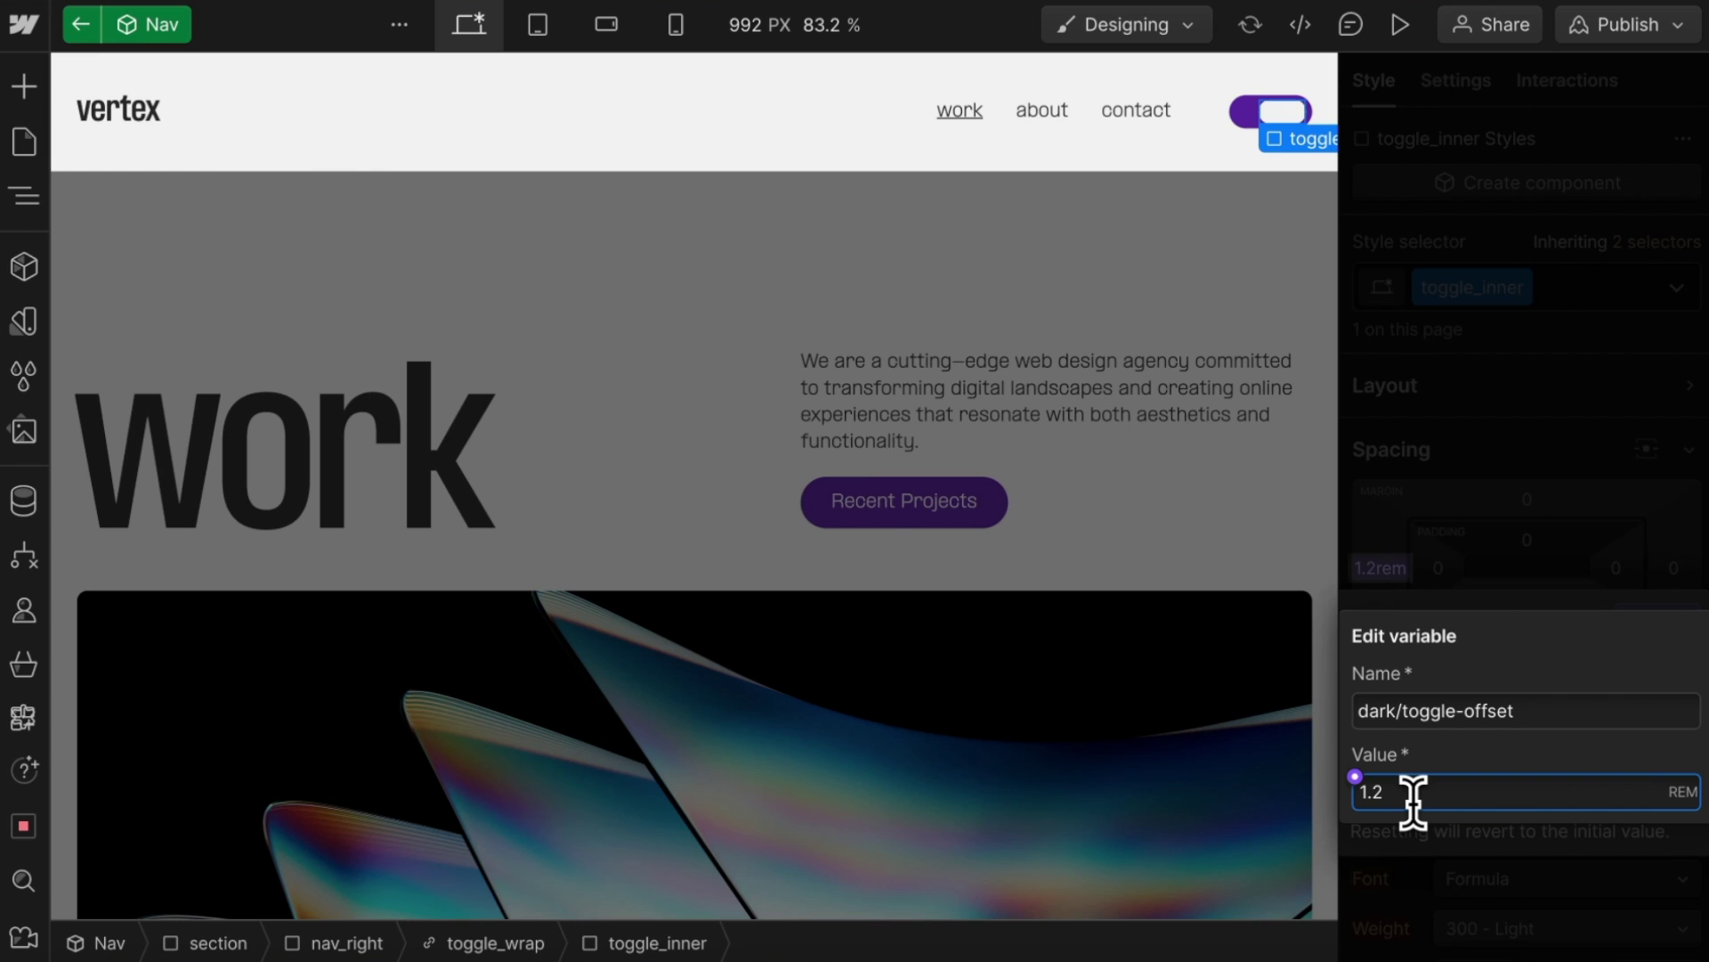
{"action": "key", "text": "Return"}
- Rebind the knob's left margin to the 0rem color/toggle-offset variable
{"action": "left_click", "coordinate": [1638, 623]}
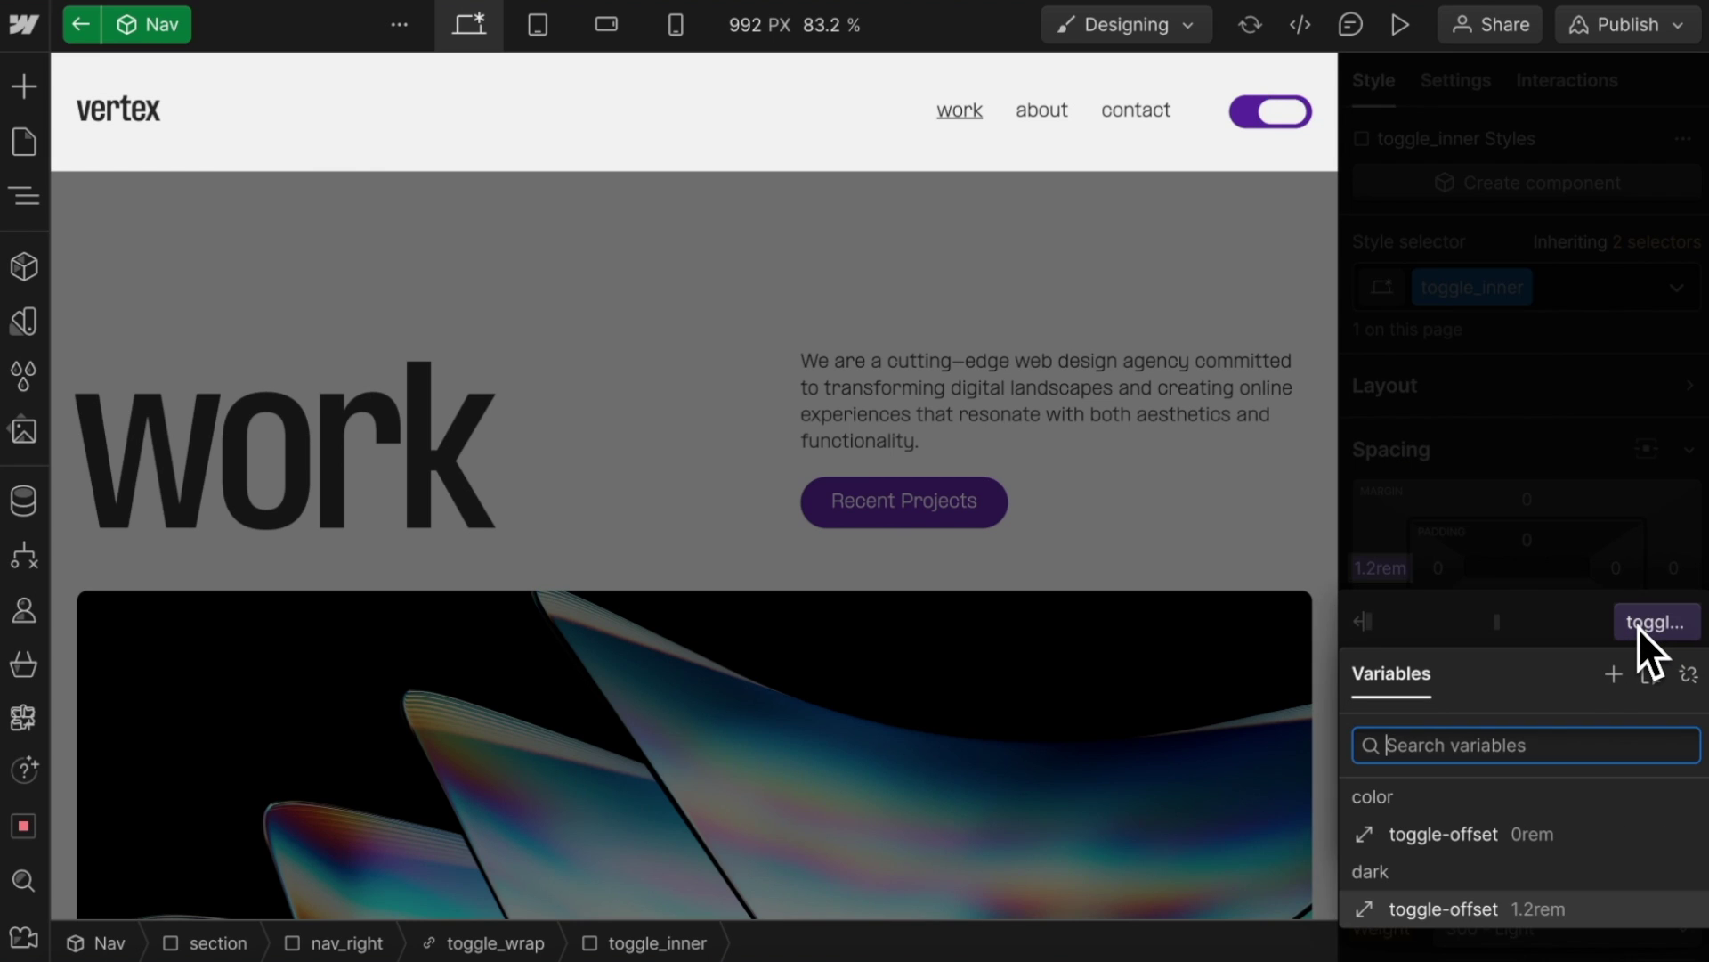
{"action": "left_click", "coordinate": [1464, 844]}
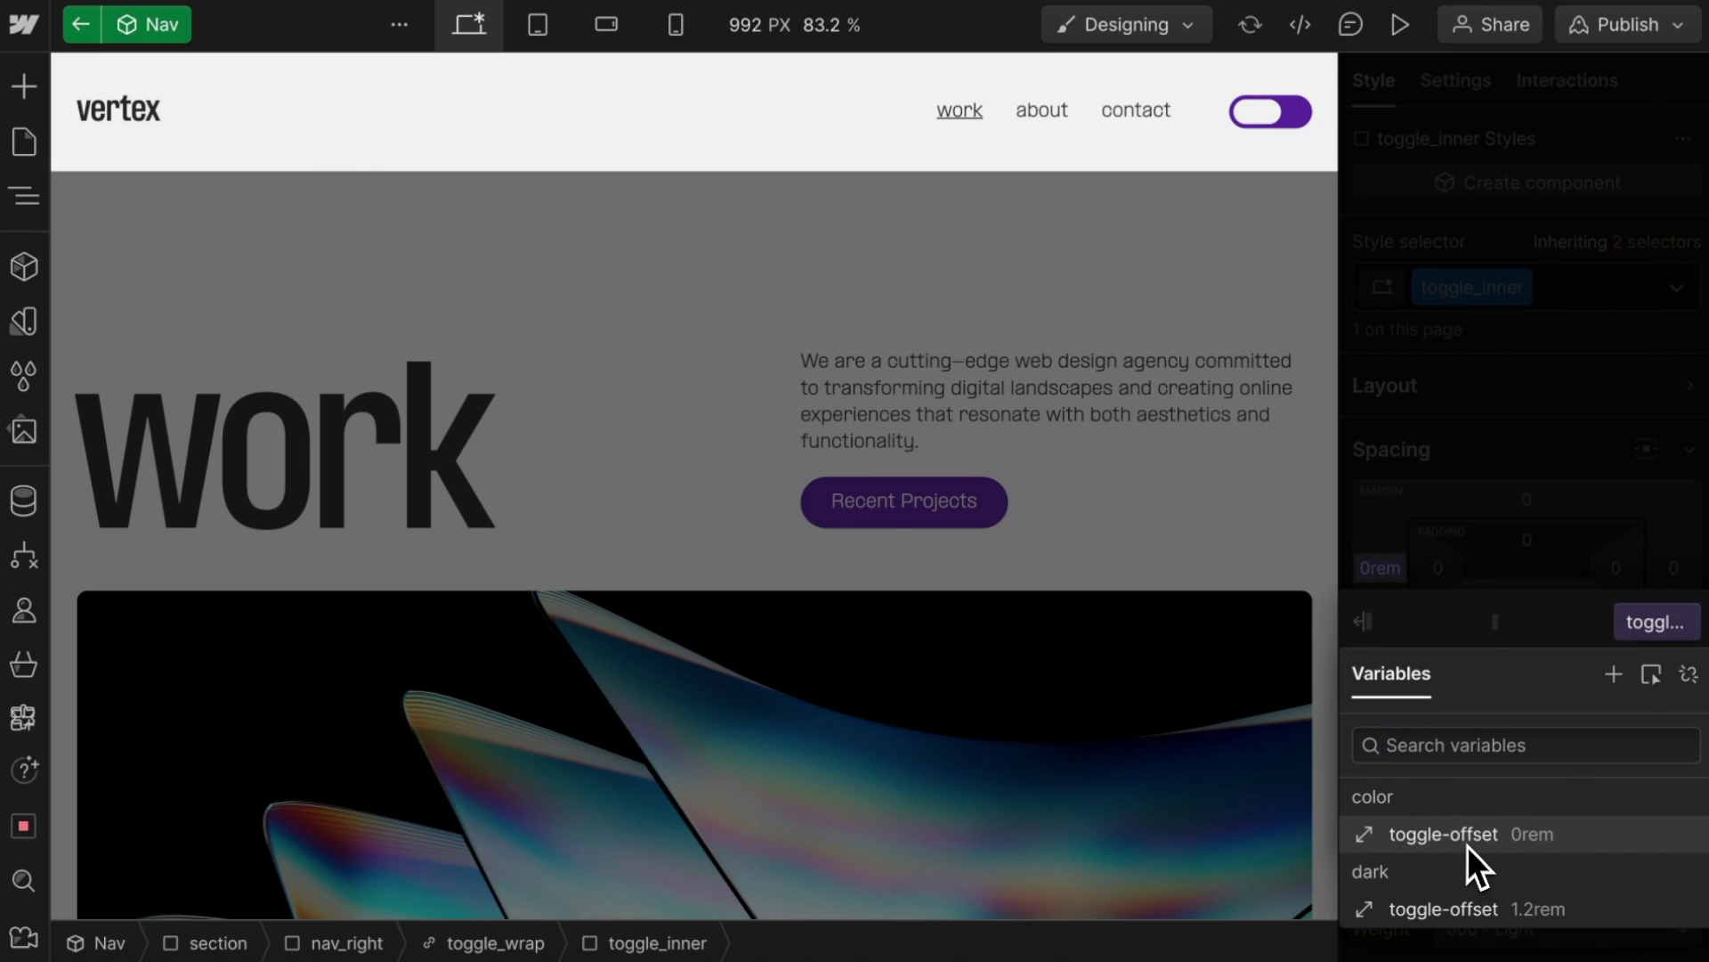
{"action": "left_click", "coordinate": [1294, 120]}
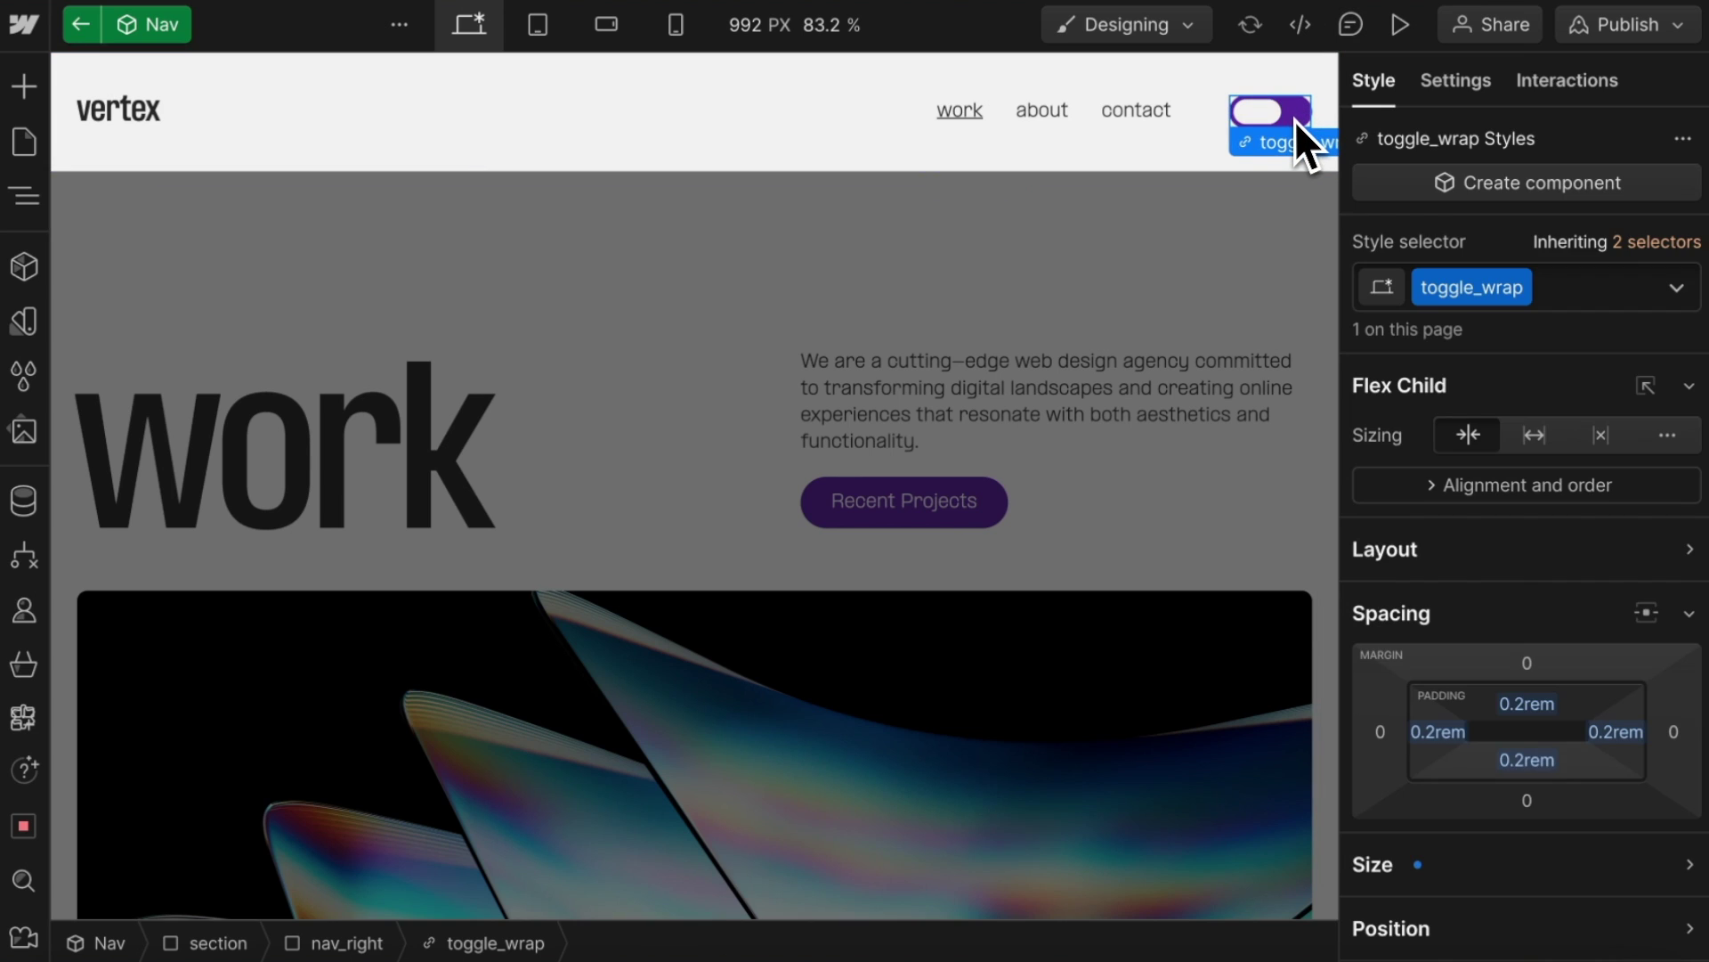
- Add a tr-color-toggle custom attribute to the toggle wrapper
{"action": "left_click", "coordinate": [1437, 82]}
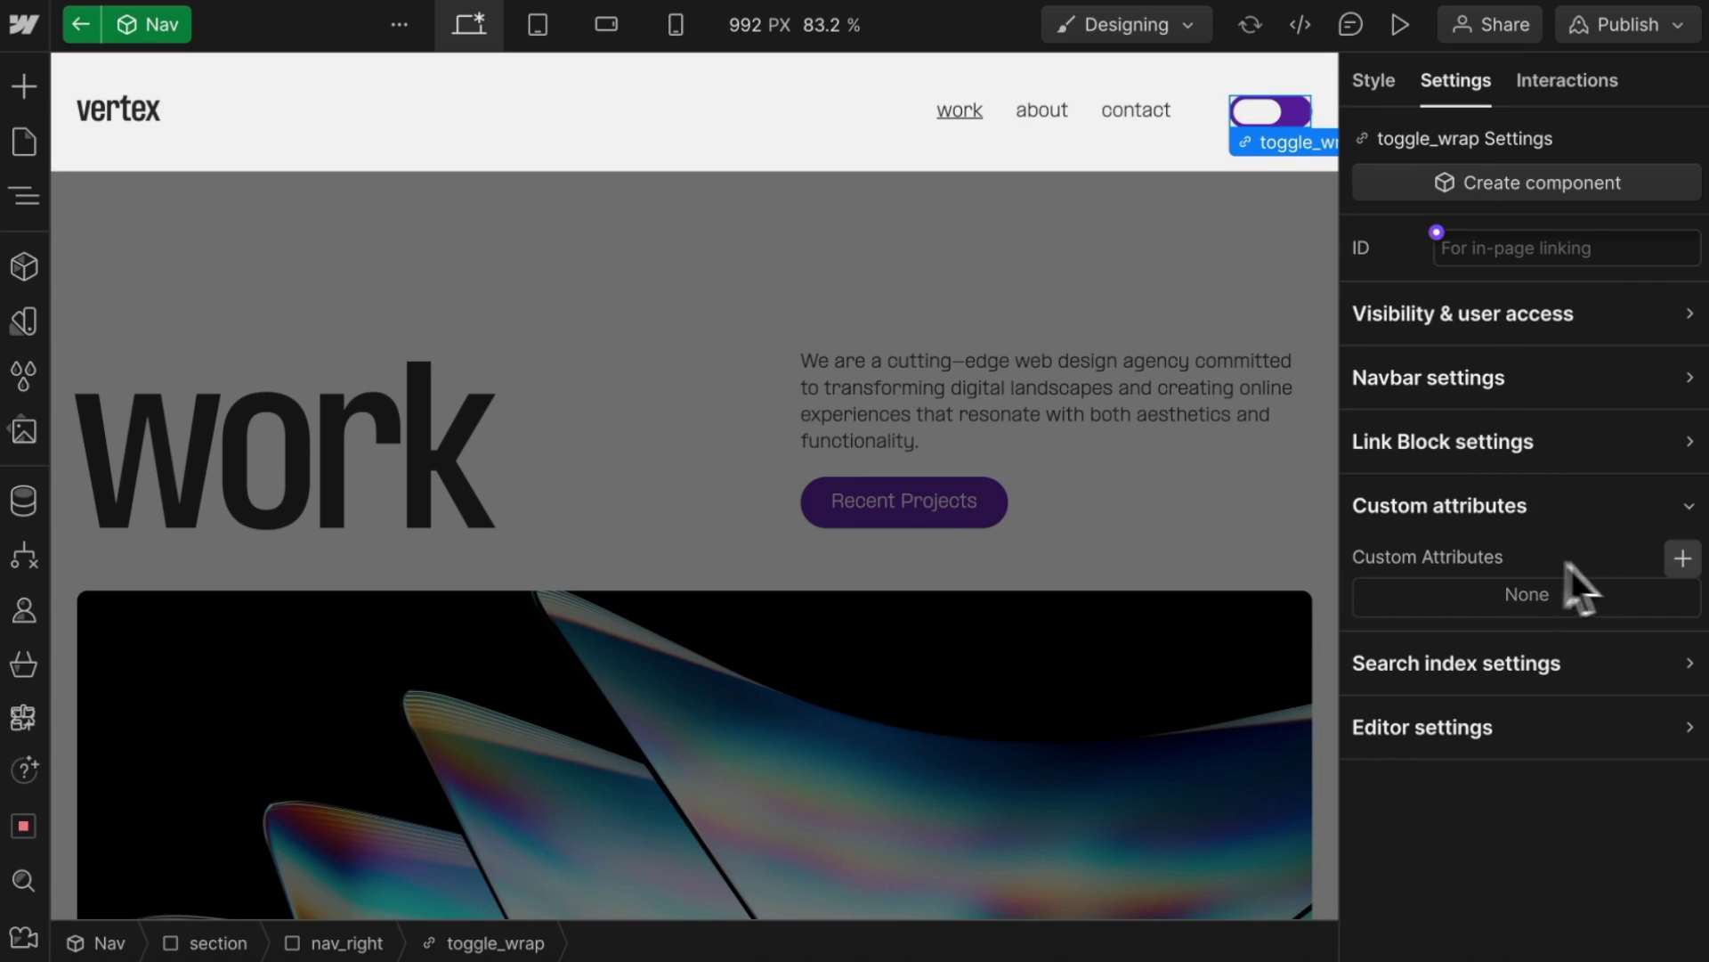
{"action": "left_click", "coordinate": [1685, 560]}
{"action": "type", "text": "tr-color-toggle"}
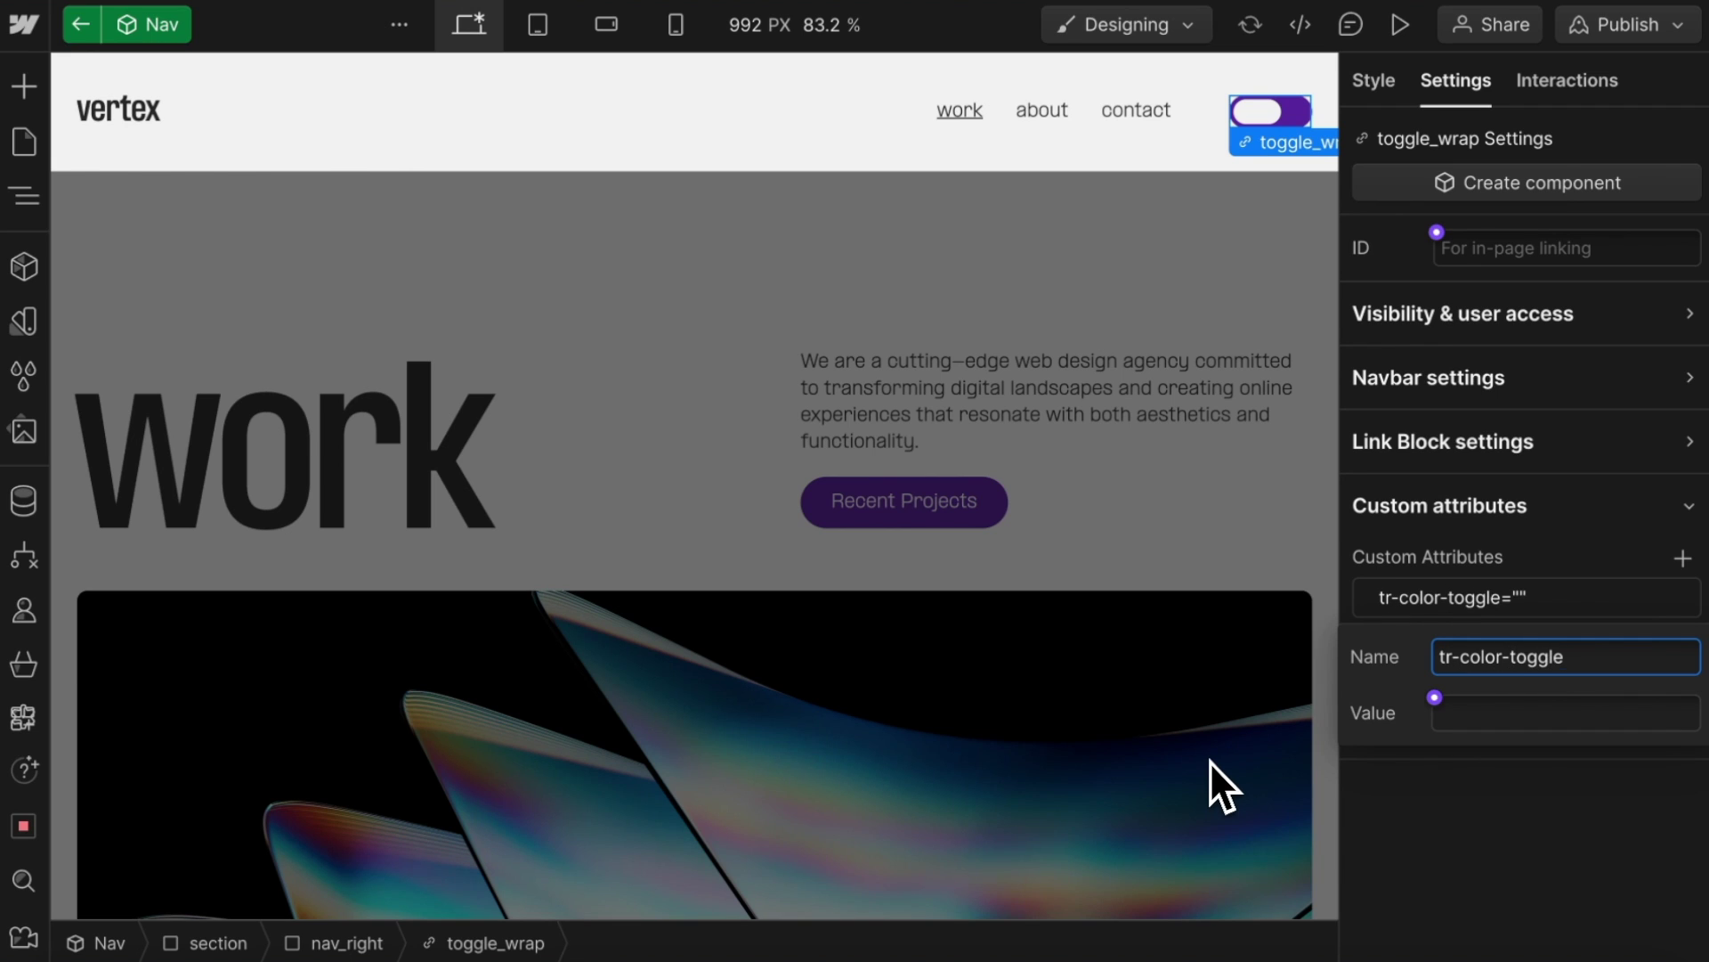
{"action": "left_click", "coordinate": [1465, 525]}
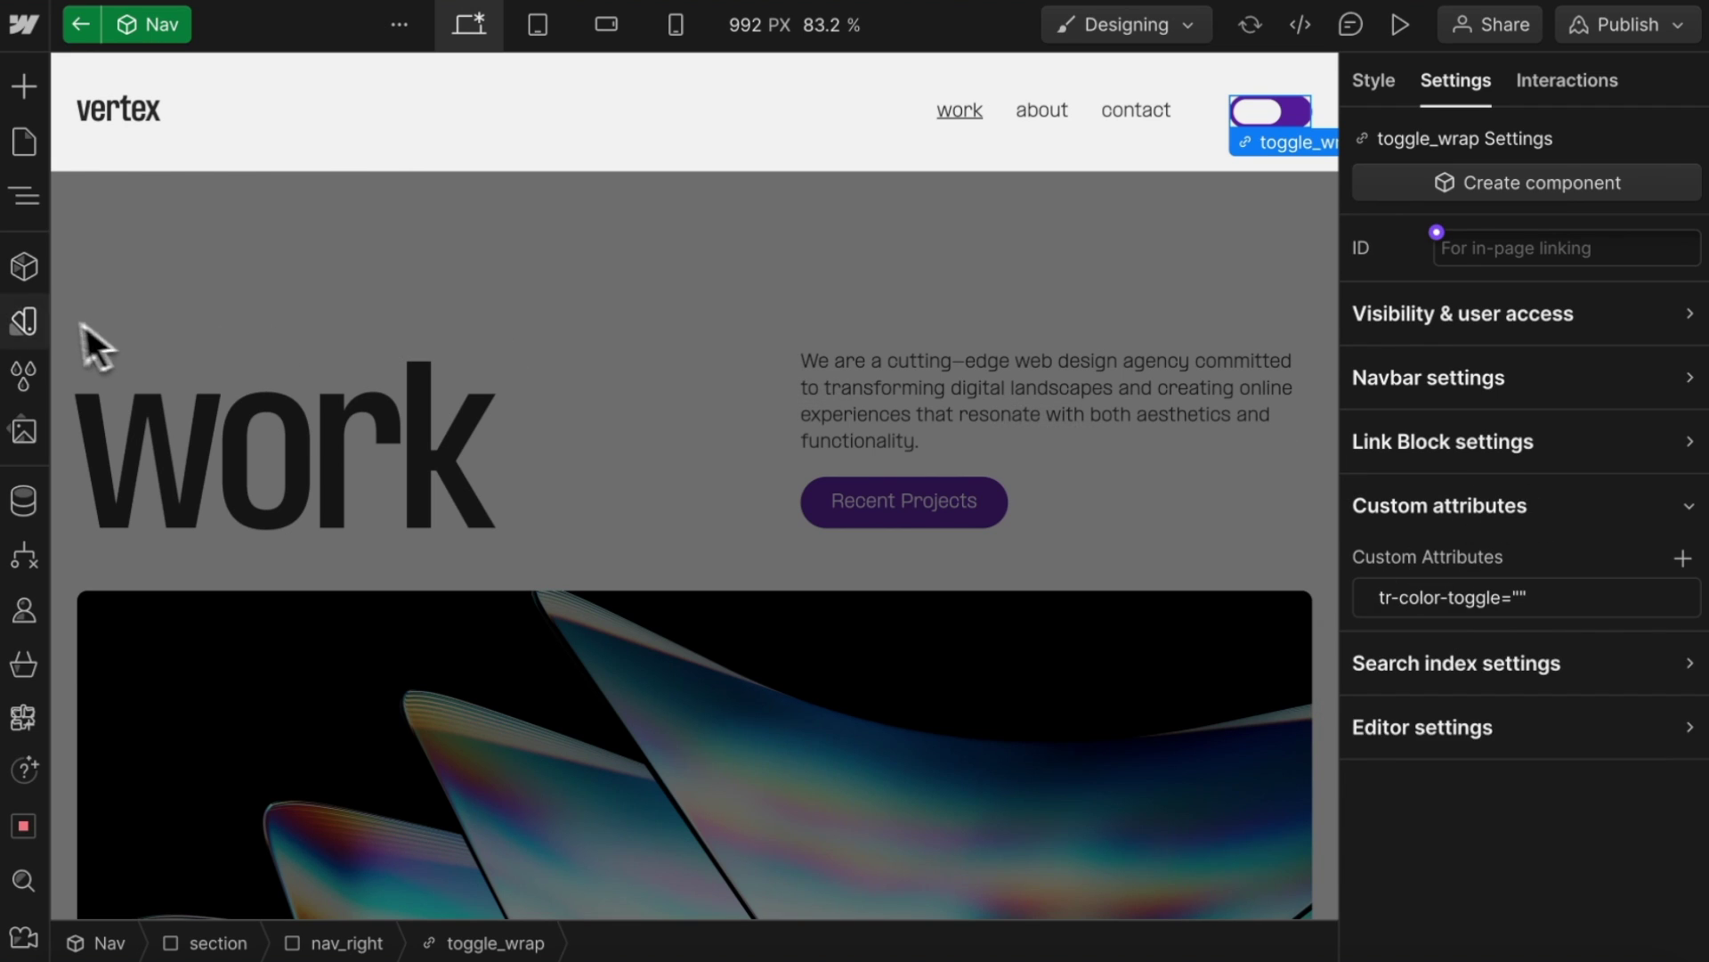
- Review the site's variables, then go to Site settings
{"action": "left_click", "coordinate": [29, 323]}
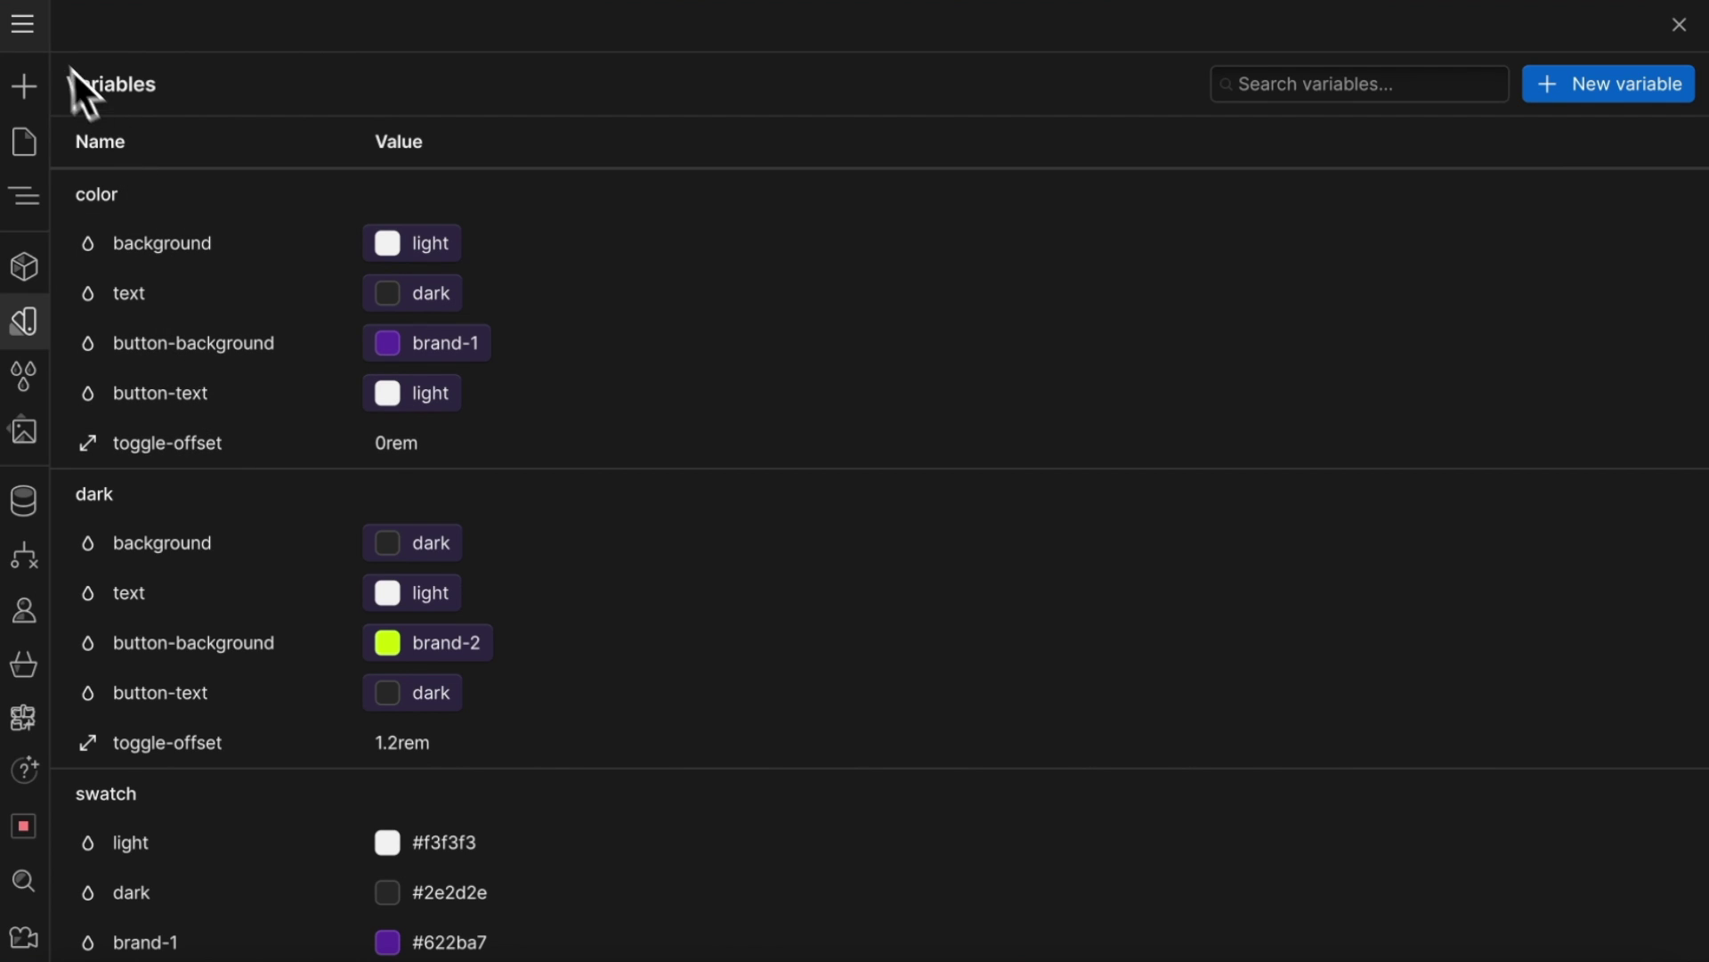
{"action": "left_click", "coordinate": [27, 33]}
{"action": "left_click", "coordinate": [125, 130]}
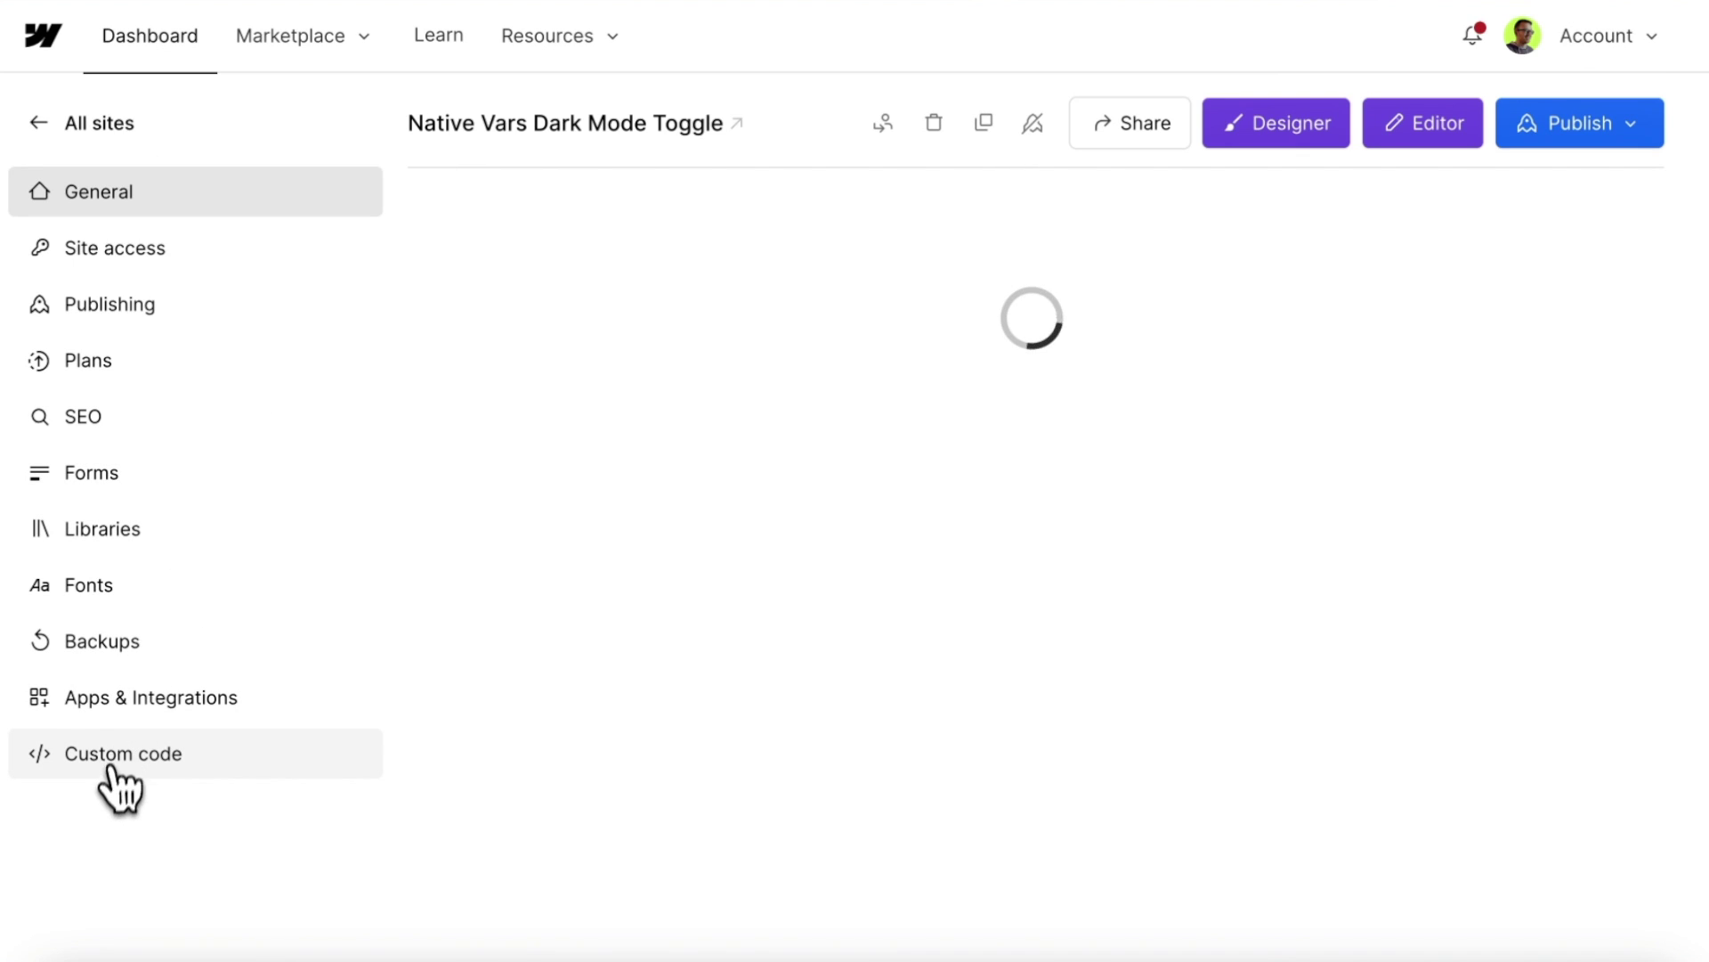
- Paste the dark-mode toggle and GSAP script tags into the site's empty head code
{"action": "left_click", "coordinate": [111, 757]}
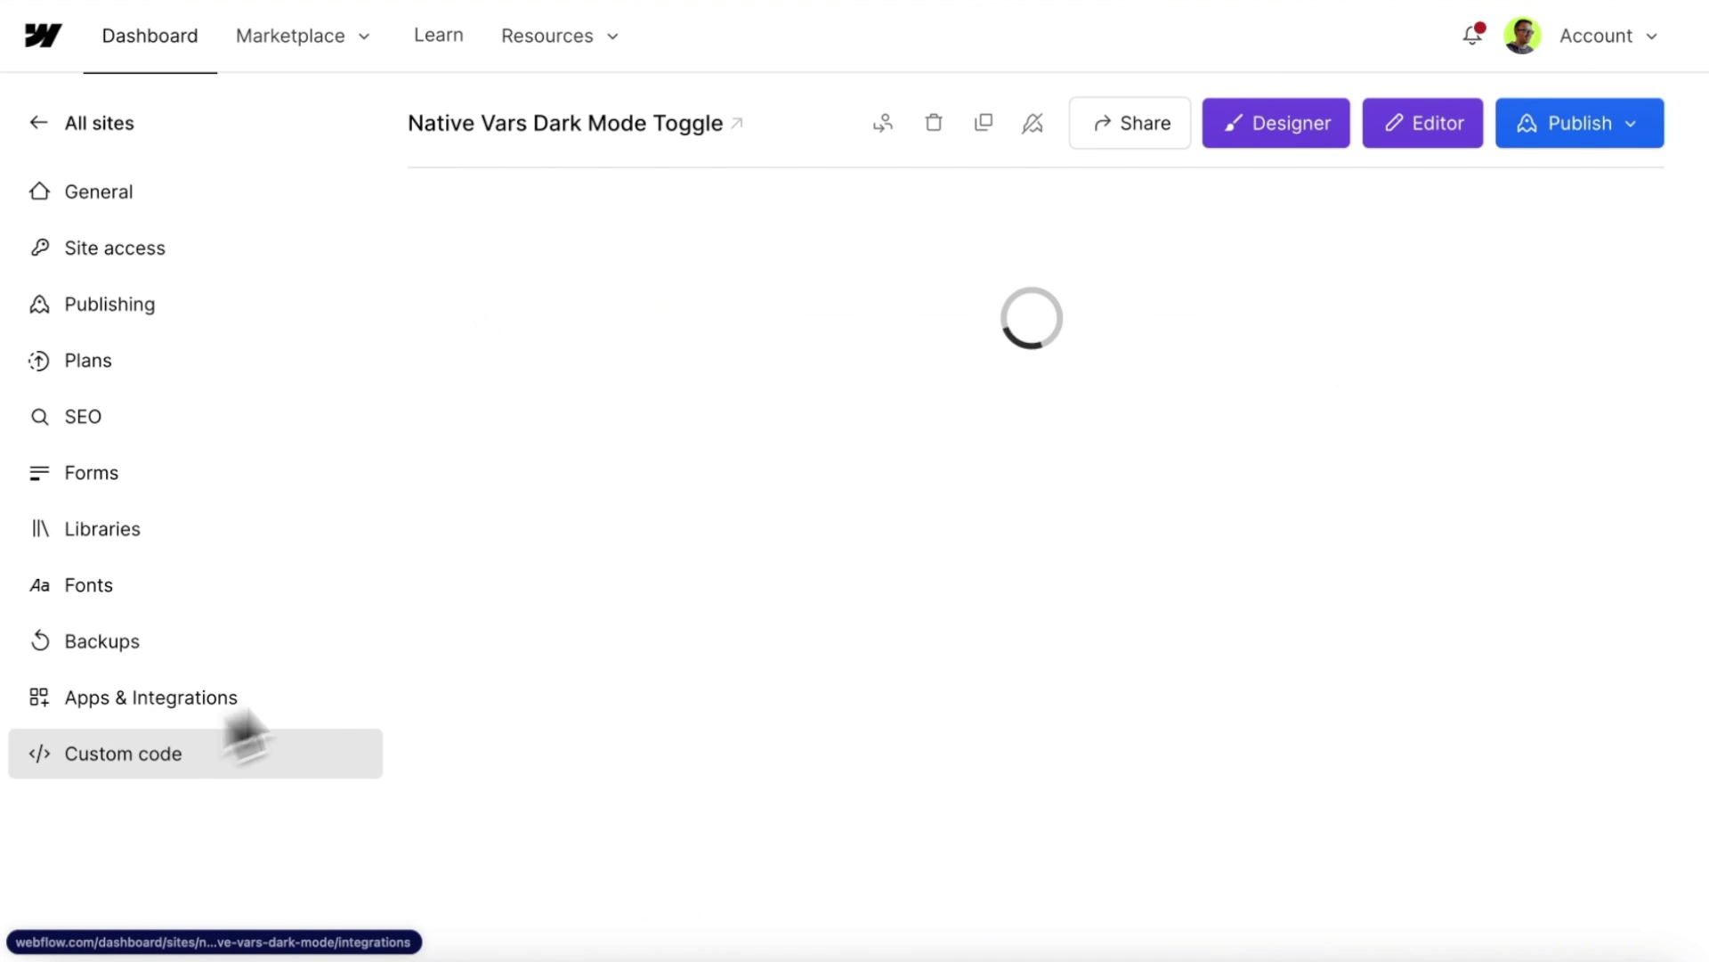
{"action": "scroll", "coordinate": [632, 347], "scroll_direction": "down", "scroll_amount": 3}
{"action": "left_click", "coordinate": [643, 445]}
{"action": "key", "text": "ctrl+v"}
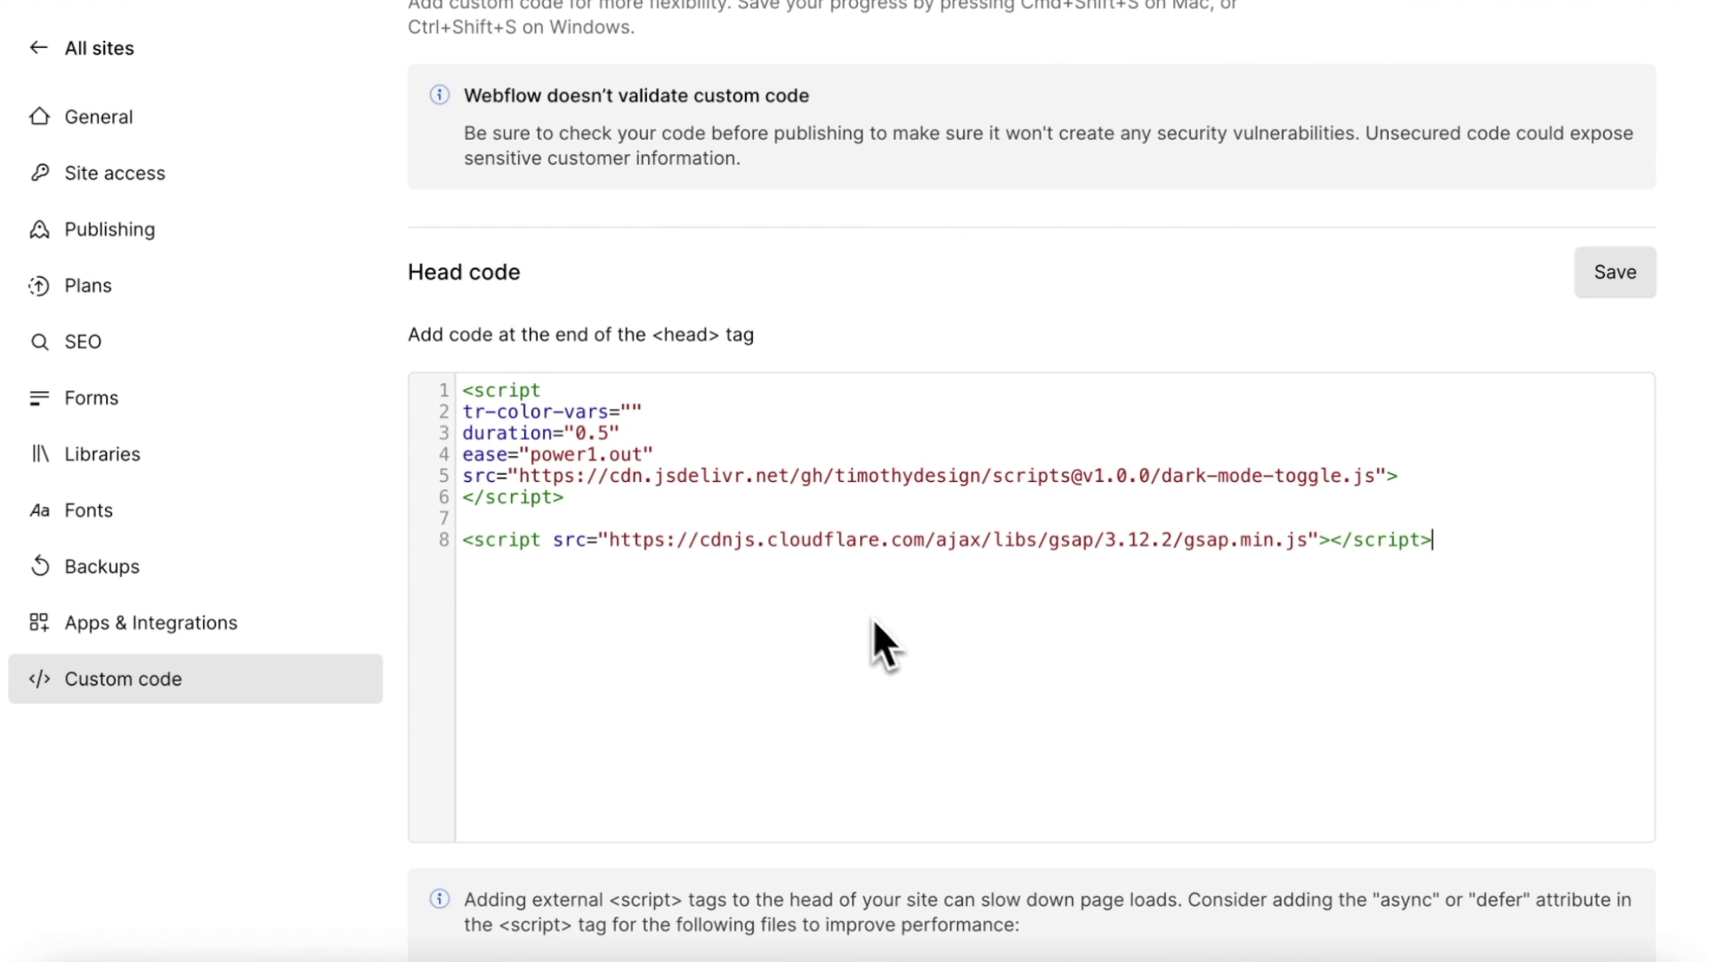
{"action": "left_click_drag", "start_coordinate": [872, 617], "coordinate": [453, 377]}
{"action": "scroll", "coordinate": [667, 381], "scroll_direction": "down", "scroll_amount": 1}
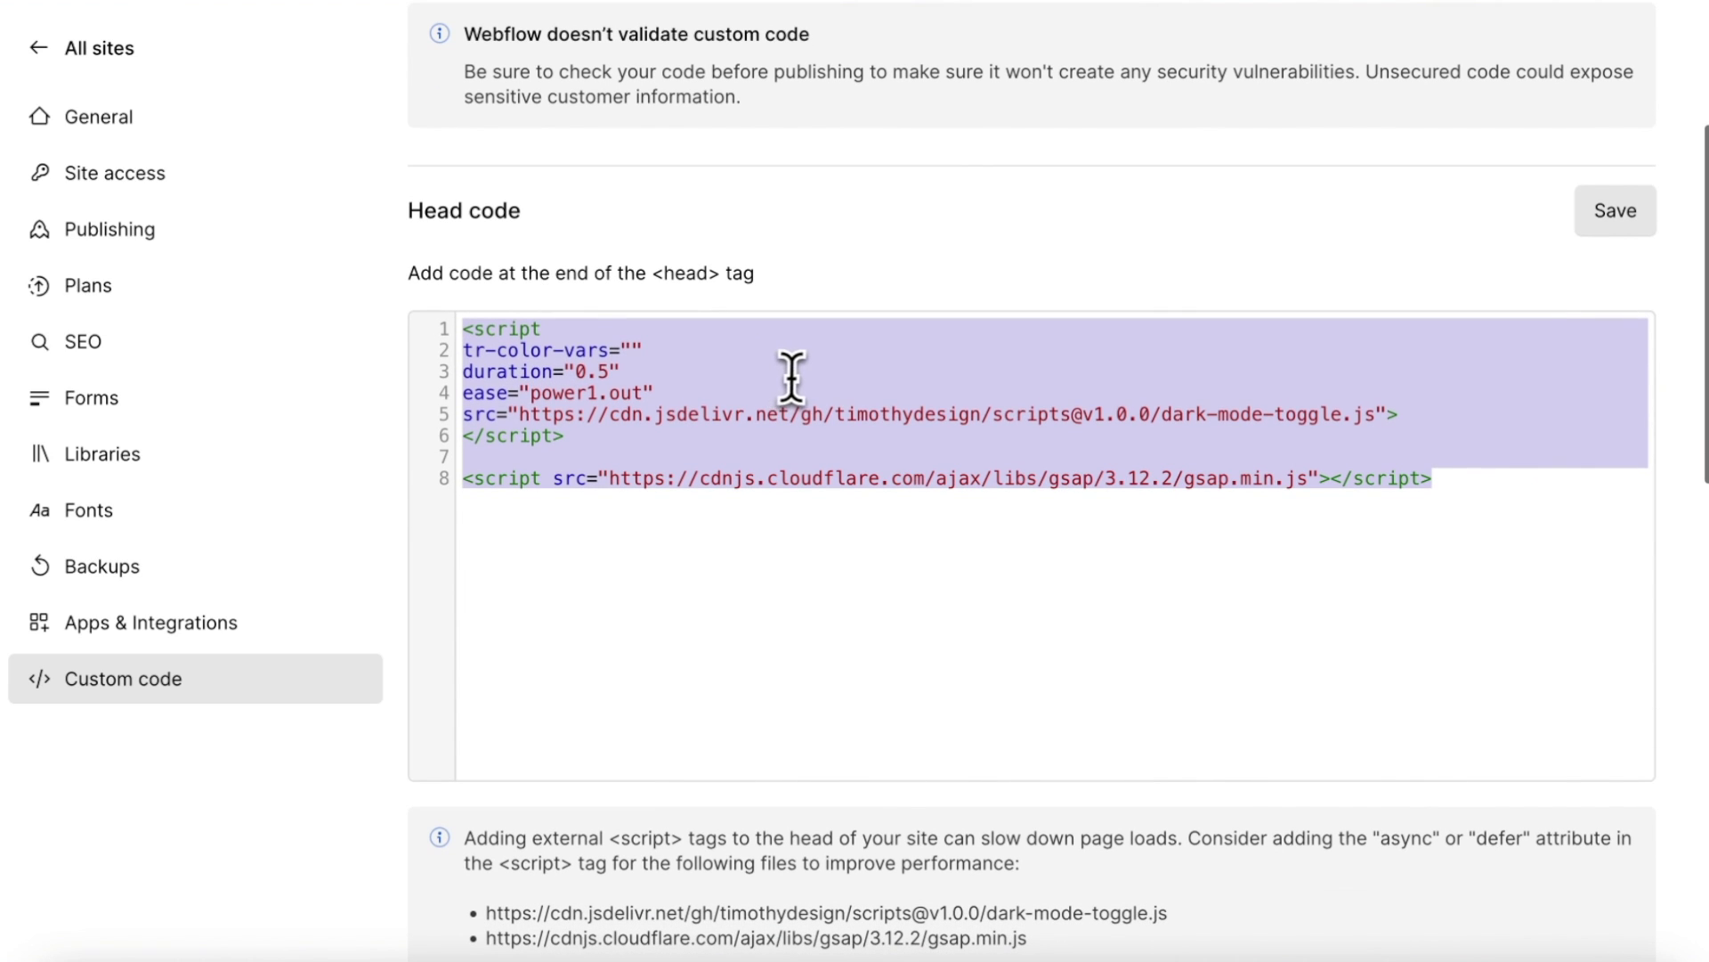
- Fill tr-color-vars with background, text, button-background, button-text and toggle-offset, check the 0.5 duration and power1.out easing, and save
{"action": "left_click", "coordinate": [514, 352]}
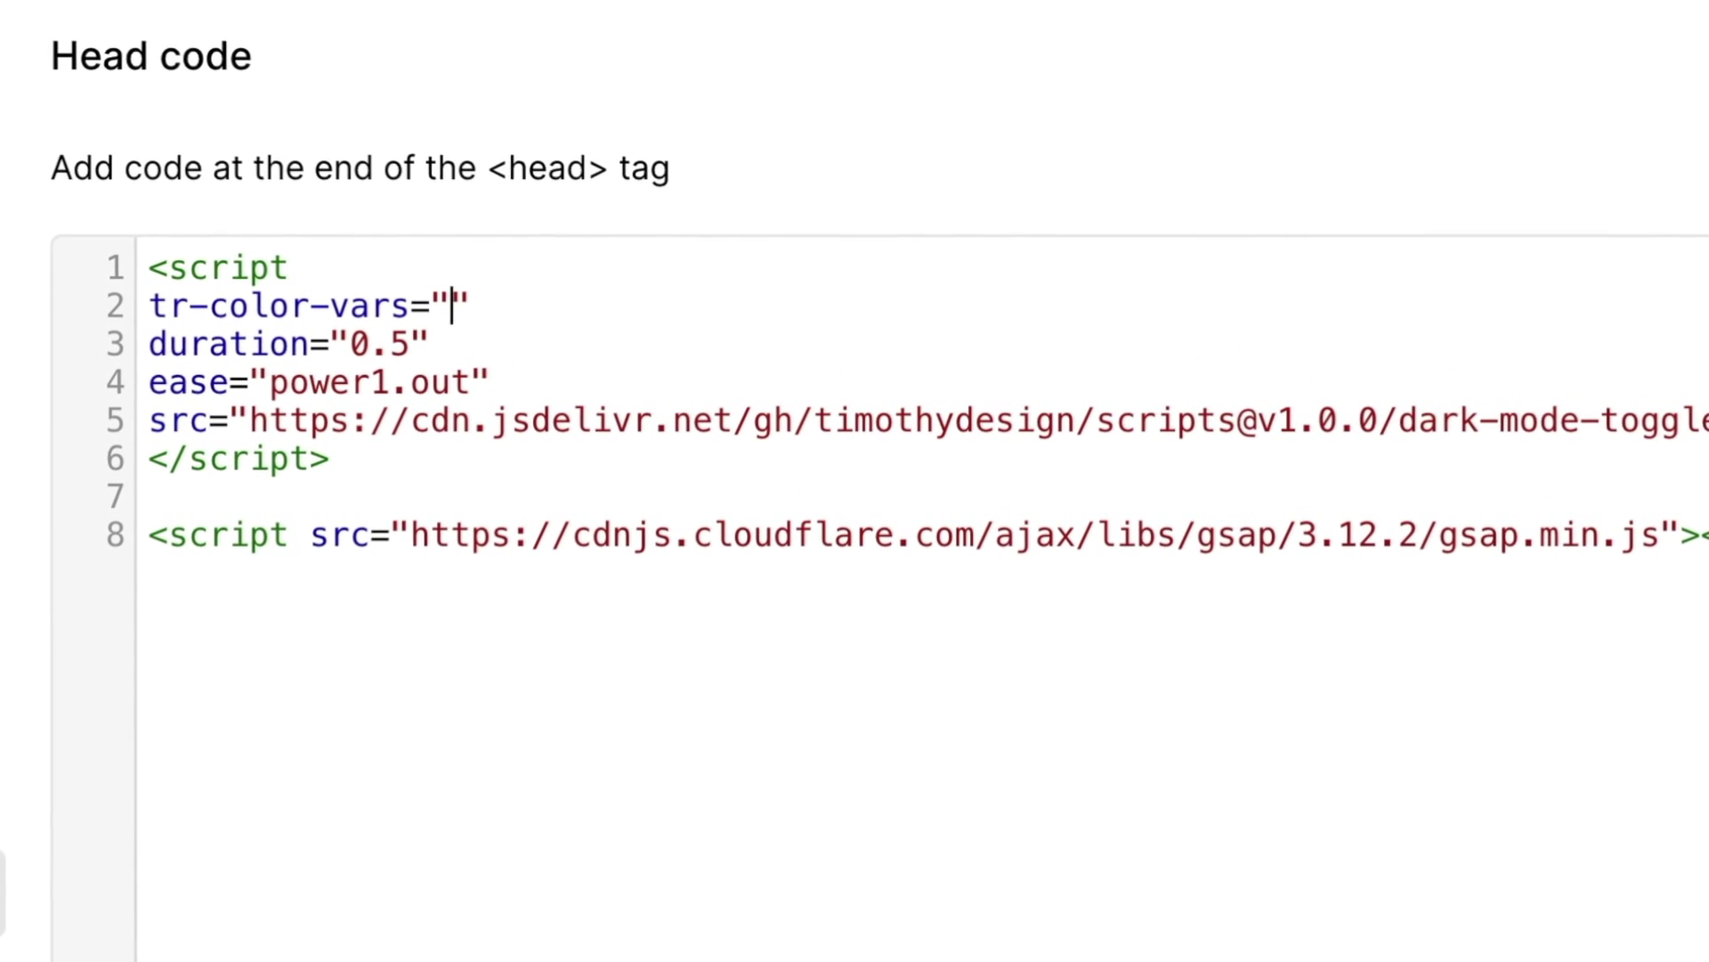
{"action": "type", "text": "ground,text"}
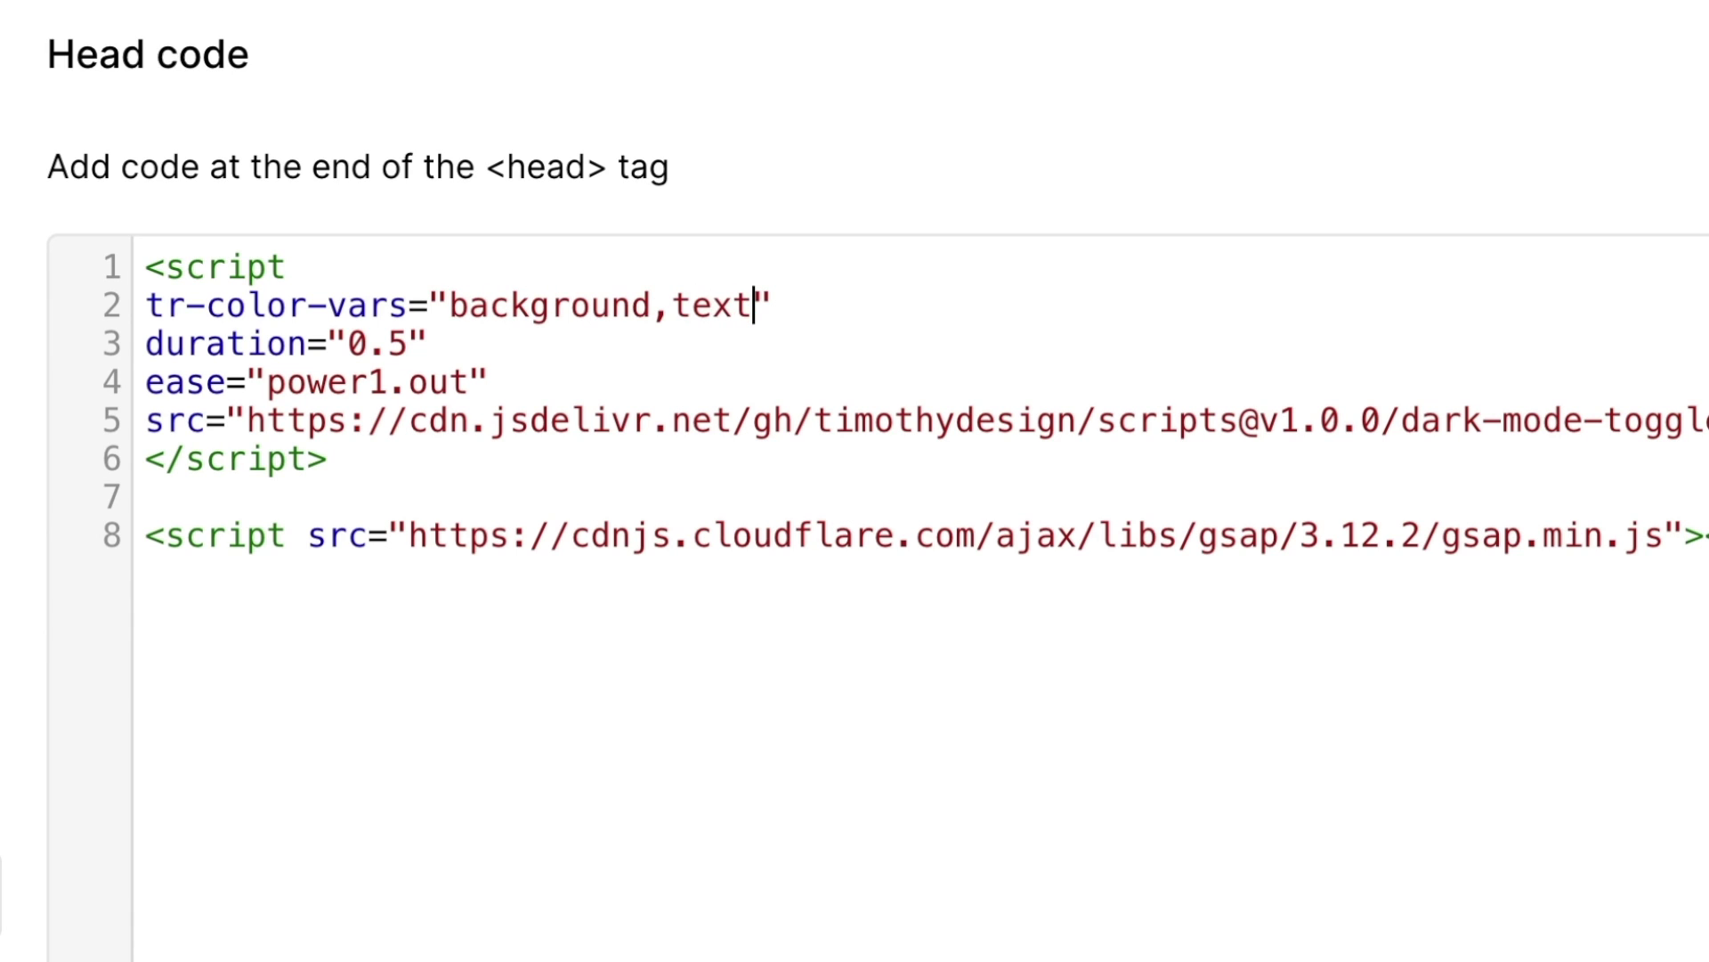
{"action": "type", "text": ",button-background,button-text,toggle-offset"}
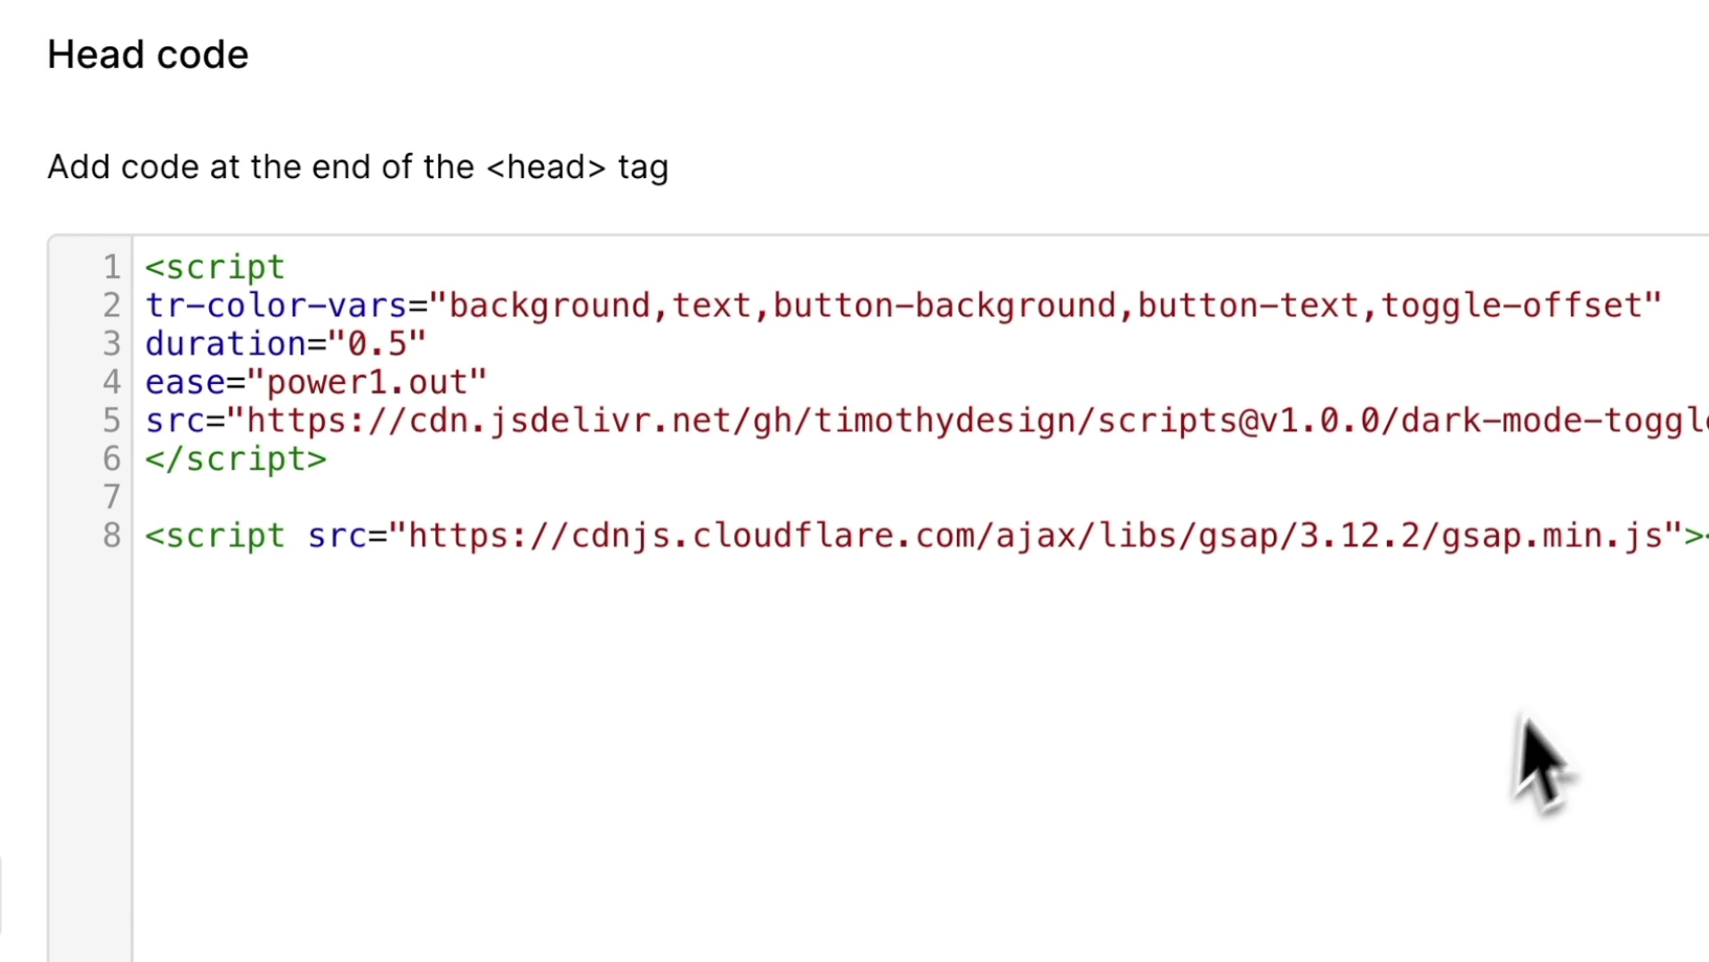
{"action": "left_click_drag", "start_coordinate": [1603, 317], "coordinate": [595, 305]}
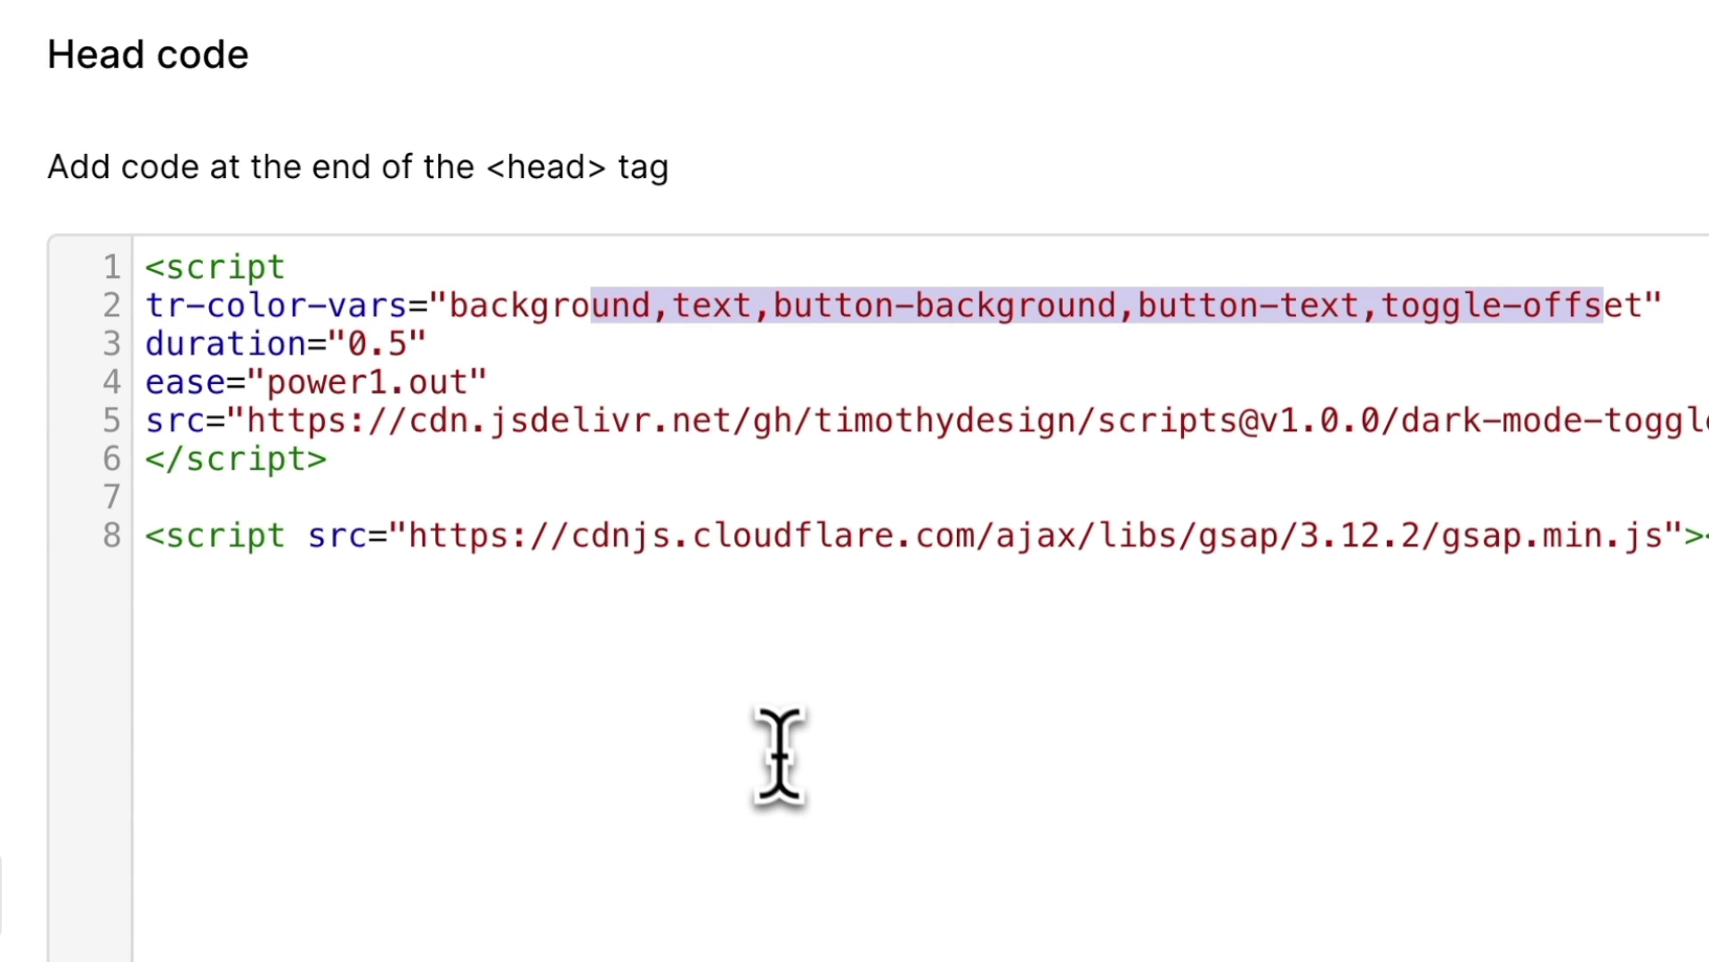
{"action": "left_click_drag", "start_coordinate": [428, 343], "coordinate": [326, 343]}
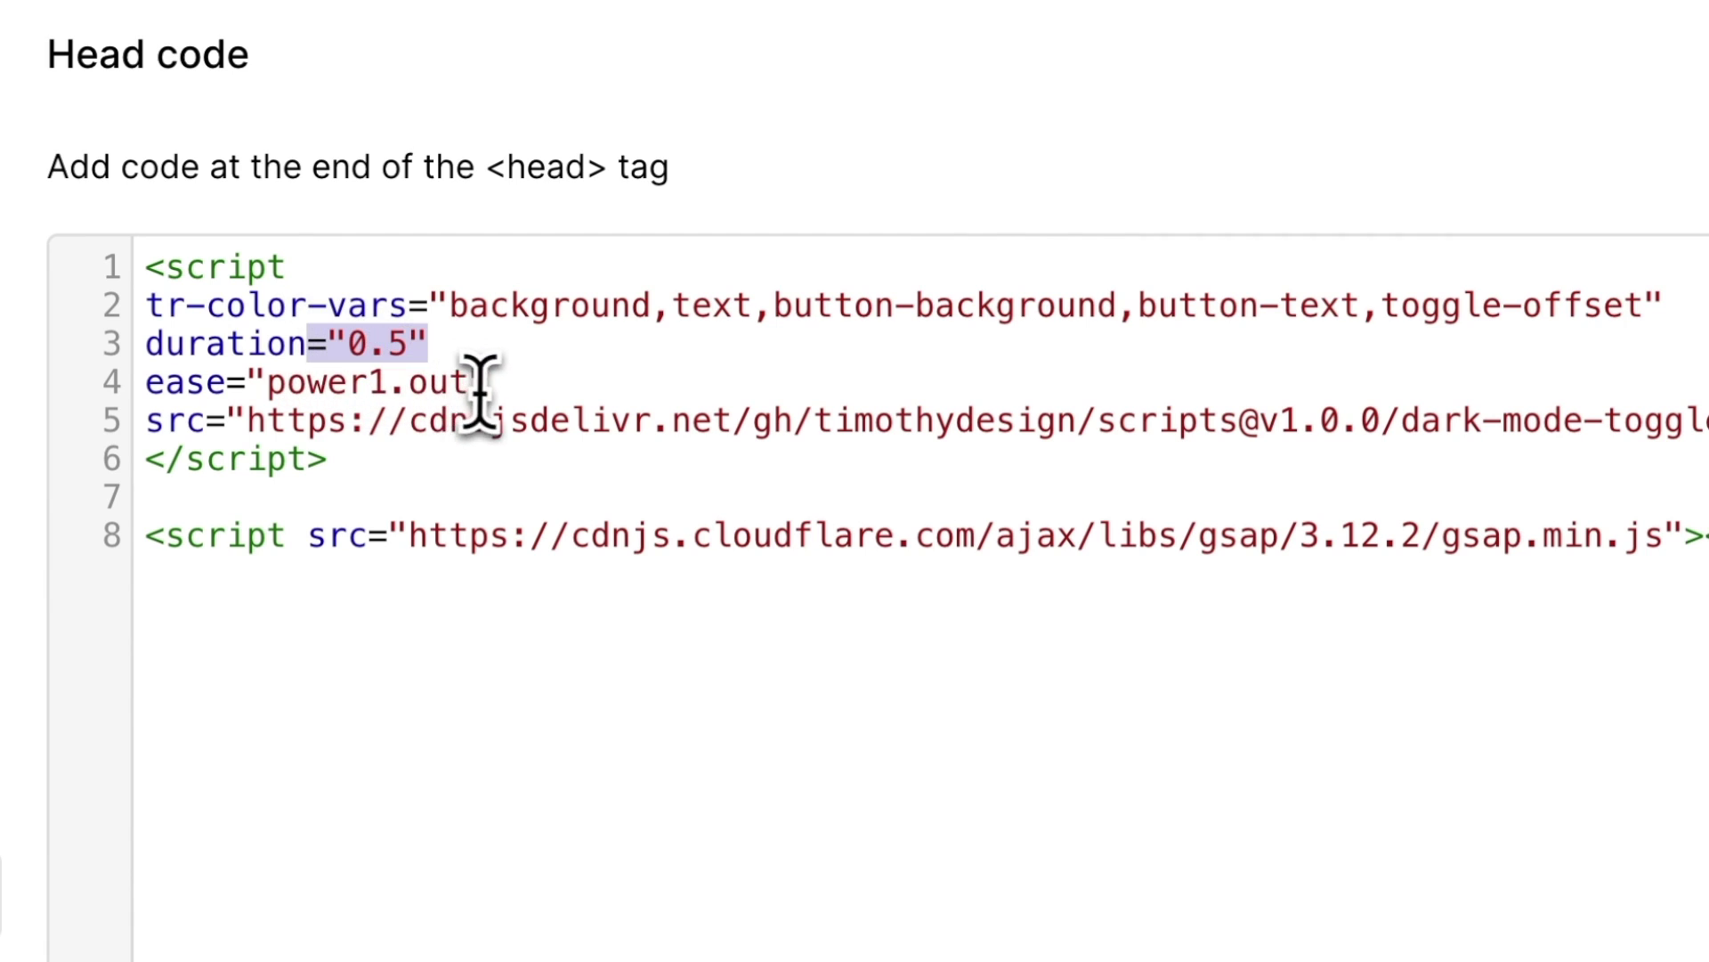
{"action": "left_click_drag", "start_coordinate": [488, 383], "coordinate": [207, 383]}
{"action": "key", "text": "ctrl+shift+s"}
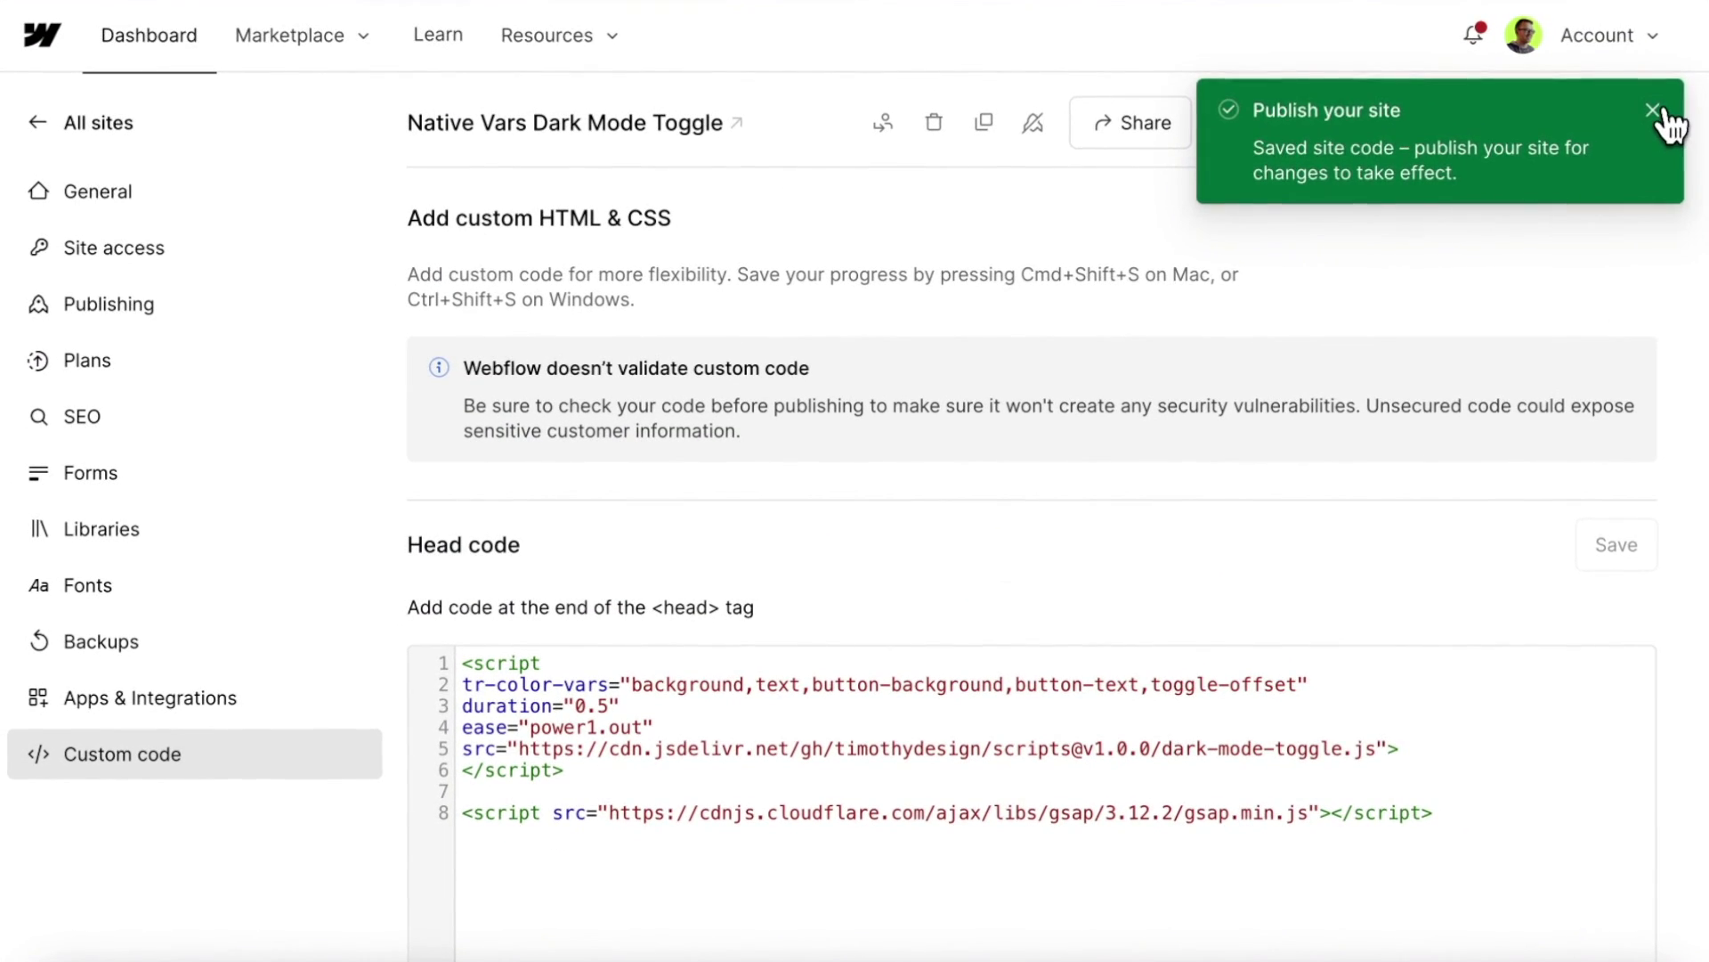
- Publish to the staging domain, then open the live vertex page and flip its toggle to dark mode
{"action": "left_click", "coordinate": [1652, 111]}
{"action": "left_click", "coordinate": [1638, 129]}
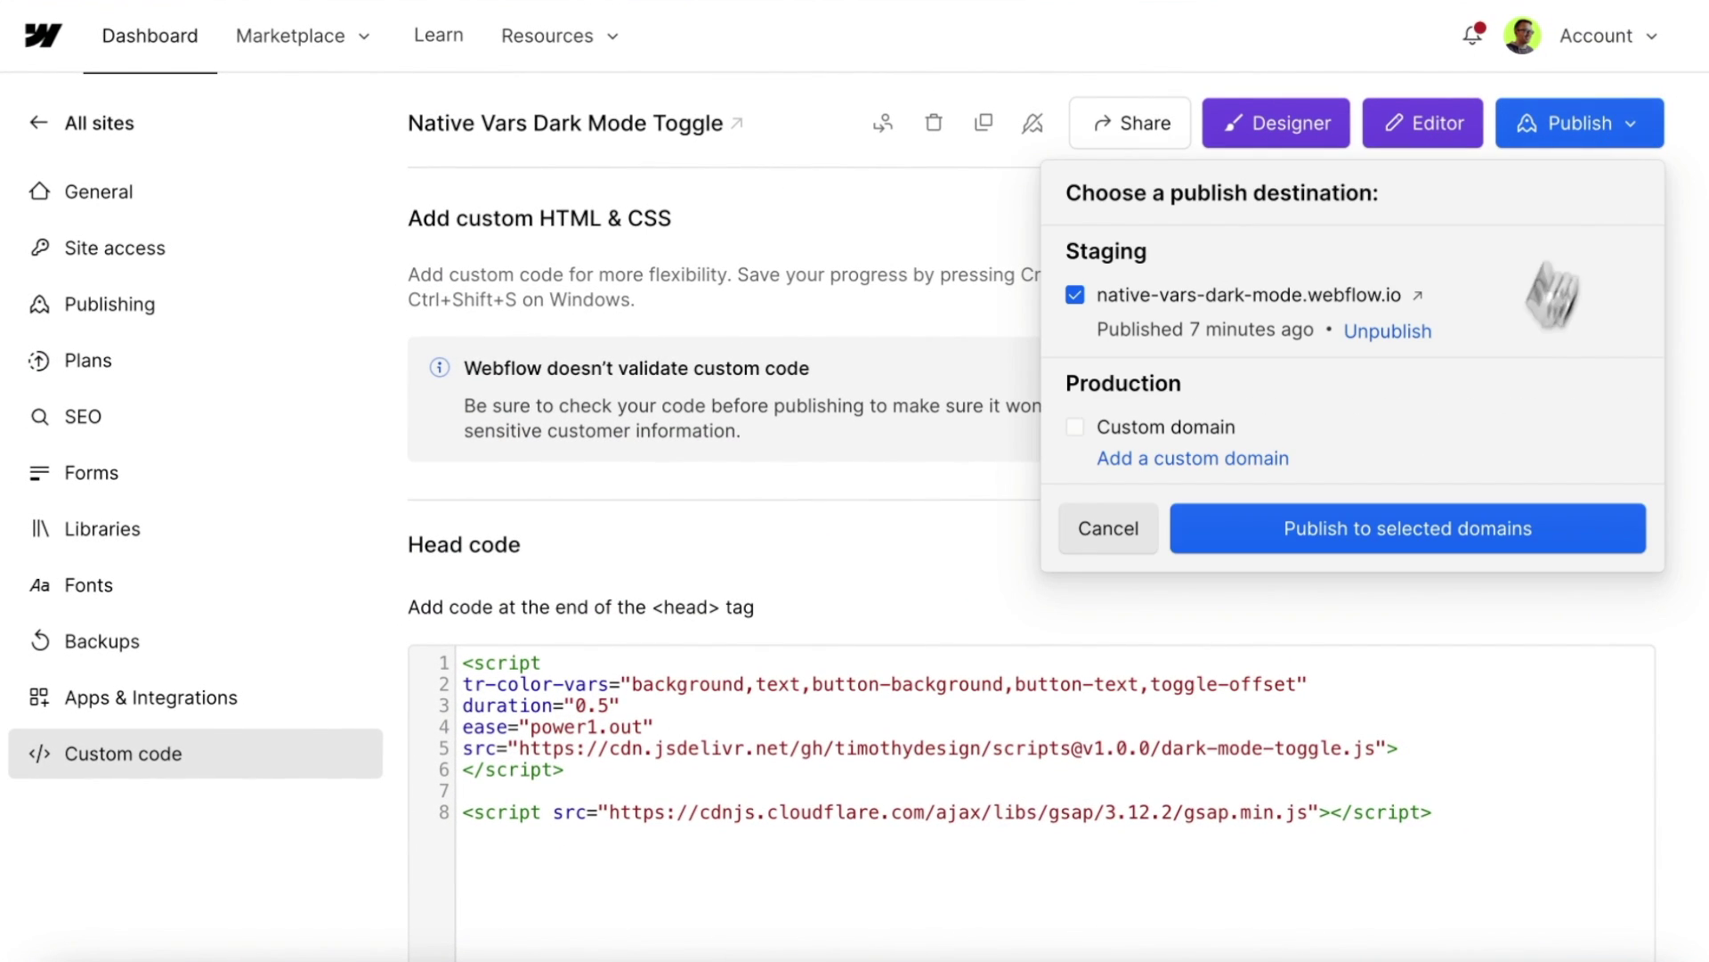
{"action": "left_click", "coordinate": [1489, 534]}
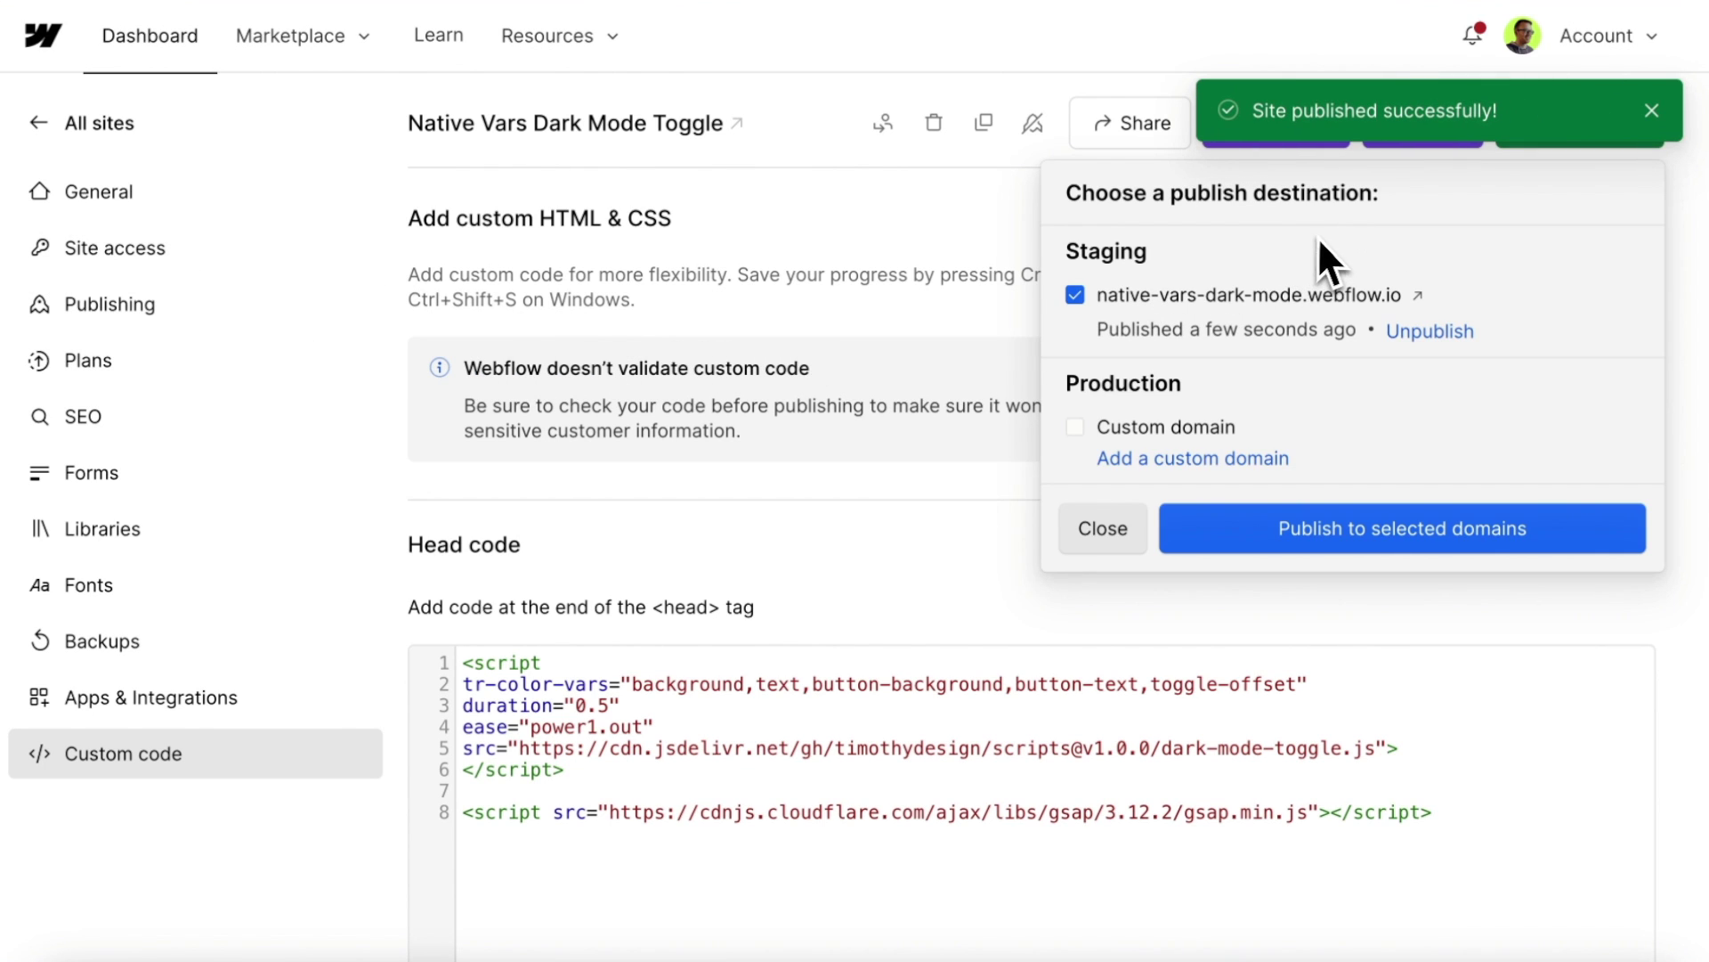
{"action": "left_click", "coordinate": [1415, 295]}
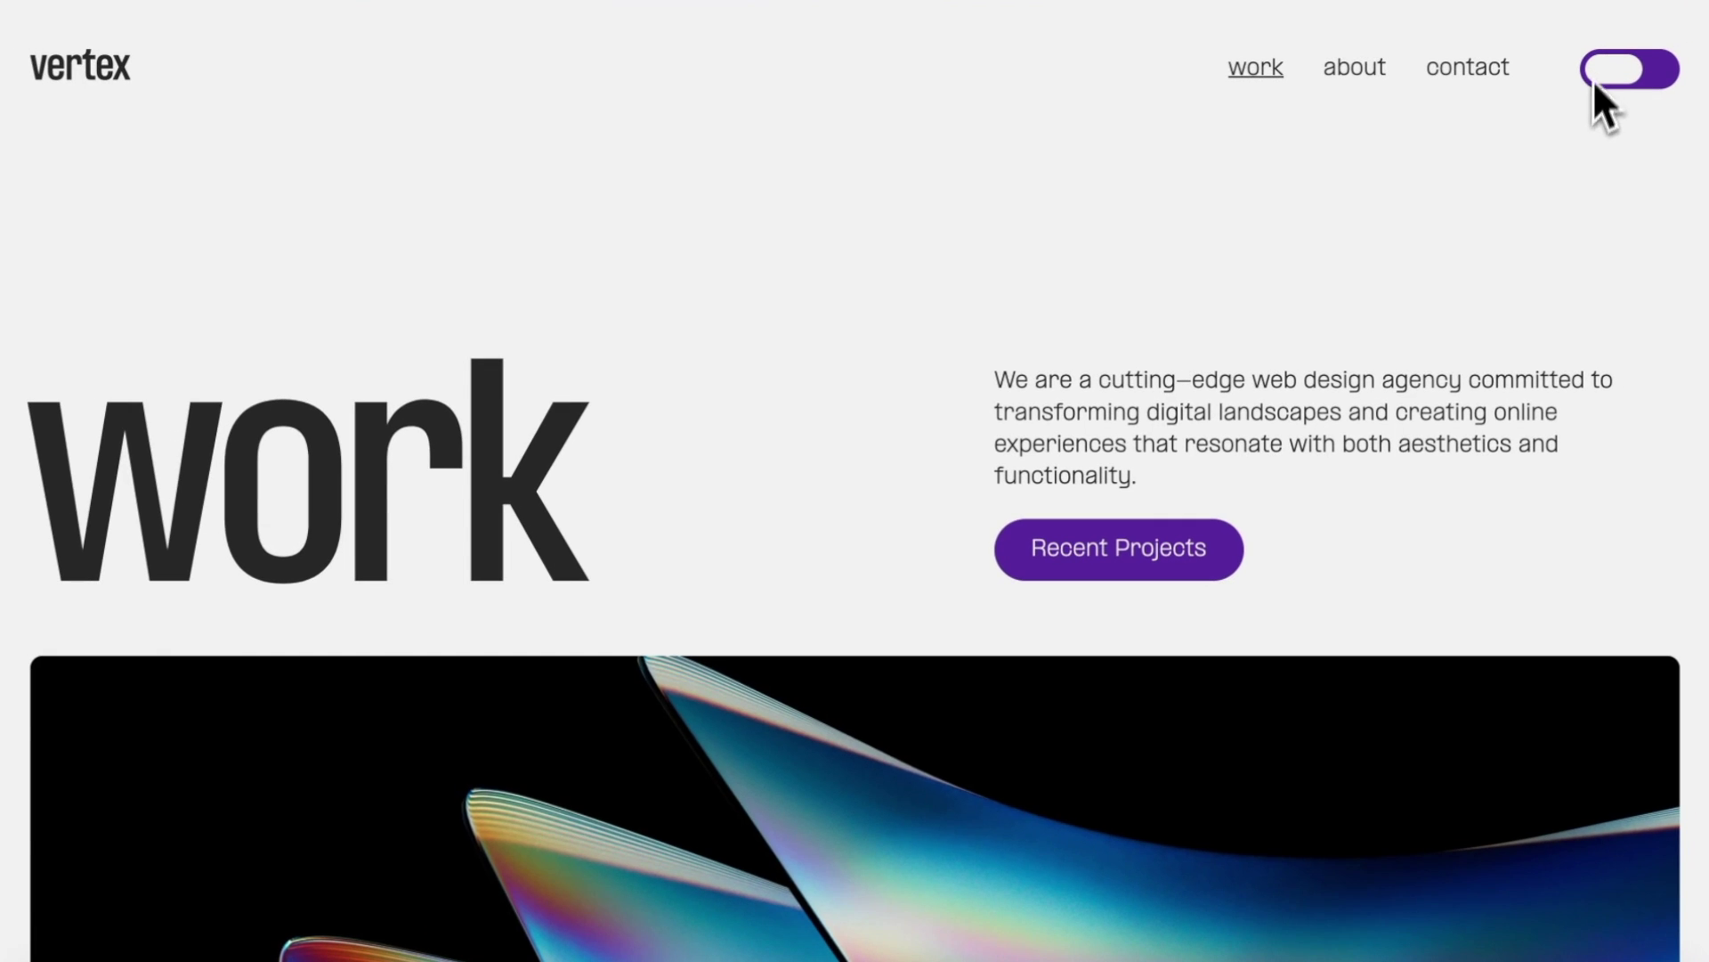
{"action": "left_click", "coordinate": [1648, 71]}
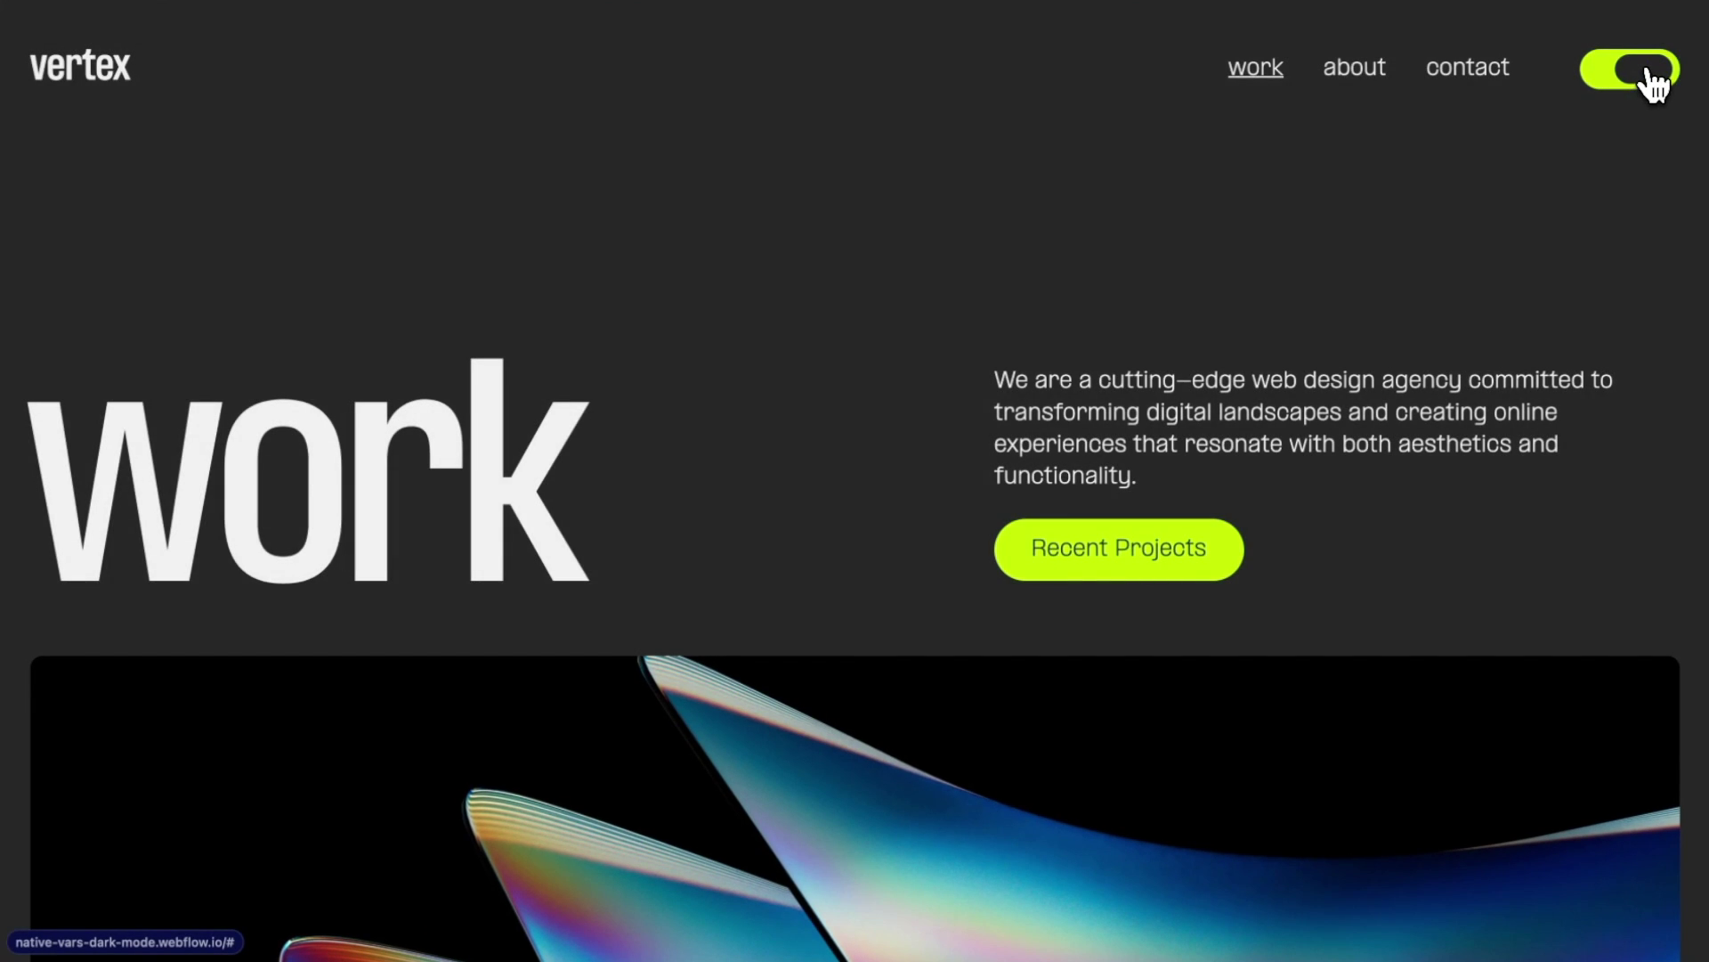